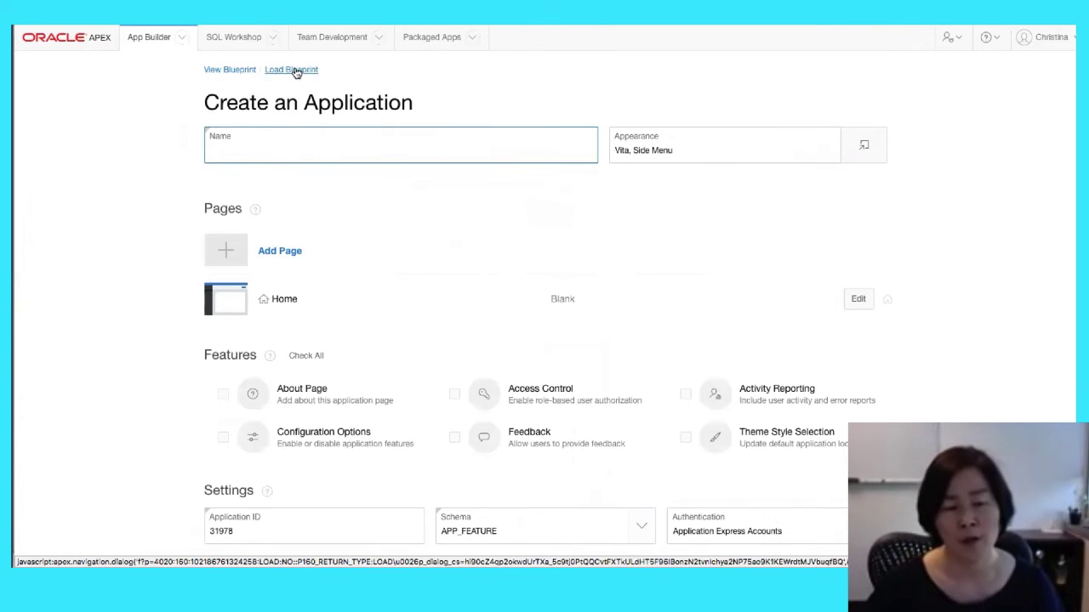
Load the saved Department and Employees blueprint and scroll down to the Features section
{"action": "left_click", "coordinate": [292, 70]}
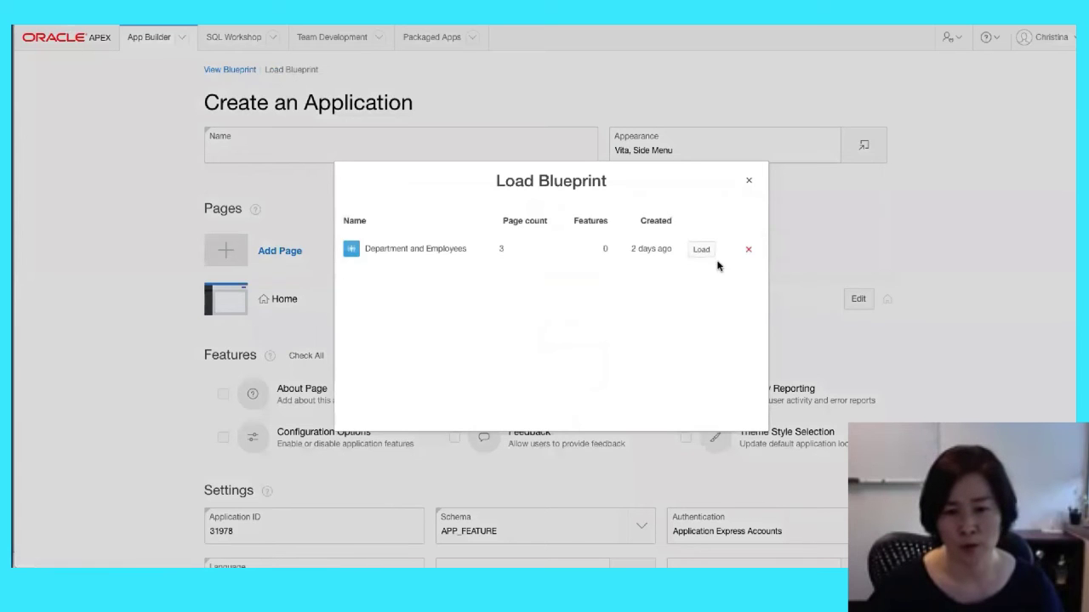
{"action": "left_click", "coordinate": [702, 252]}
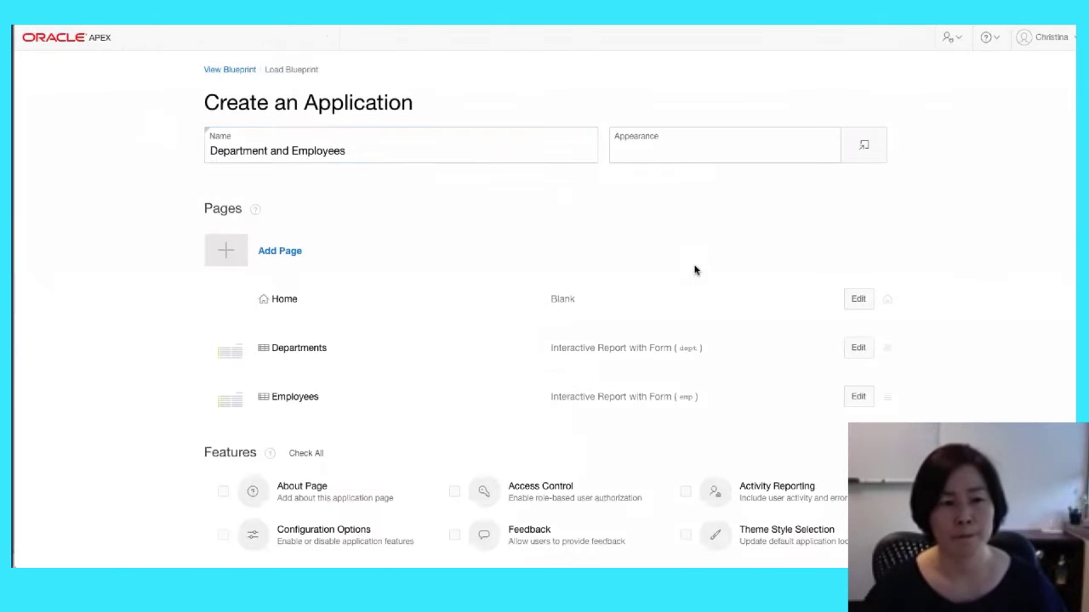
{"action": "scroll", "coordinate": [345, 311], "scroll_direction": "down", "scroll_amount": 2}
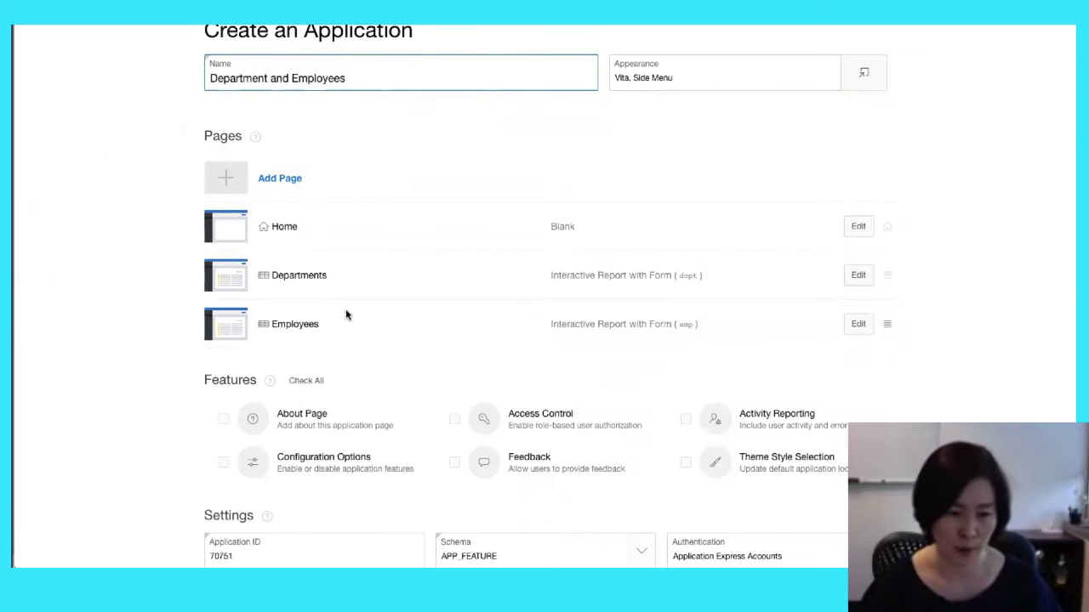
{"action": "scroll", "coordinate": [346, 315], "scroll_direction": "down", "scroll_amount": 2}
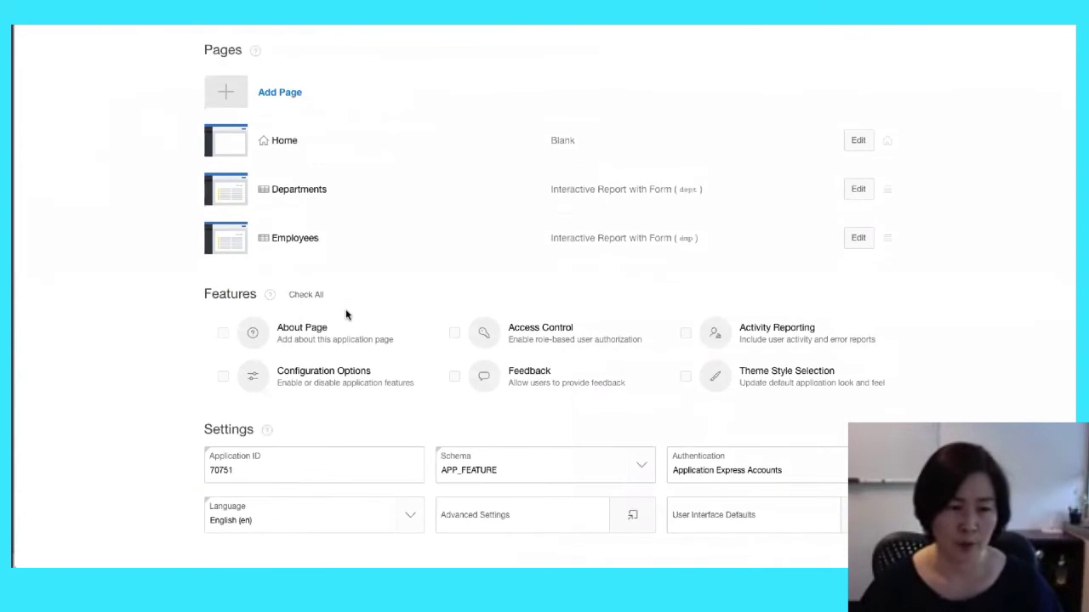
{"action": "scroll", "coordinate": [346, 315], "scroll_direction": "down", "scroll_amount": 2}
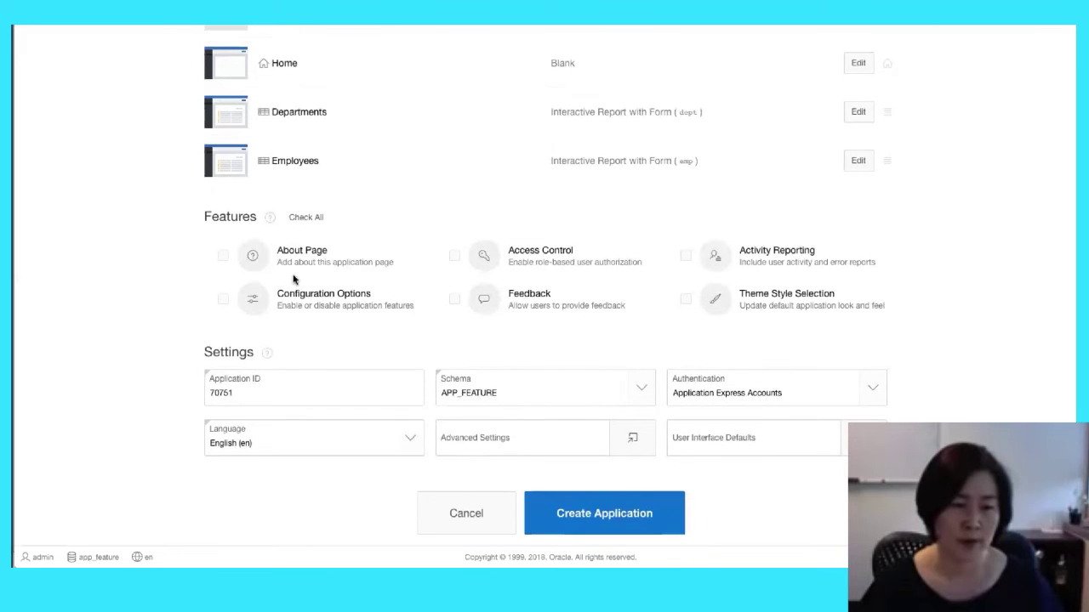
{"action": "left_click_drag", "start_coordinate": [205, 217], "coordinate": [253, 216]}
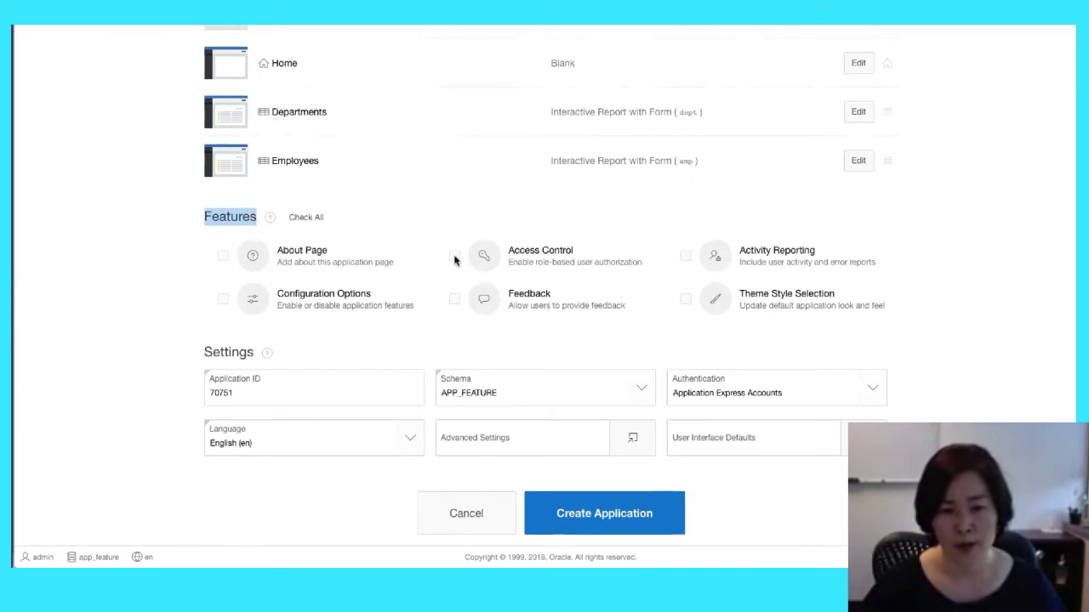
Enable Access Control, Feedback, Theme Style Selection and all remaining features, then create the application
{"action": "left_click", "coordinate": [454, 256]}
{"action": "left_click", "coordinate": [454, 299]}
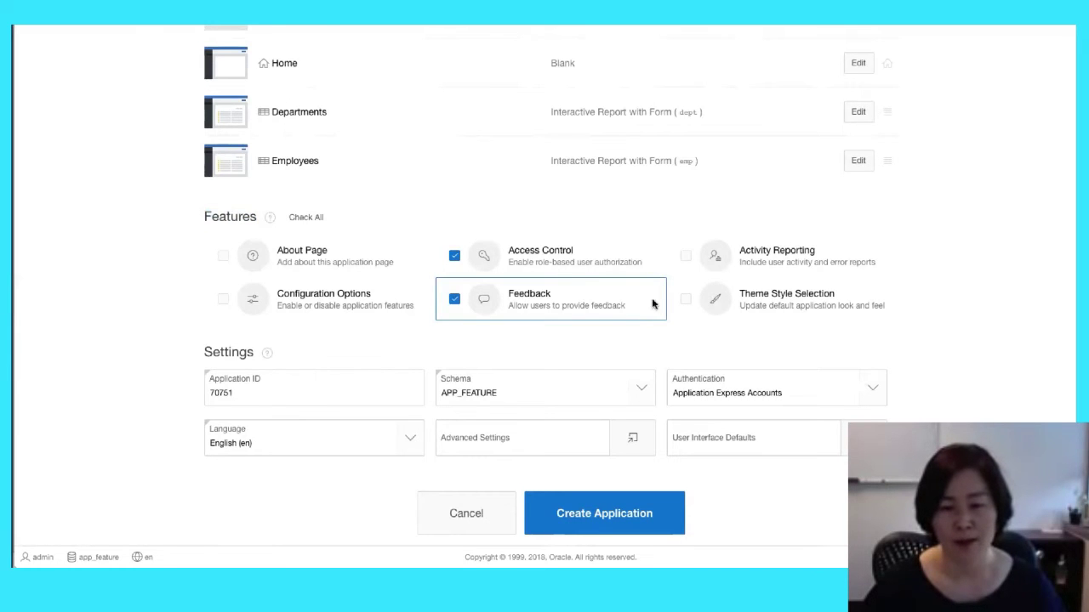
{"action": "left_click", "coordinate": [685, 299]}
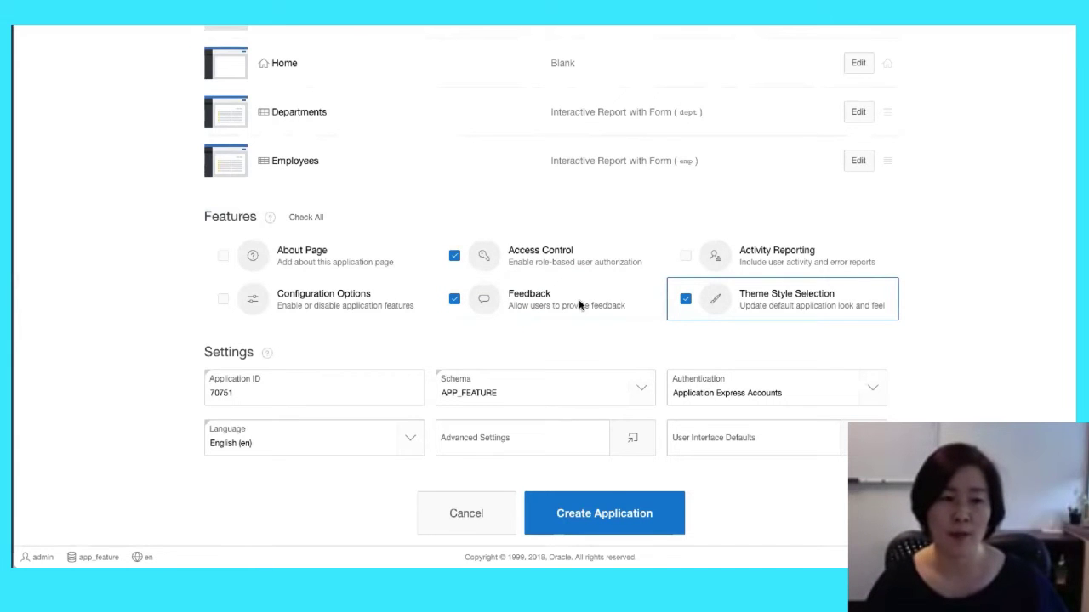
{"action": "left_click", "coordinate": [317, 222]}
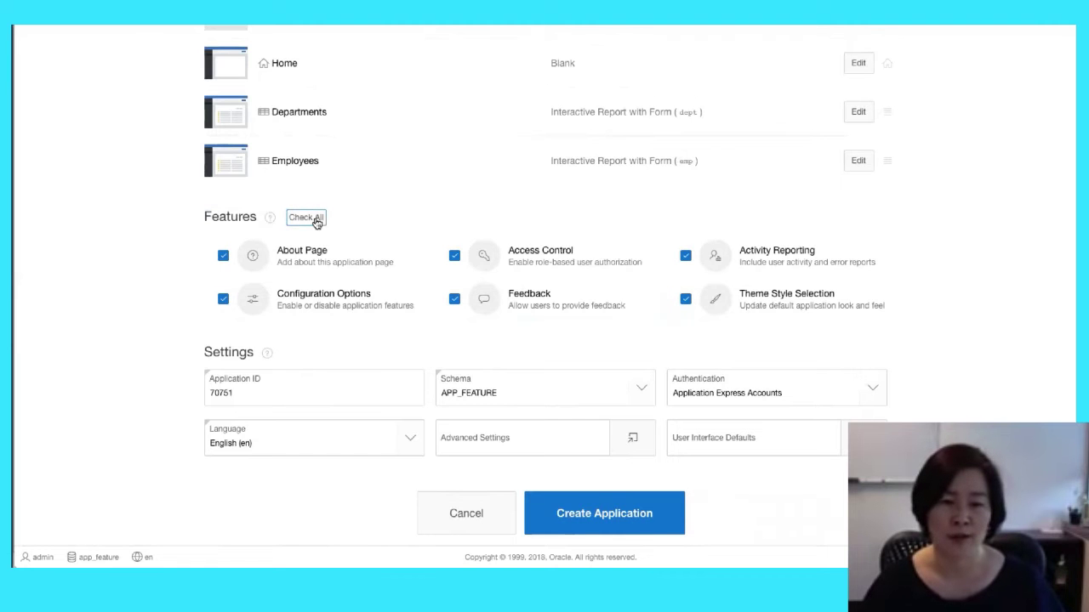
{"action": "left_click", "coordinate": [622, 519]}
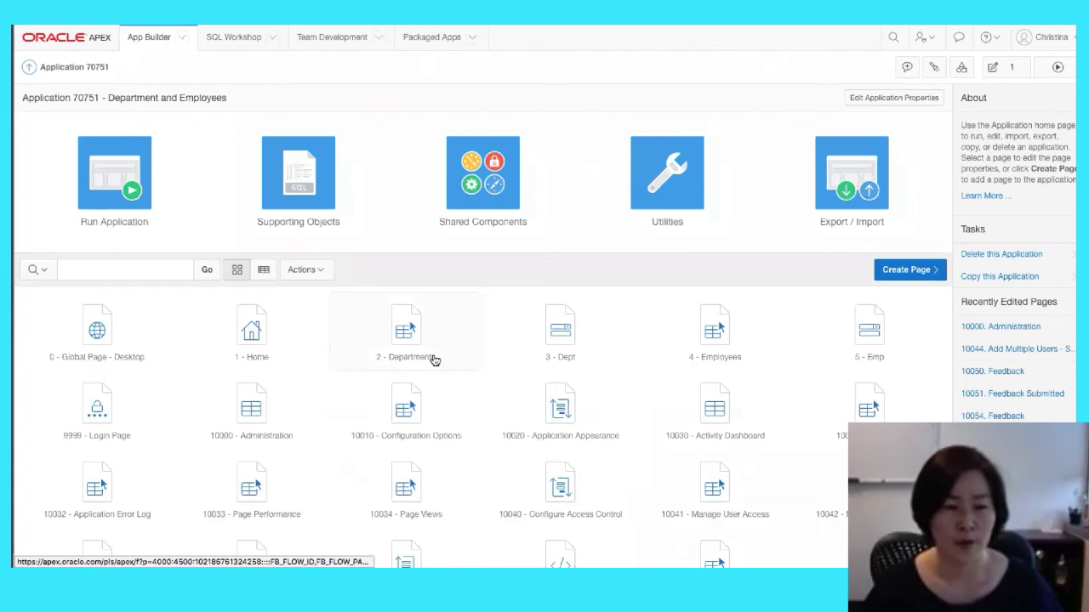
Scroll through application 70751's page tiles, including Login, Administration, Feedback and Help pages
{"action": "scroll", "coordinate": [434, 360], "scroll_direction": "down", "scroll_amount": 3}
{"action": "scroll", "coordinate": [433, 360], "scroll_direction": "down", "scroll_amount": 2}
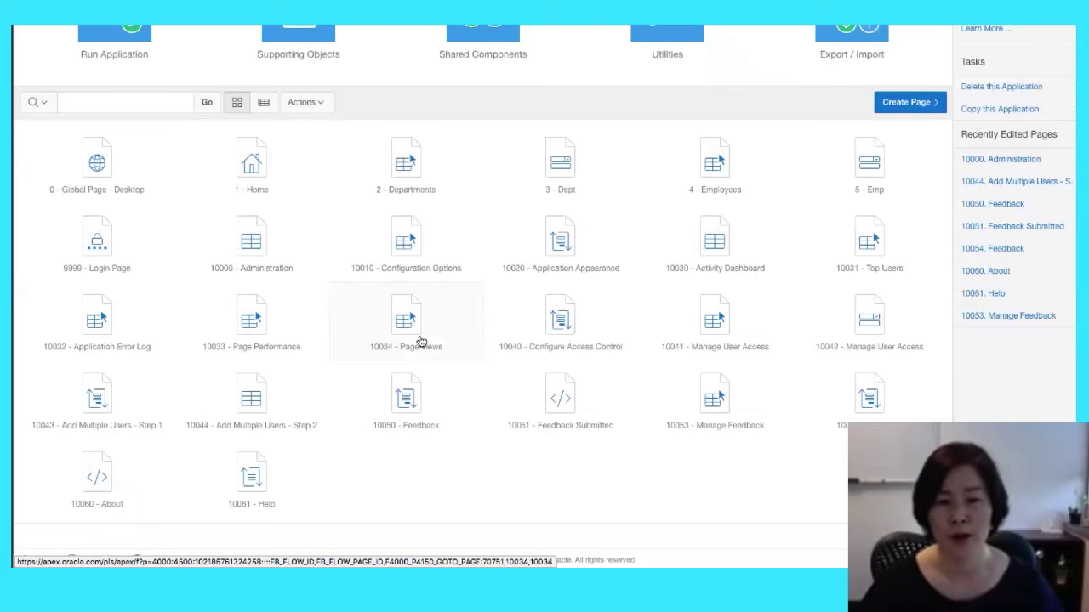
{"action": "scroll", "coordinate": [421, 342], "scroll_direction": "up", "scroll_amount": 3}
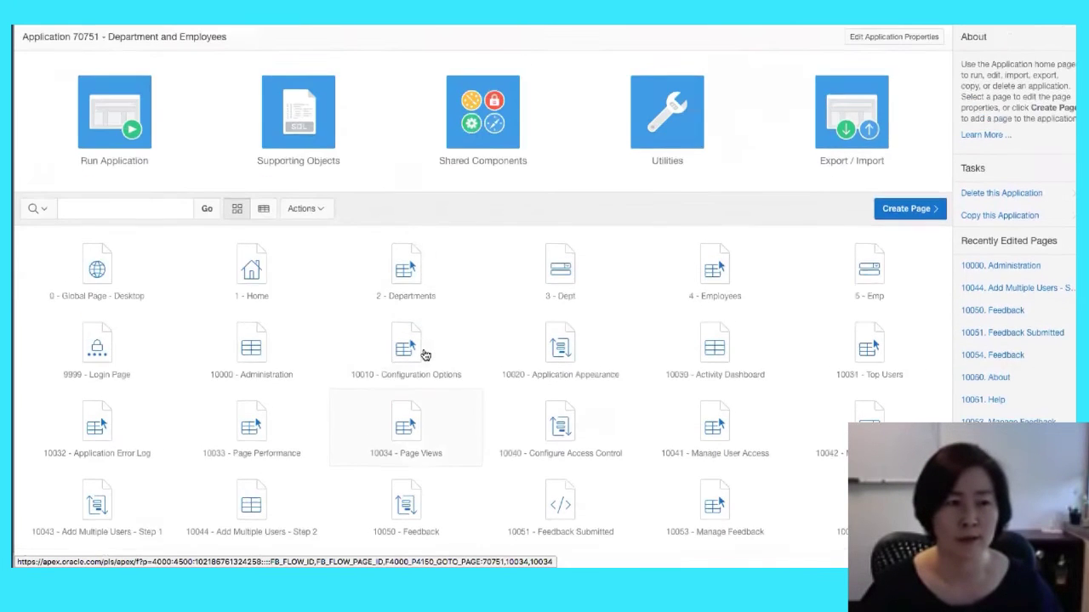
{"action": "scroll", "coordinate": [425, 355], "scroll_direction": "up", "scroll_amount": 1}
Run the application and sign in with the admin username and its password
{"action": "left_click", "coordinate": [100, 158]}
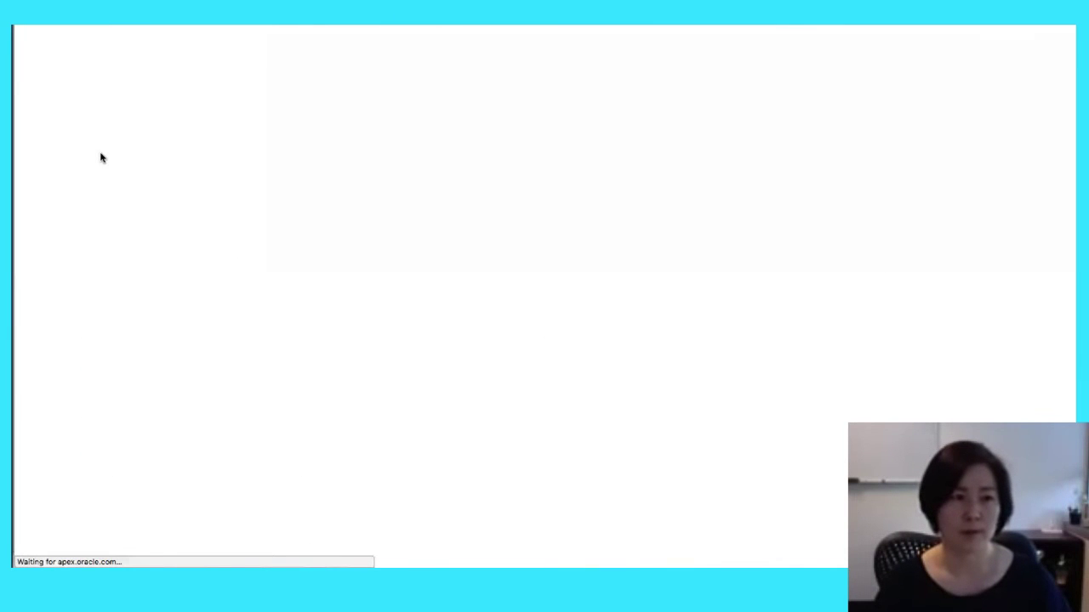
{"action": "type", "text": "admin"}
{"action": "key", "text": "Tab"}
{"action": "type", "text": "****"}
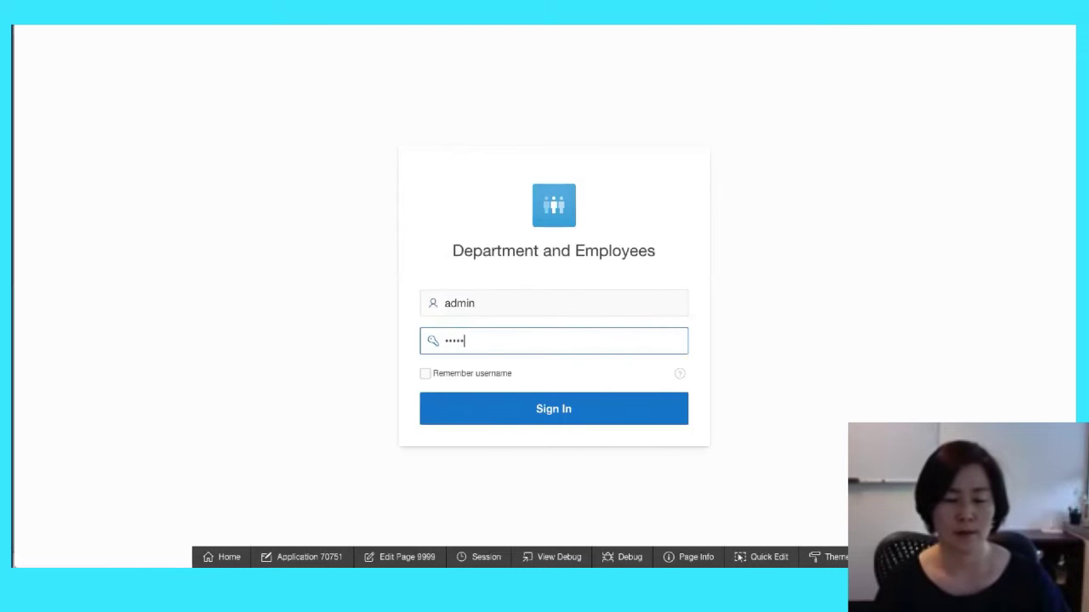
{"action": "key", "text": "Return"}
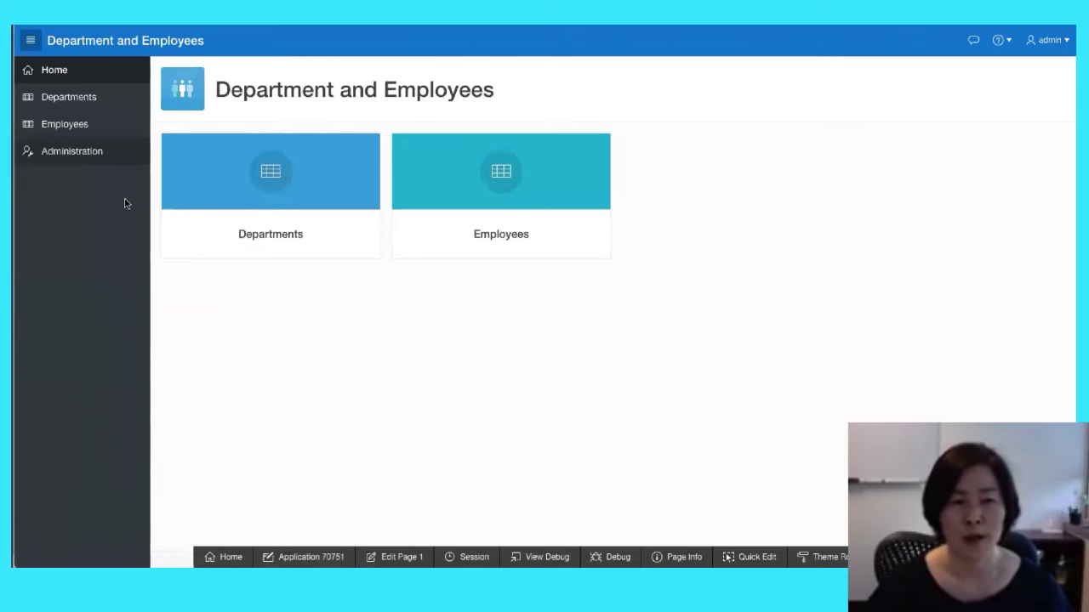
Open the app's Administration page and highlight its Access Control heading
{"action": "left_click", "coordinate": [83, 158]}
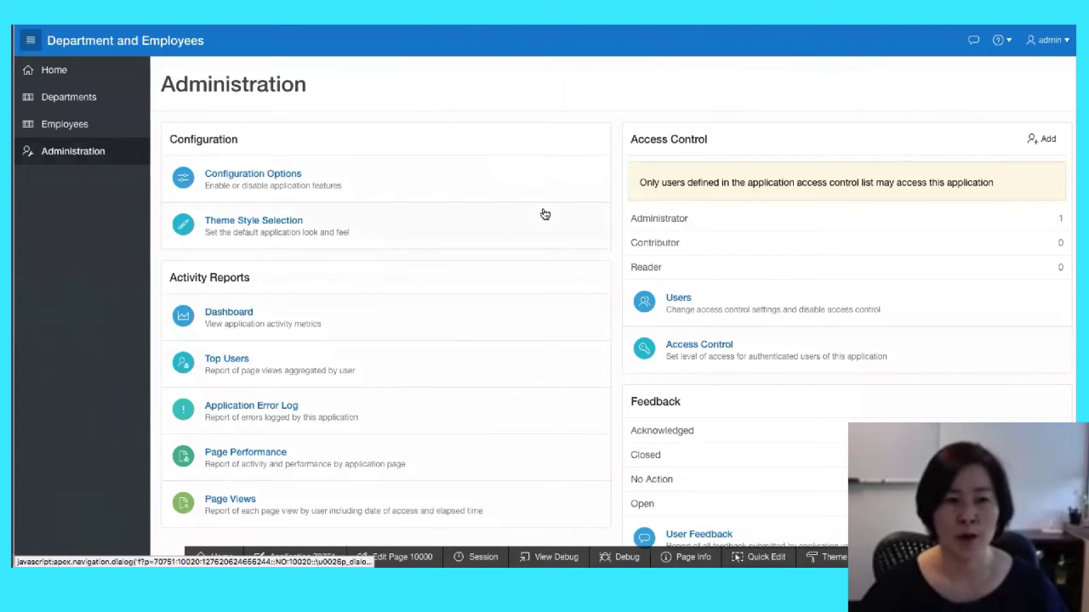
{"action": "scroll", "coordinate": [567, 267], "scroll_direction": "down", "scroll_amount": 2}
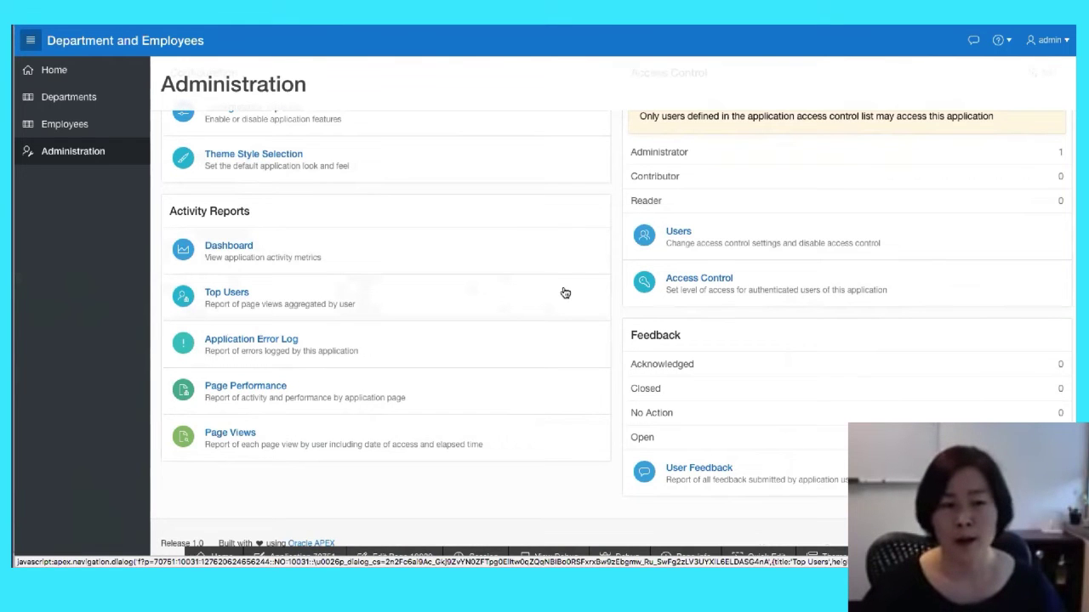
{"action": "scroll", "coordinate": [565, 292], "scroll_direction": "up", "scroll_amount": 2}
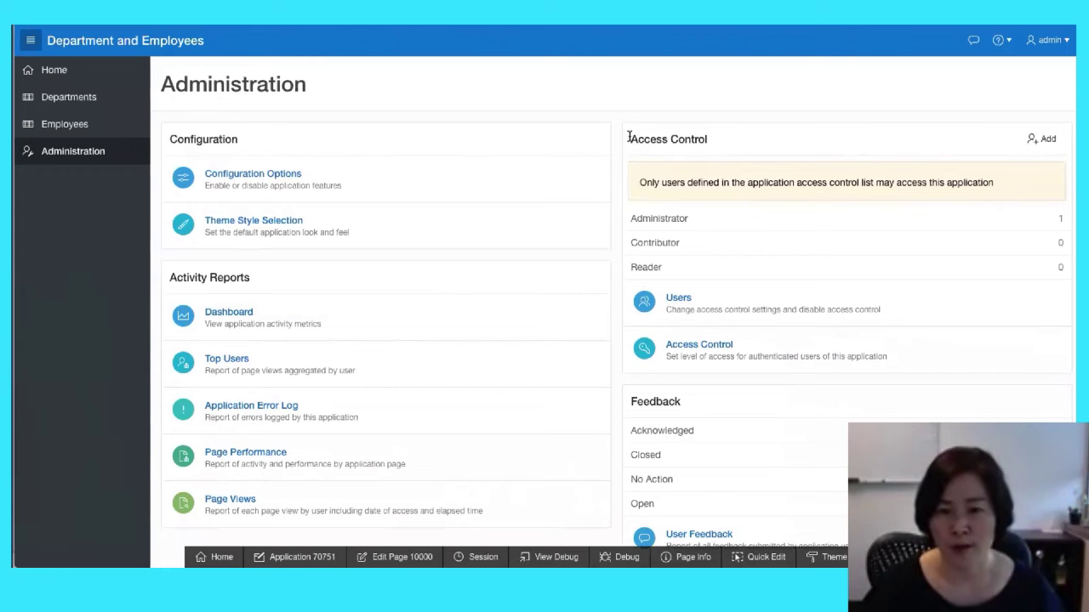
{"action": "left_click_drag", "start_coordinate": [628, 138], "coordinate": [722, 138]}
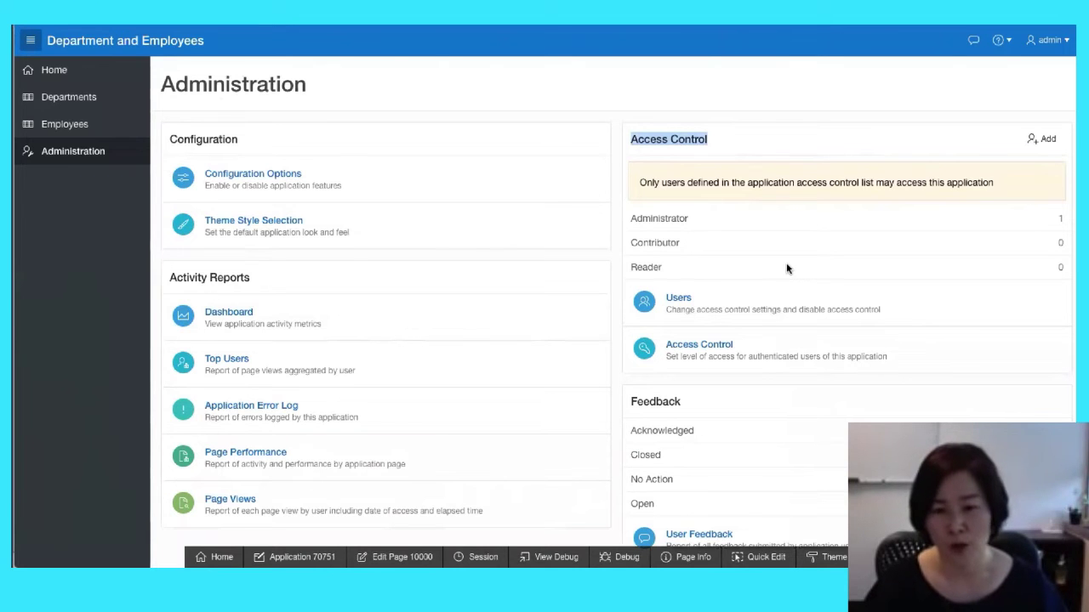
Highlight the role counts: one Administrator, zero Contributors and zero Readers
{"action": "scroll", "coordinate": [729, 253], "scroll_direction": "down", "scroll_amount": 1}
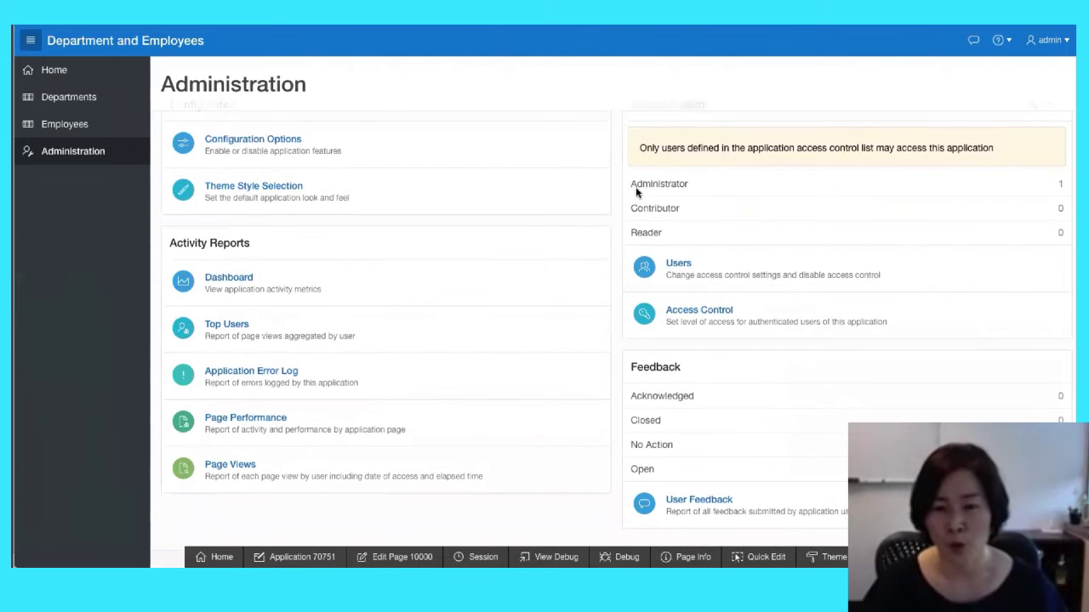
{"action": "left_click_drag", "start_coordinate": [630, 184], "coordinate": [688, 184]}
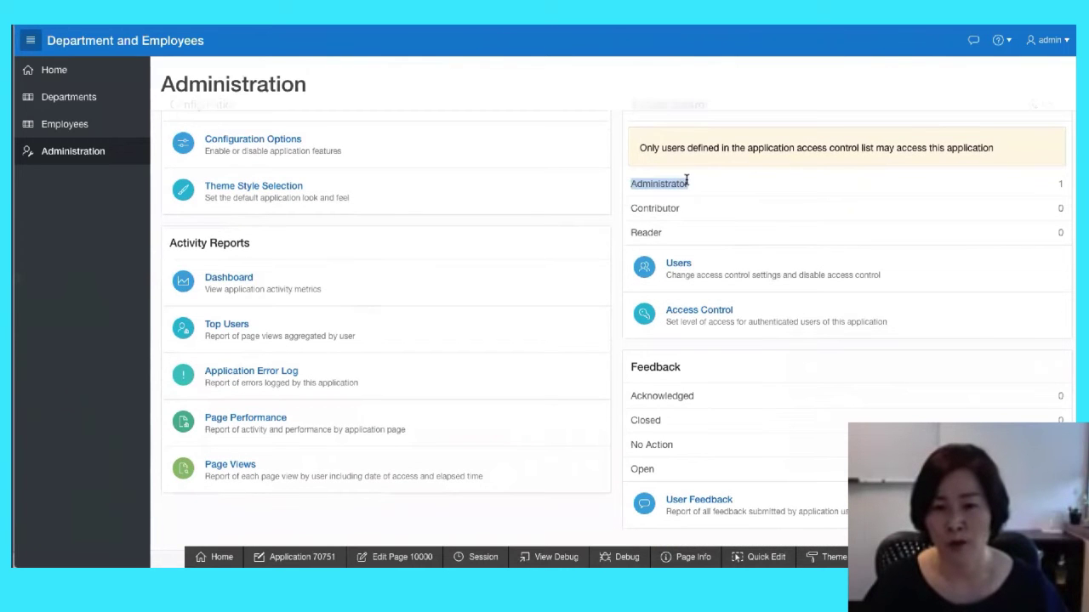
{"action": "left_click_drag", "start_coordinate": [632, 208], "coordinate": [687, 208]}
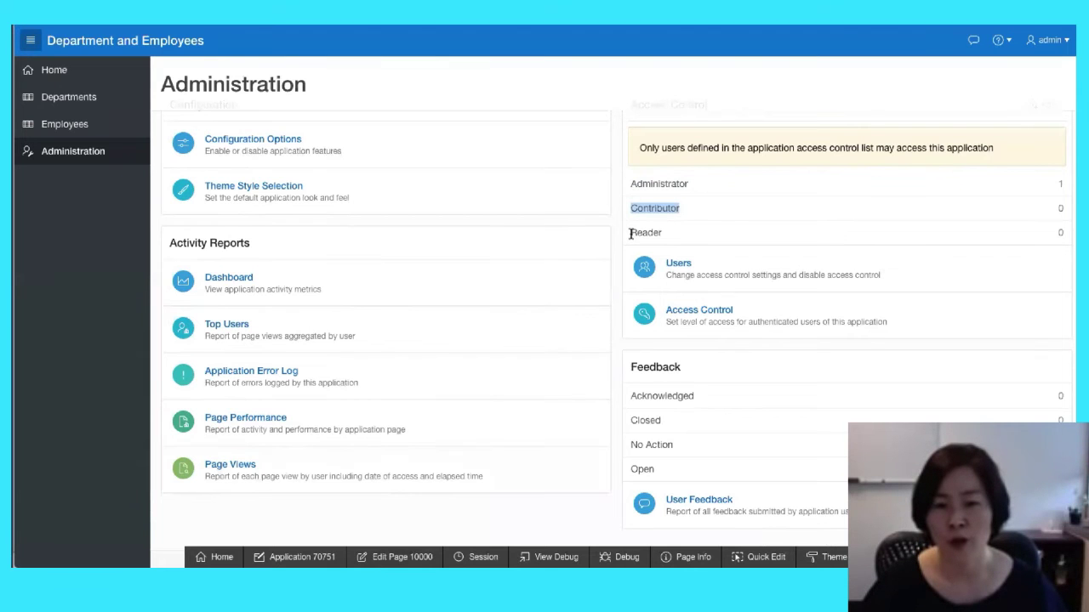
{"action": "left_click_drag", "start_coordinate": [631, 235], "coordinate": [669, 233]}
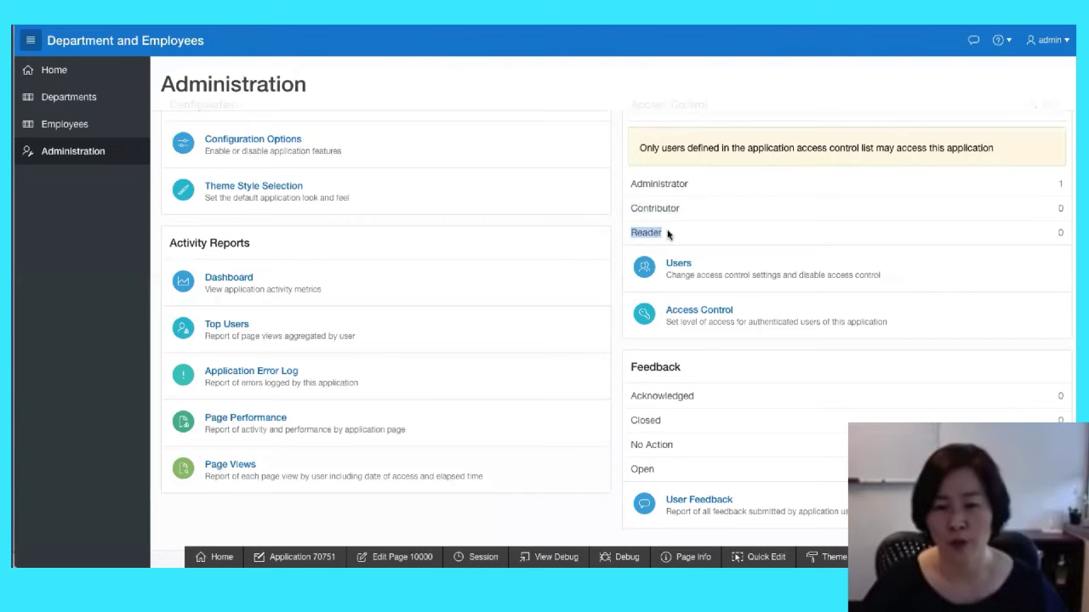
Check the Access Control settings without changes, then reload the app's sign-in page
{"action": "left_click", "coordinate": [698, 318]}
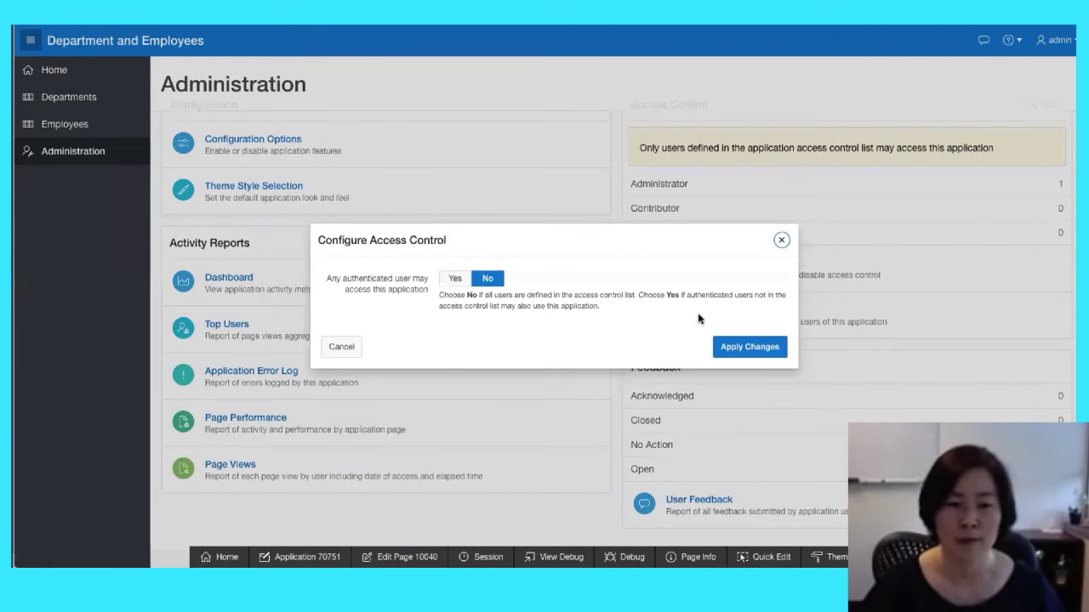
{"action": "left_click", "coordinate": [779, 242]}
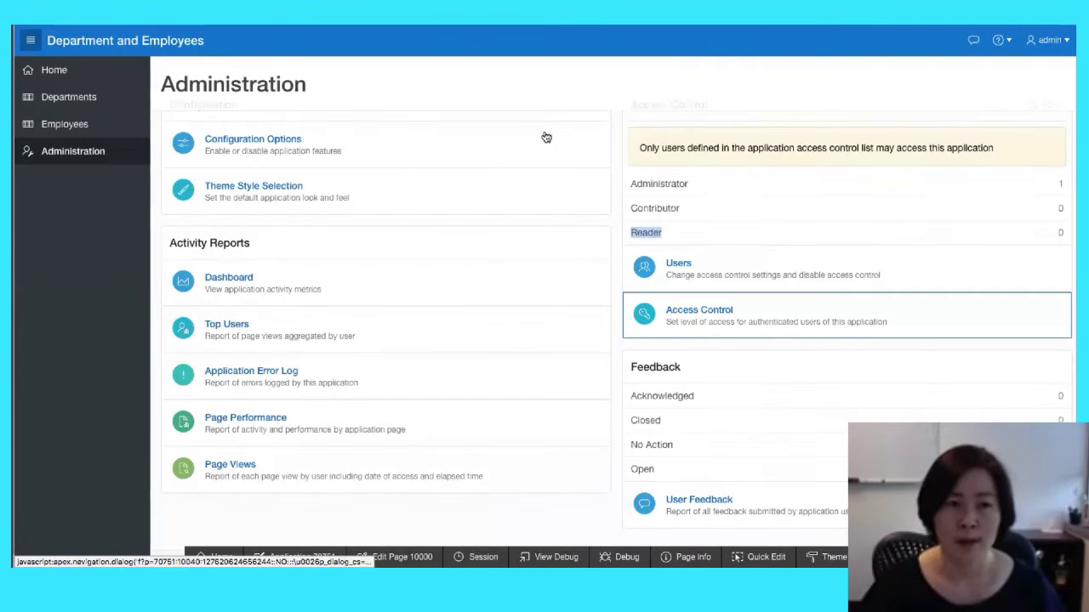
{"action": "left_click", "coordinate": [340, 16]}
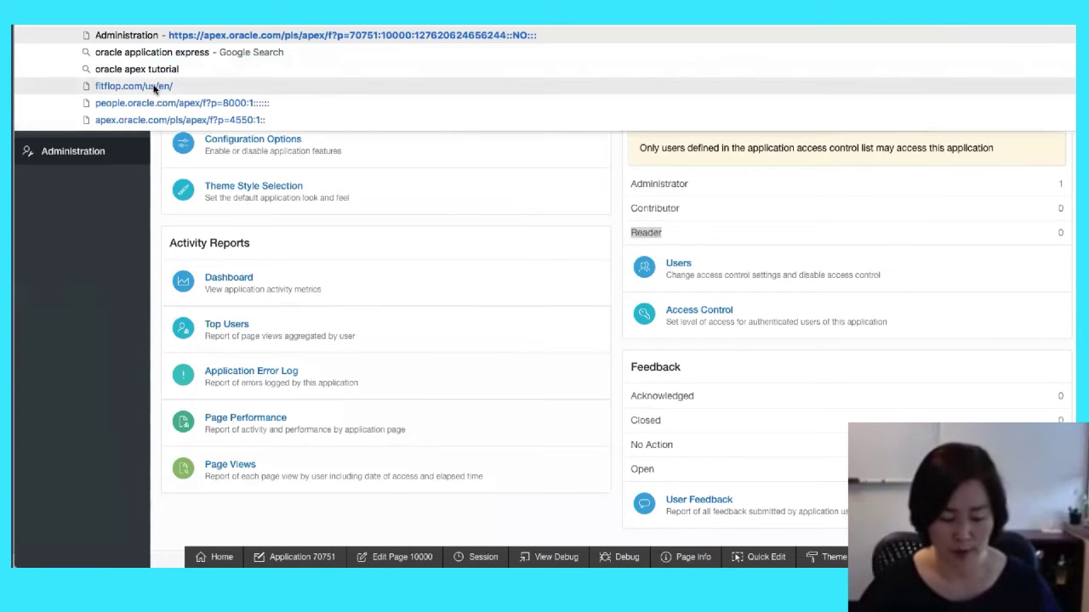
{"action": "left_click", "coordinate": [685, 306]}
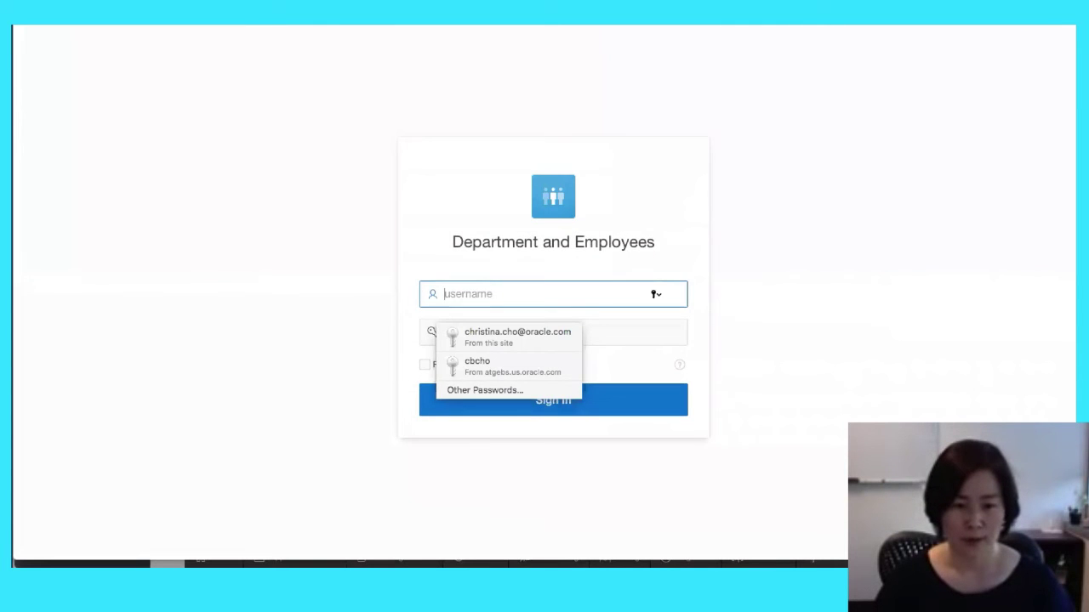
Attempt a sign-in as reader, then open Manage User Access from Administration
{"action": "type", "text": "reader"}
{"action": "key", "text": "Tab"}
{"action": "type", "text": "•••••"}
{"action": "key", "text": "Return"}
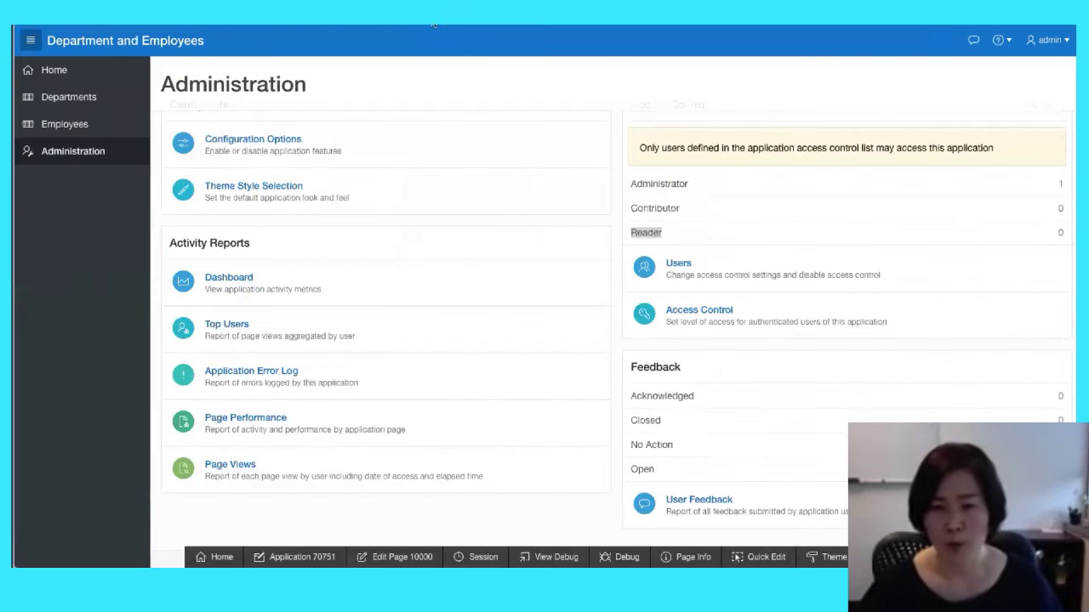
{"action": "scroll", "coordinate": [835, 219], "scroll_direction": "up", "scroll_amount": 1}
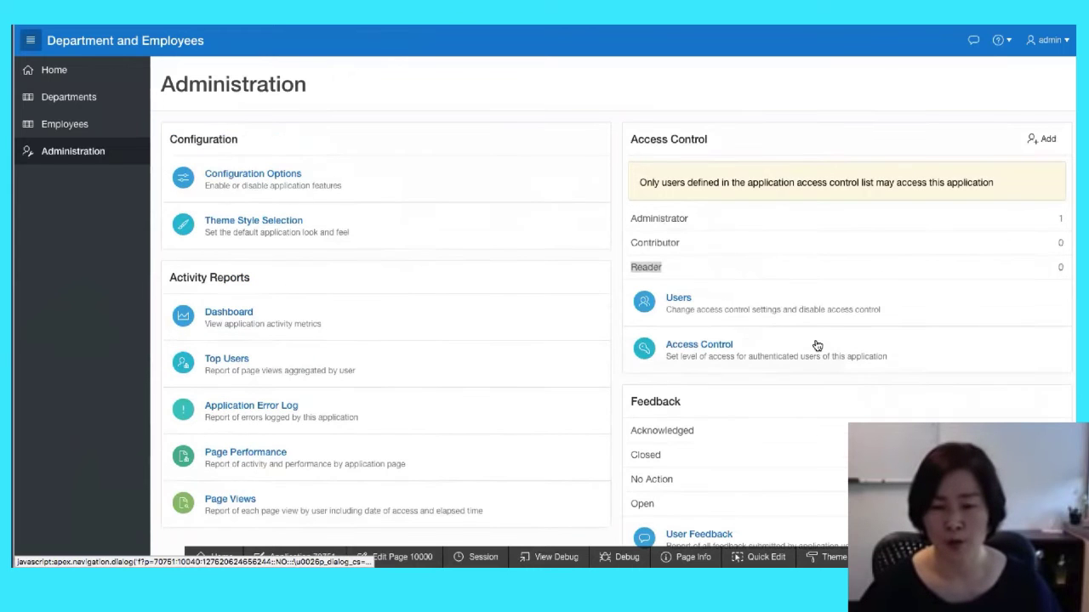
{"action": "left_click", "coordinate": [679, 306]}
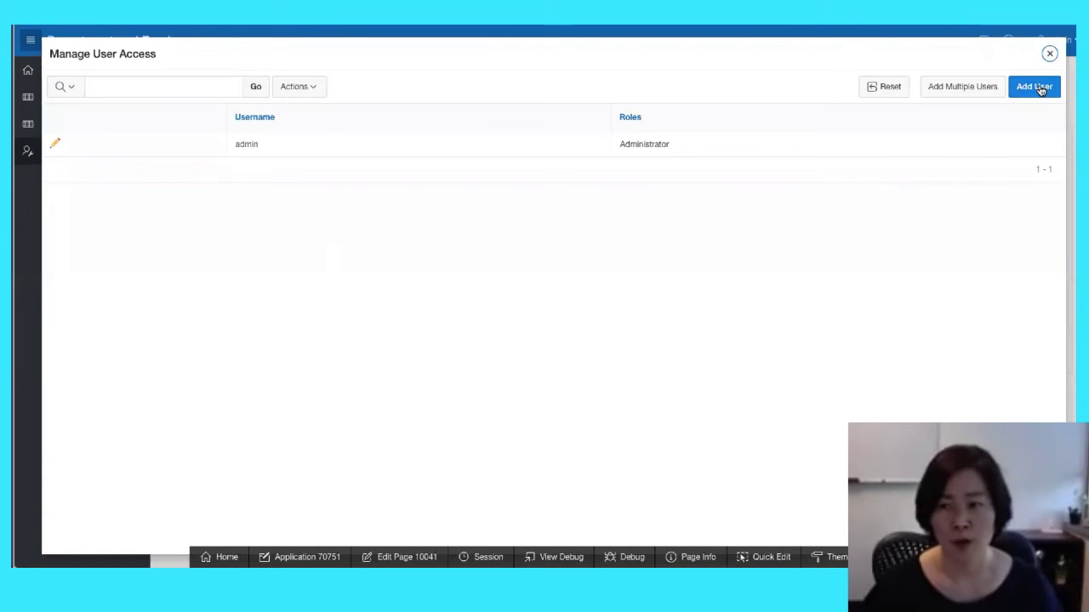
Add a new user named reader with the Reader role
{"action": "left_click", "coordinate": [1037, 89]}
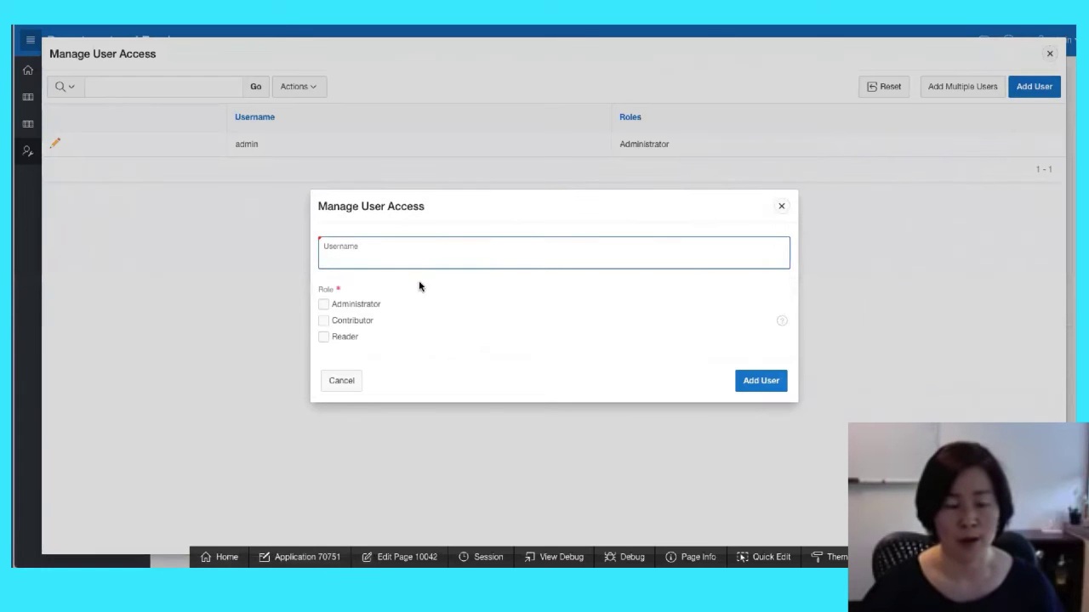
{"action": "type", "text": "reader"}
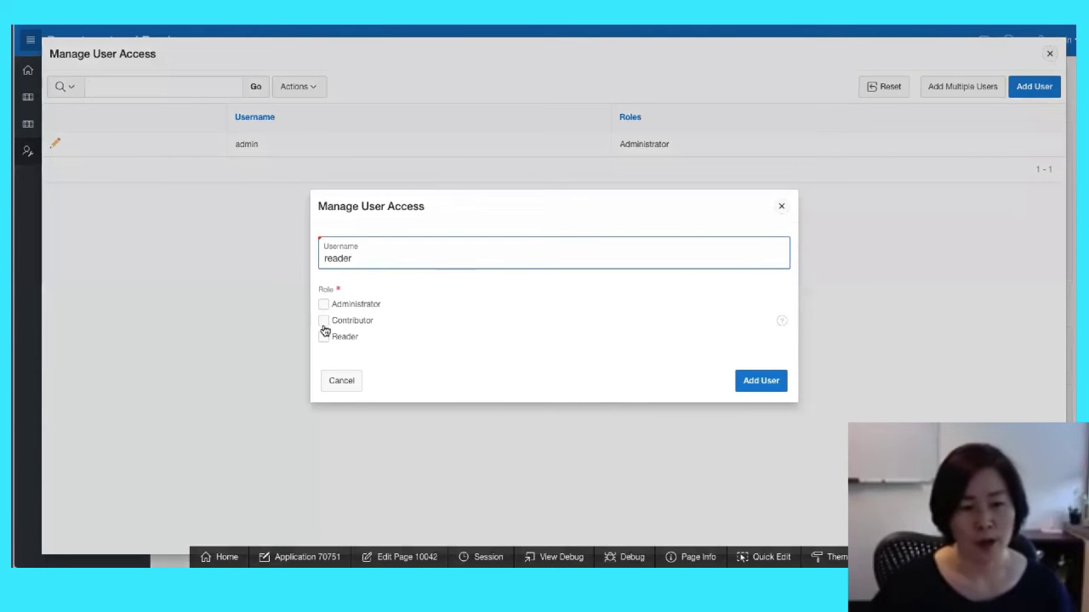
{"action": "left_click", "coordinate": [324, 337]}
{"action": "left_click", "coordinate": [754, 382]}
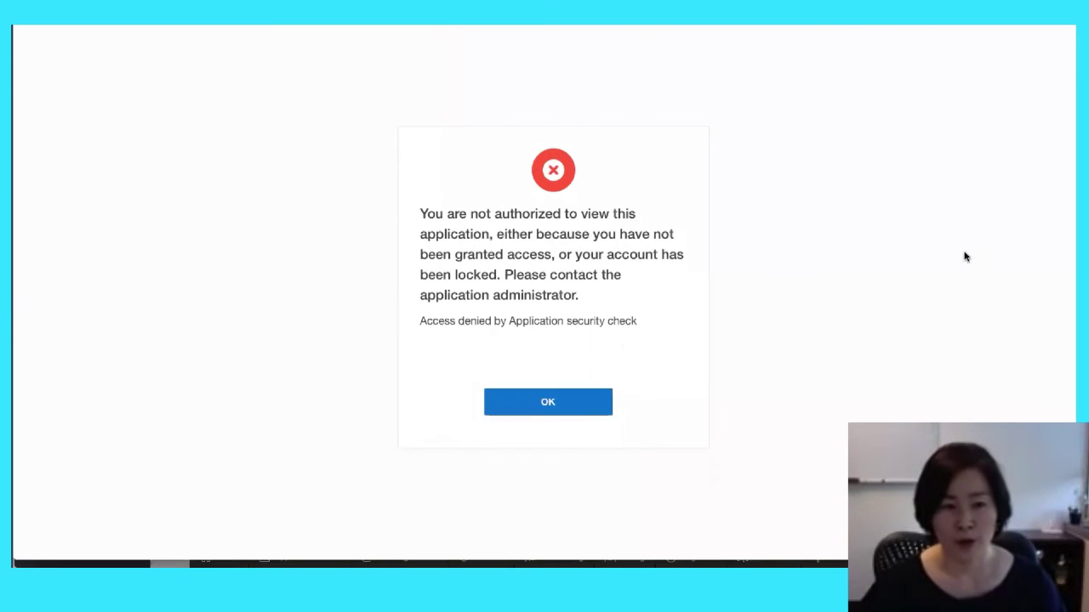
Sign in as reader, open Departments and view the ACCOUNTING department's employees
{"action": "left_click", "coordinate": [548, 402]}
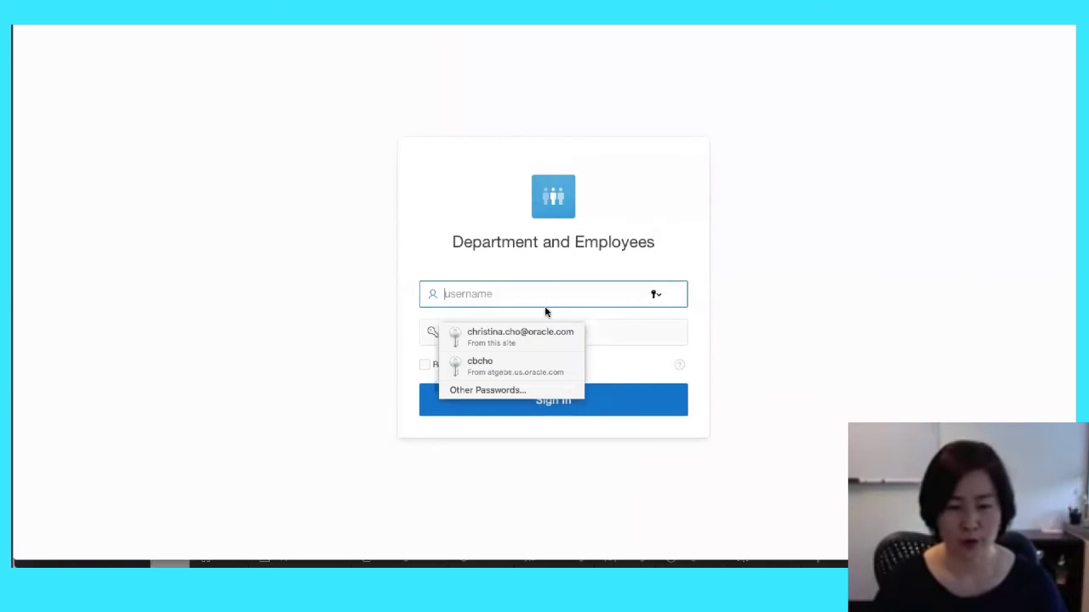
{"action": "type", "text": "reader"}
{"action": "key", "text": "Tab"}
{"action": "type", "text": "•••••"}
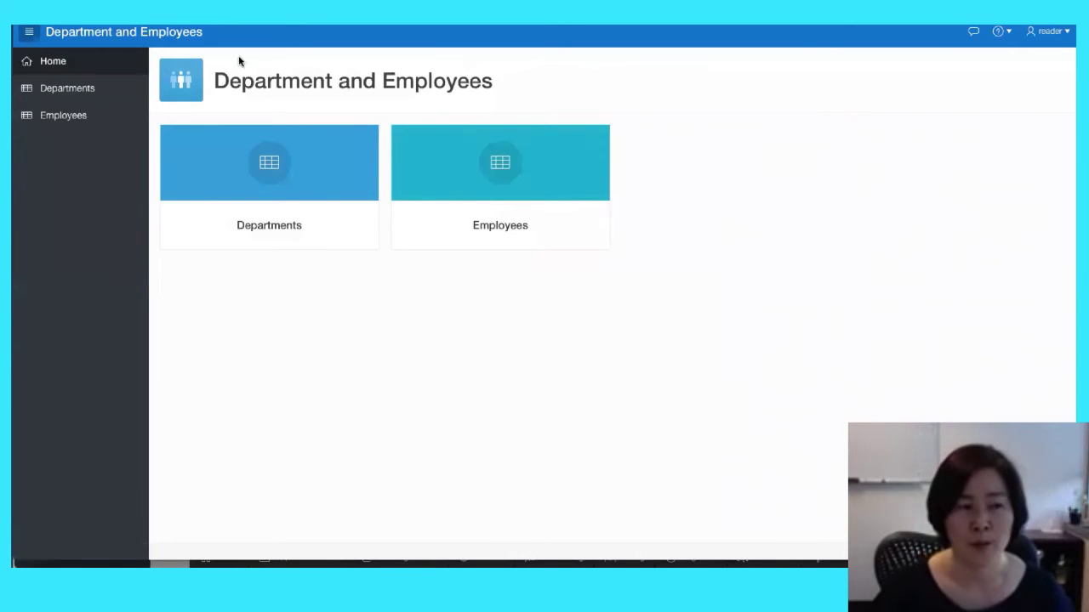
{"action": "left_click", "coordinate": [76, 90]}
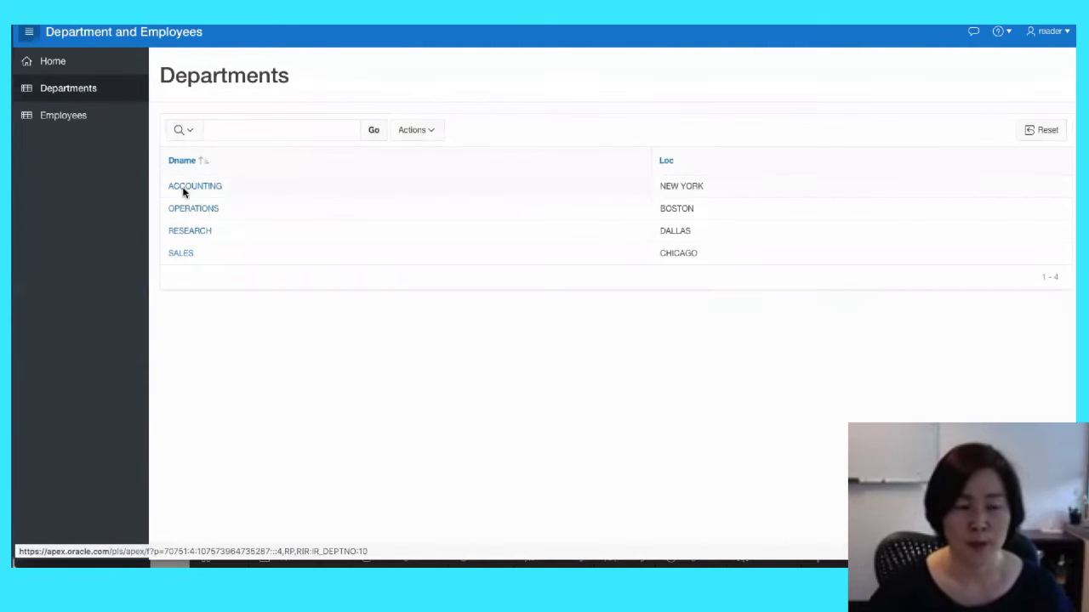
{"action": "left_click", "coordinate": [183, 188]}
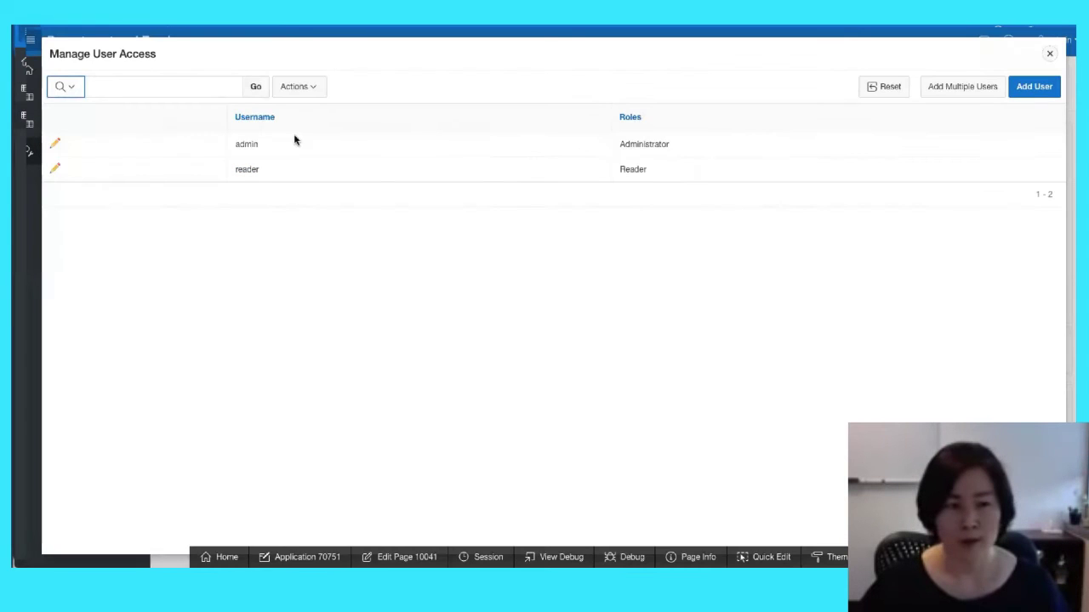
Add user 'developer' with the Contributor role, then sign reader out via the user menu
{"action": "left_click", "coordinate": [1034, 88]}
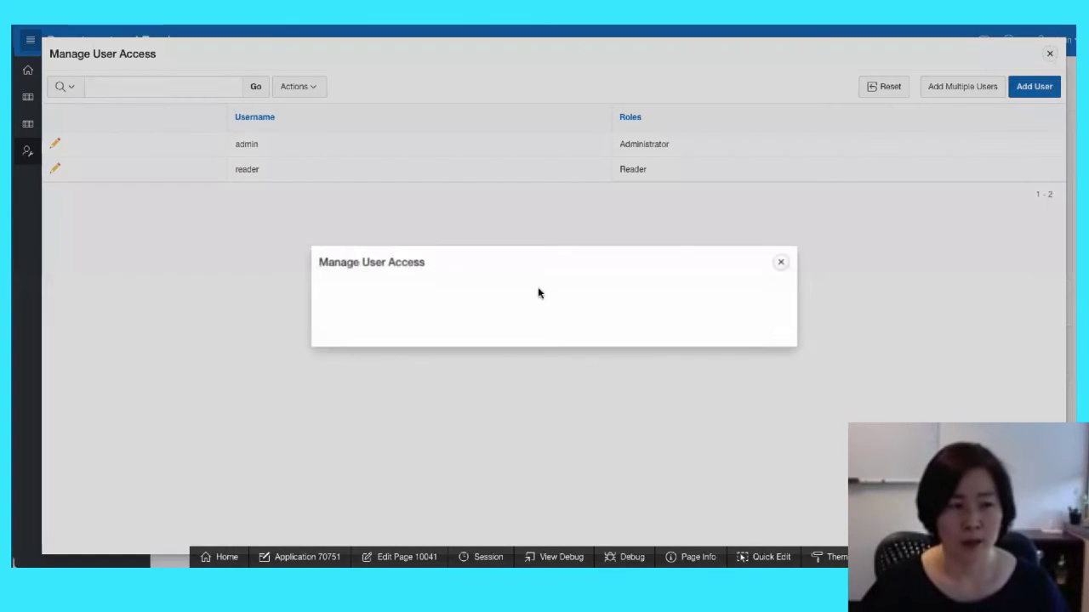
{"action": "type", "text": "developer"}
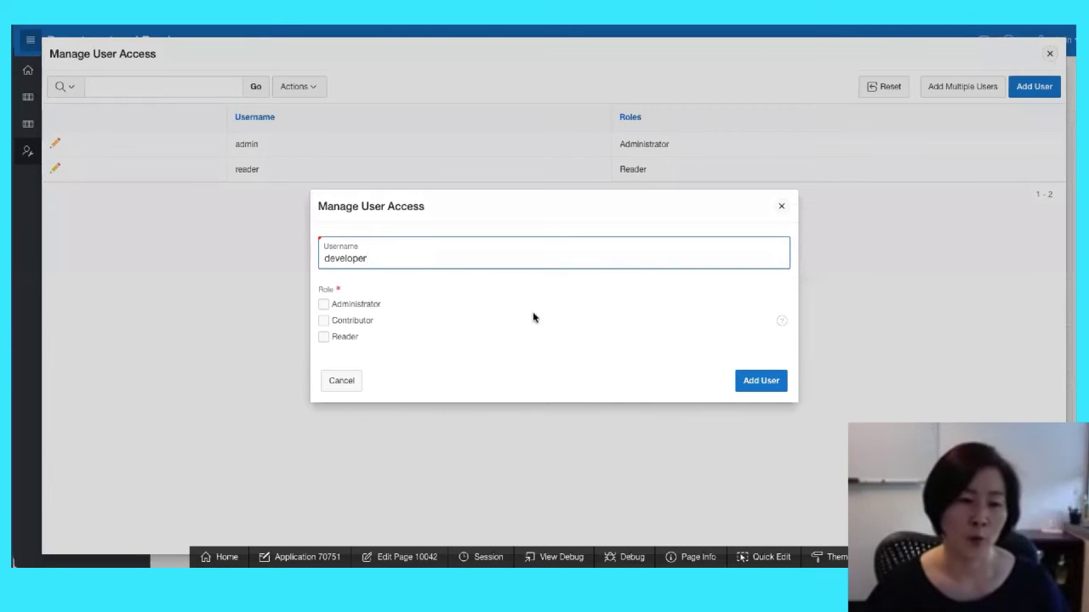
{"action": "left_click", "coordinate": [324, 322]}
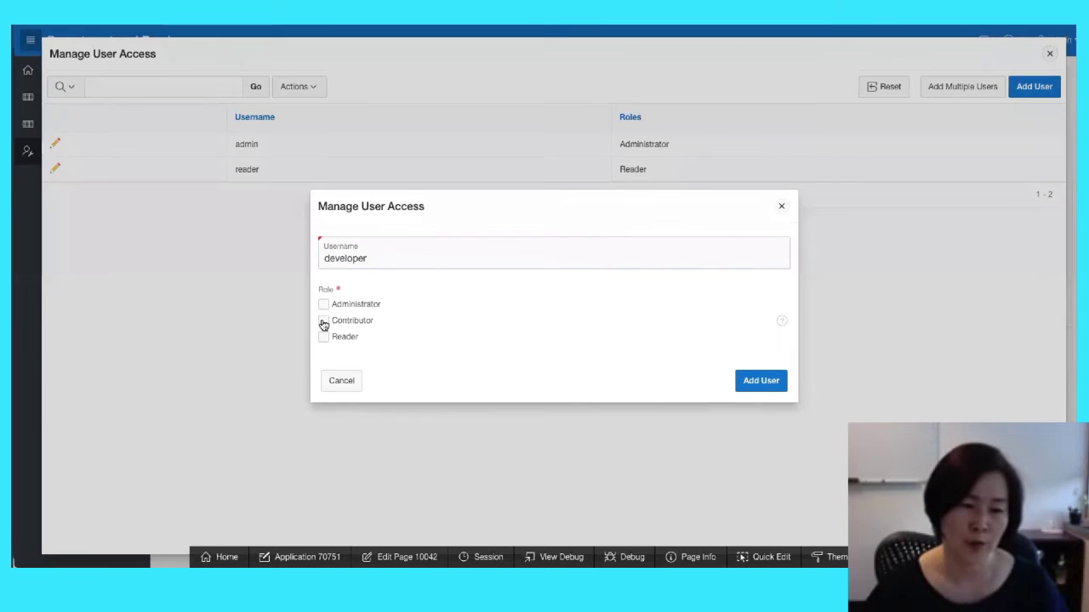
{"action": "left_click", "coordinate": [766, 384]}
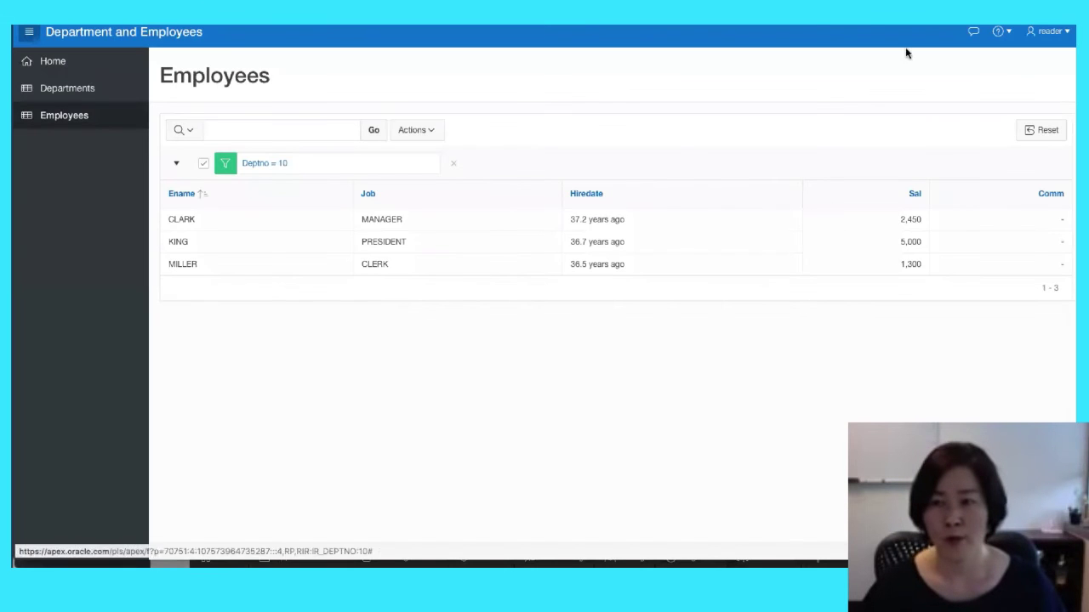
{"action": "left_click", "coordinate": [1063, 31]}
{"action": "left_click", "coordinate": [1033, 61]}
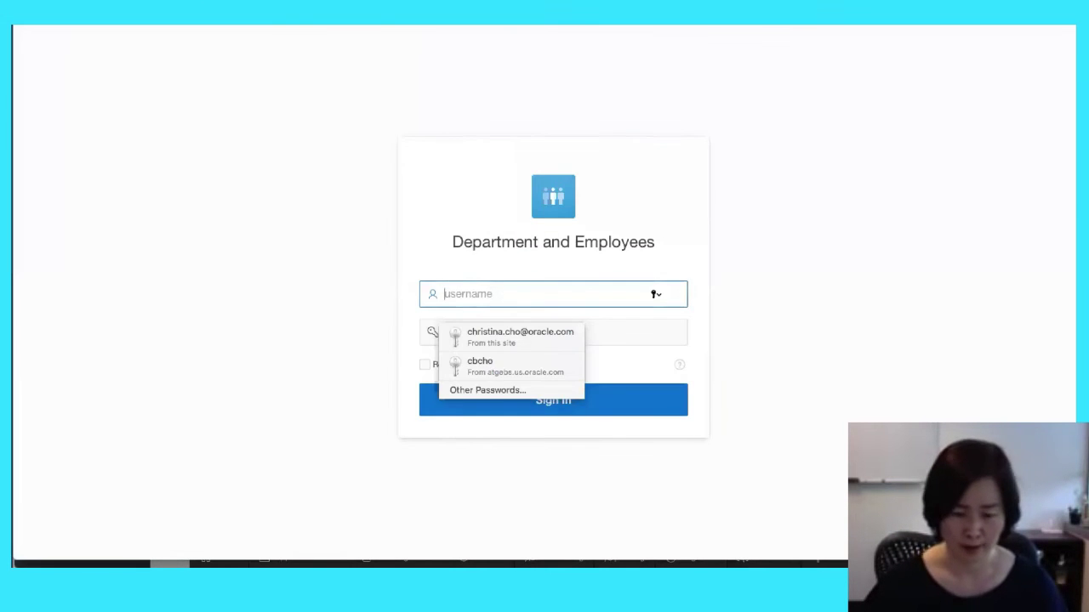
Sign in to the app as developer with its password
{"action": "type", "text": "developer"}
{"action": "key", "text": "Tab"}
{"action": "type", "text": "•••••"}
{"action": "key", "text": "Return"}
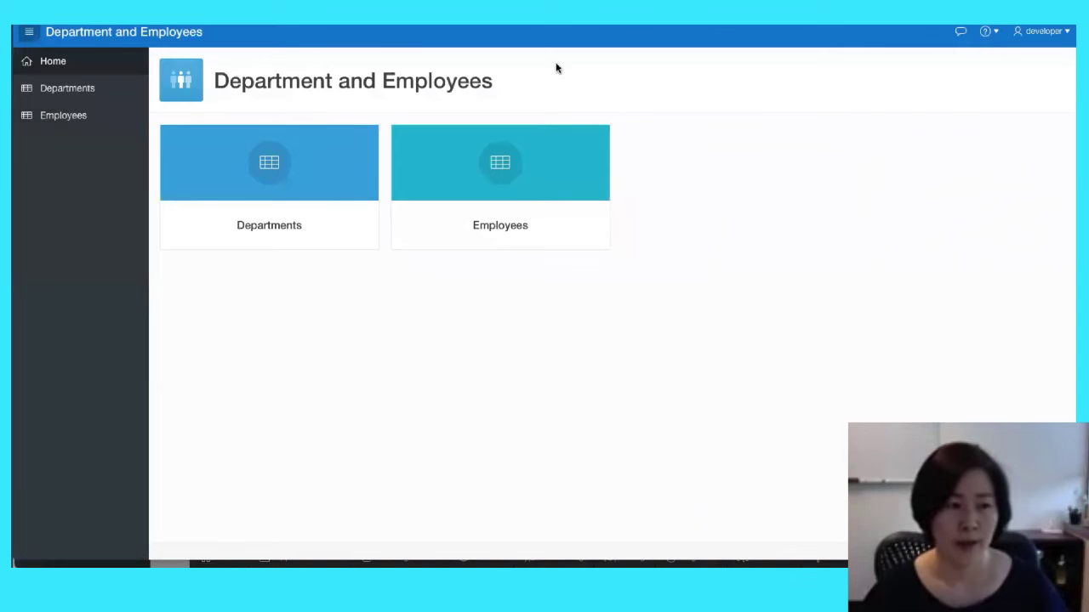
Open Departments, open and close ACCOUNTING's edit form, view its employees, then close Manage User Access
{"action": "left_click", "coordinate": [68, 89]}
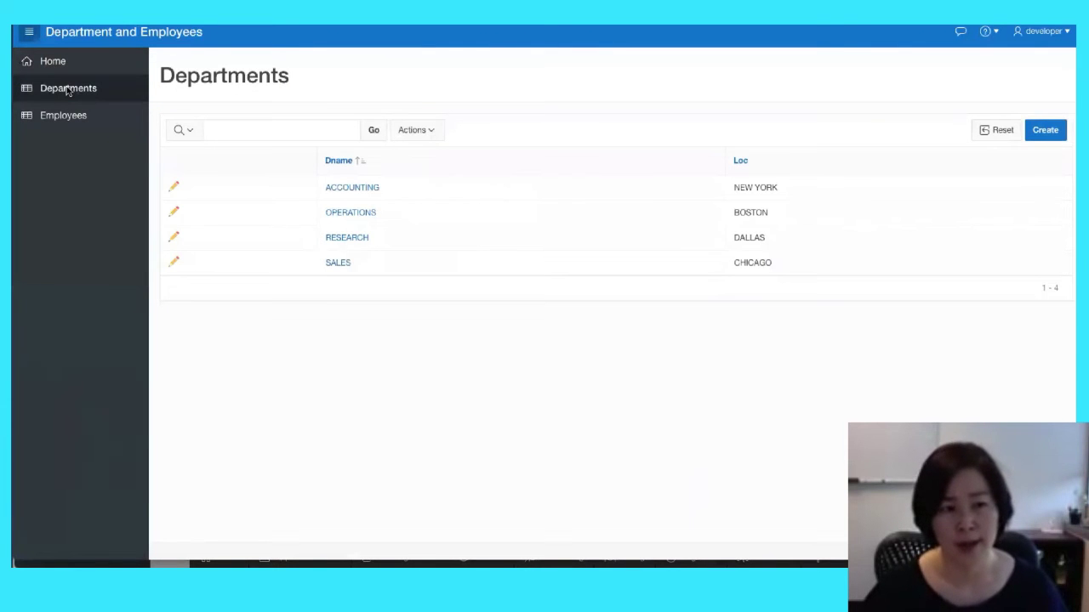
{"action": "left_click", "coordinate": [1035, 138]}
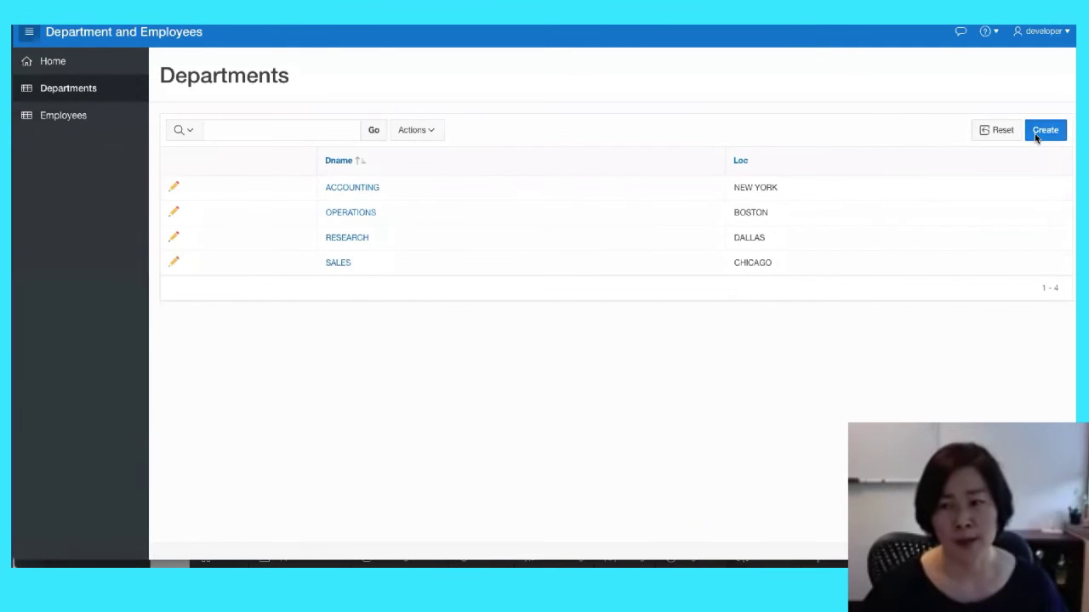
{"action": "left_click", "coordinate": [175, 188]}
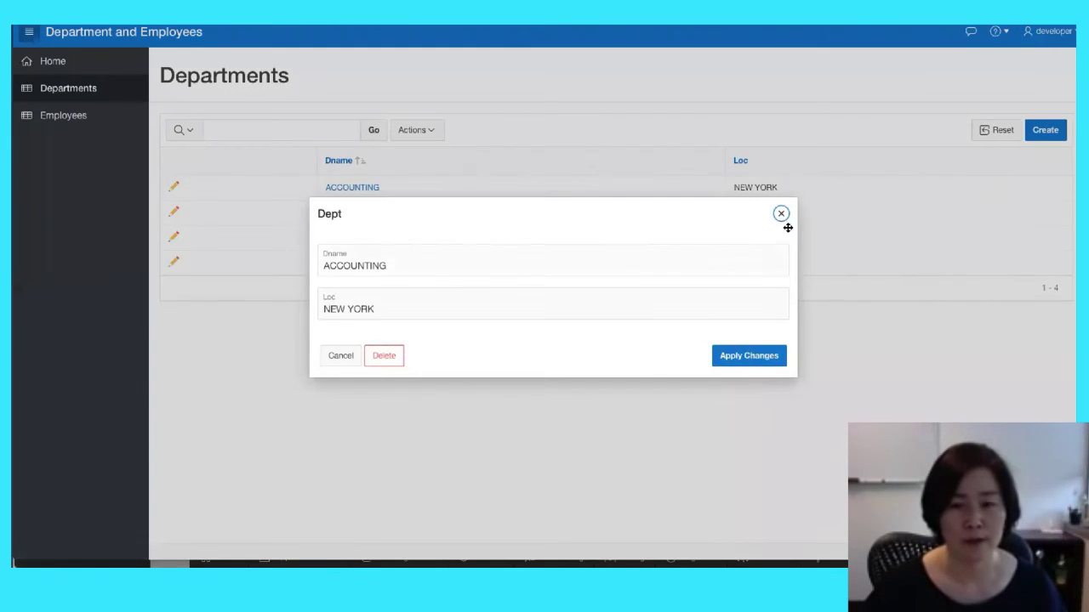
{"action": "left_click", "coordinate": [782, 216]}
{"action": "left_click", "coordinate": [371, 190]}
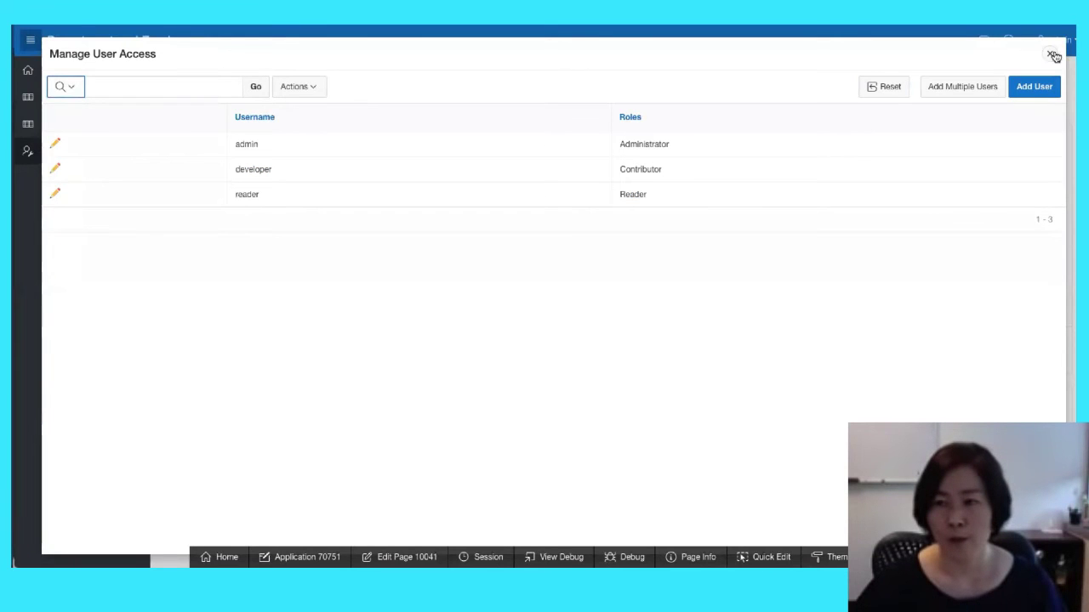
{"action": "left_click", "coordinate": [1053, 55]}
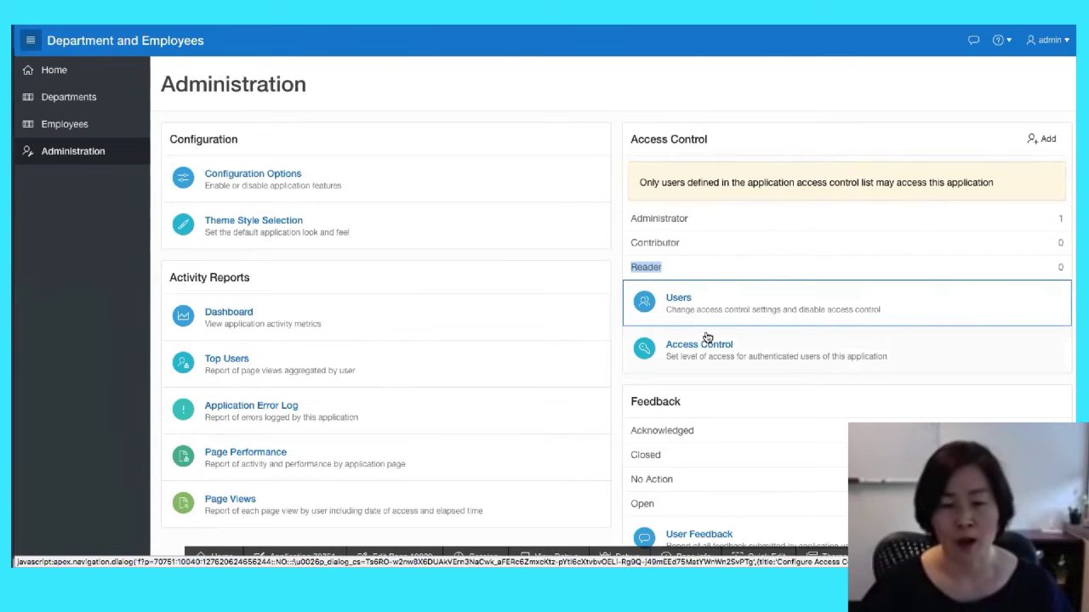
Open Manage User Access, then close and reopen it, showing admin (Administrator), developer (Contributor) and reader (Reader)
{"action": "left_click", "coordinate": [709, 306]}
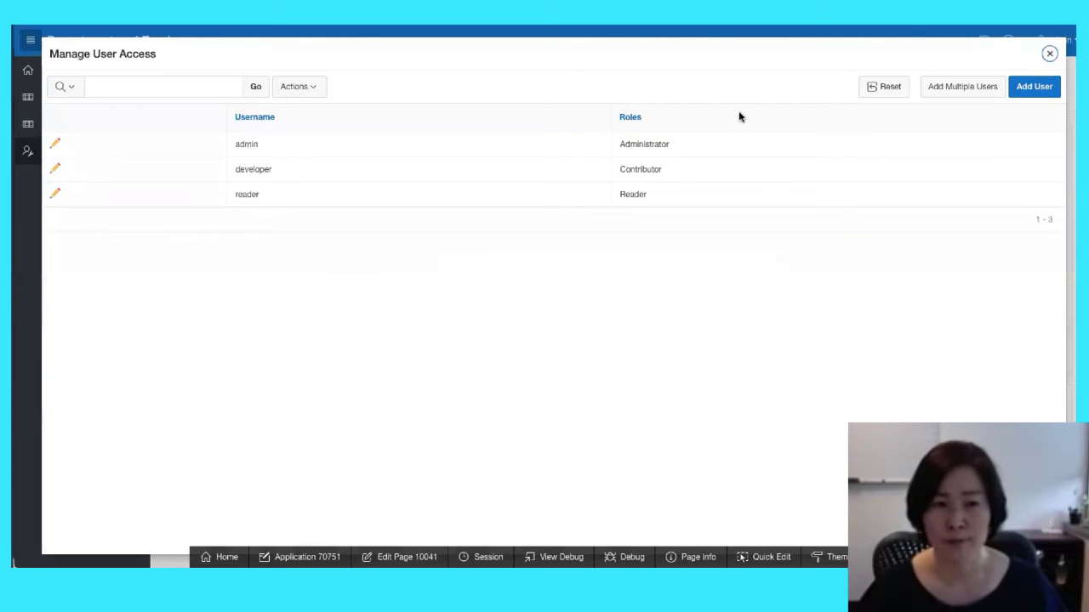
{"action": "left_click", "coordinate": [1050, 56]}
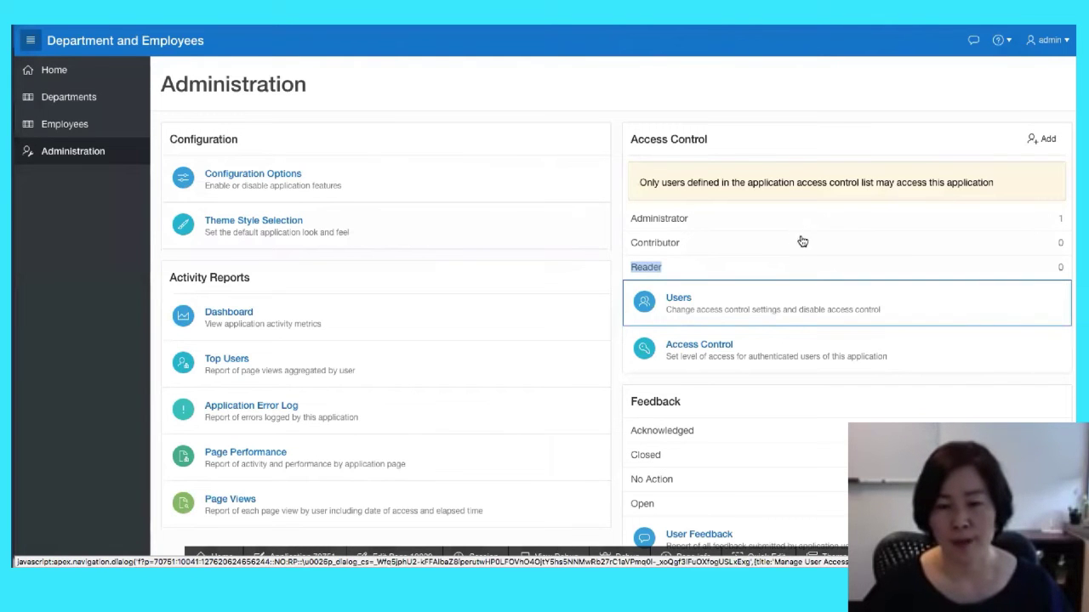
{"action": "left_click", "coordinate": [690, 306]}
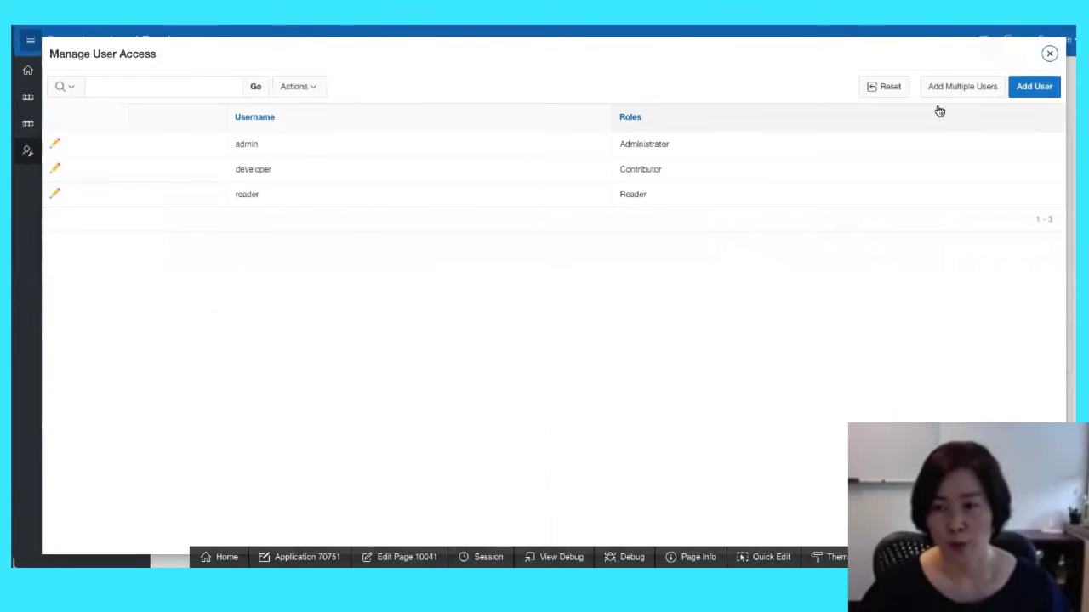
Start adding multiple users with the Administrator role, then cancel without adding anyone
{"action": "left_click", "coordinate": [954, 90]}
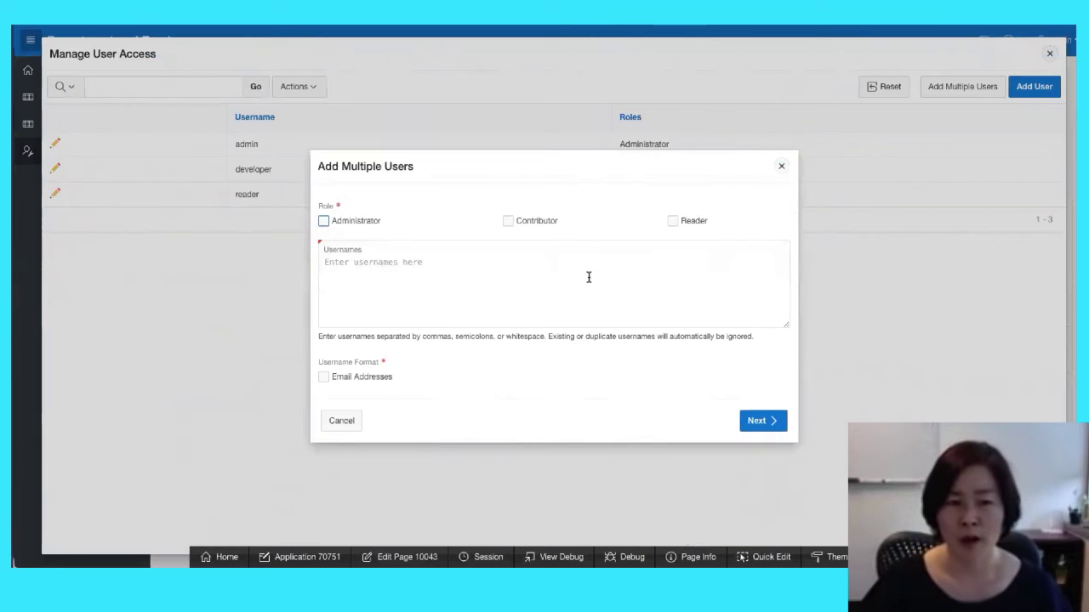
{"action": "left_click", "coordinate": [416, 274]}
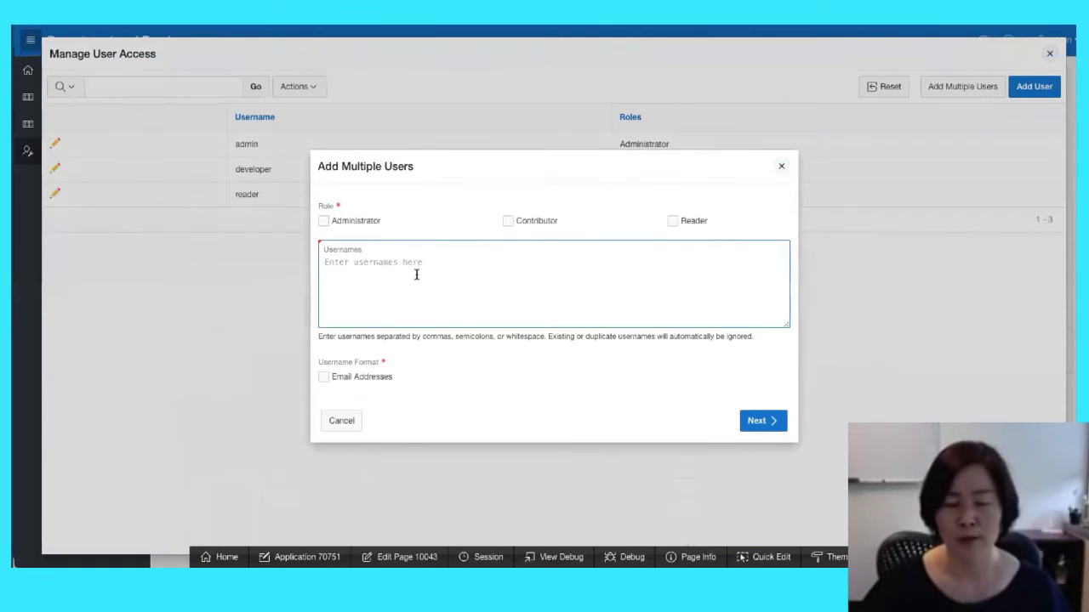
{"action": "left_click", "coordinate": [323, 223]}
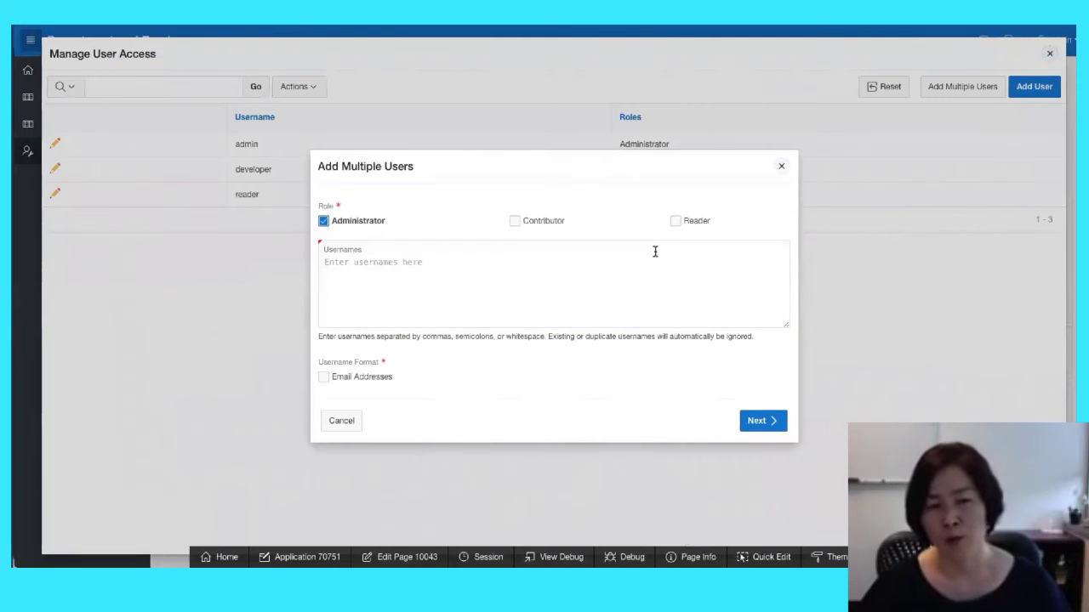
{"action": "left_click", "coordinate": [781, 167]}
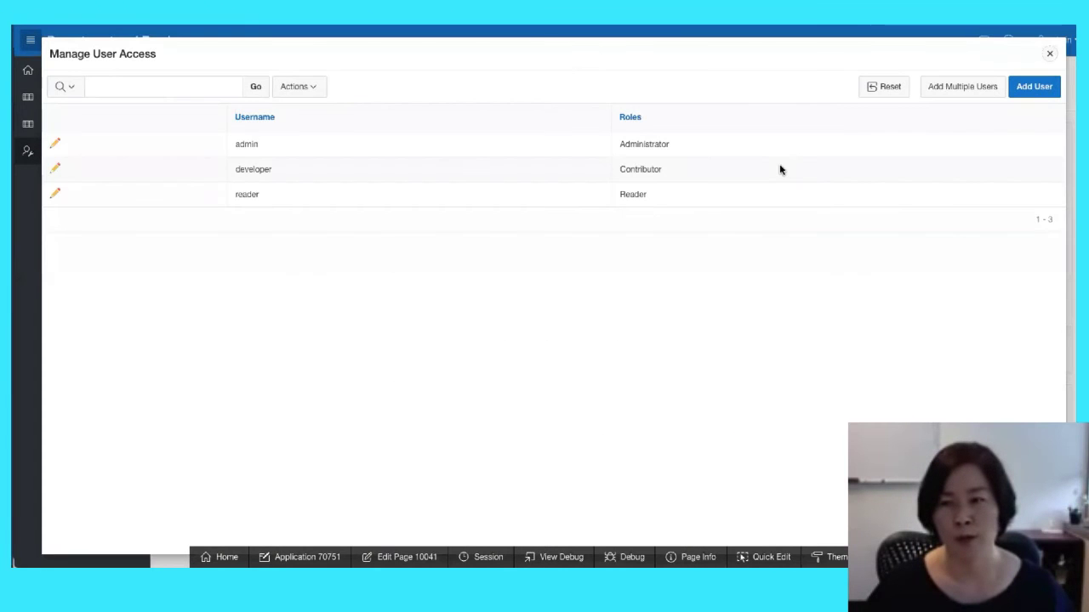
Leave Manage User Access and advance the presentation to the Access Control slide
{"action": "left_click", "coordinate": [1049, 56]}
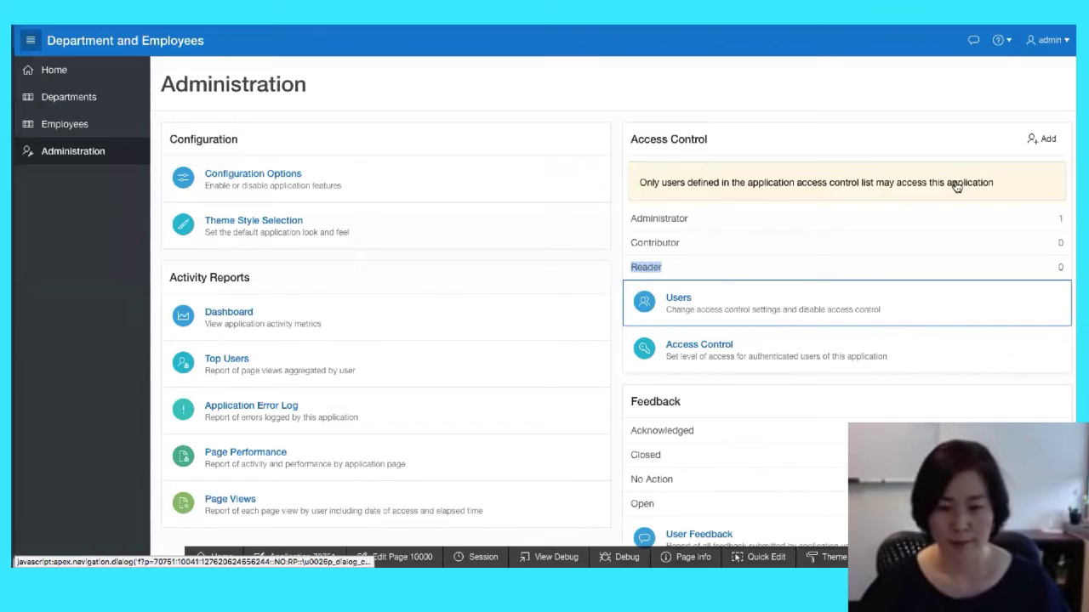
{"action": "key", "text": "super+Tab"}
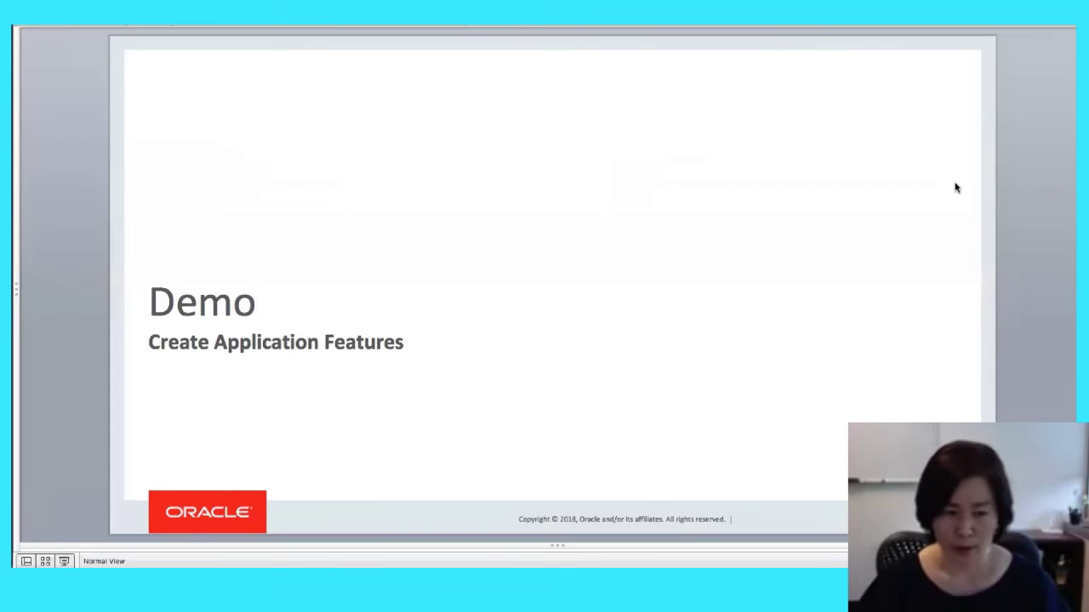
{"action": "key", "text": "Page_Down"}
{"action": "key", "text": "Page_Down"}
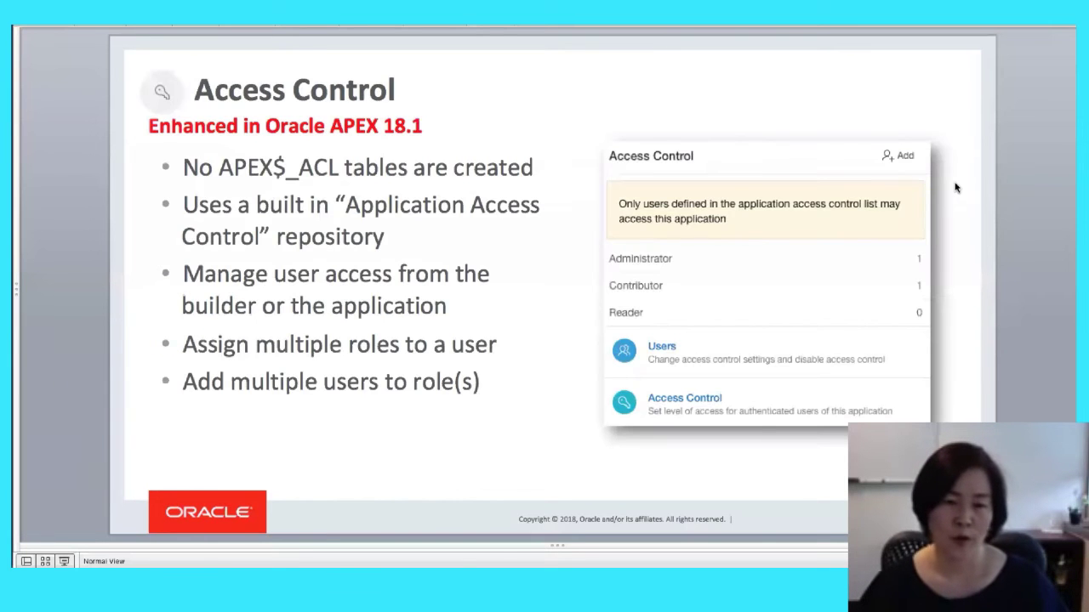
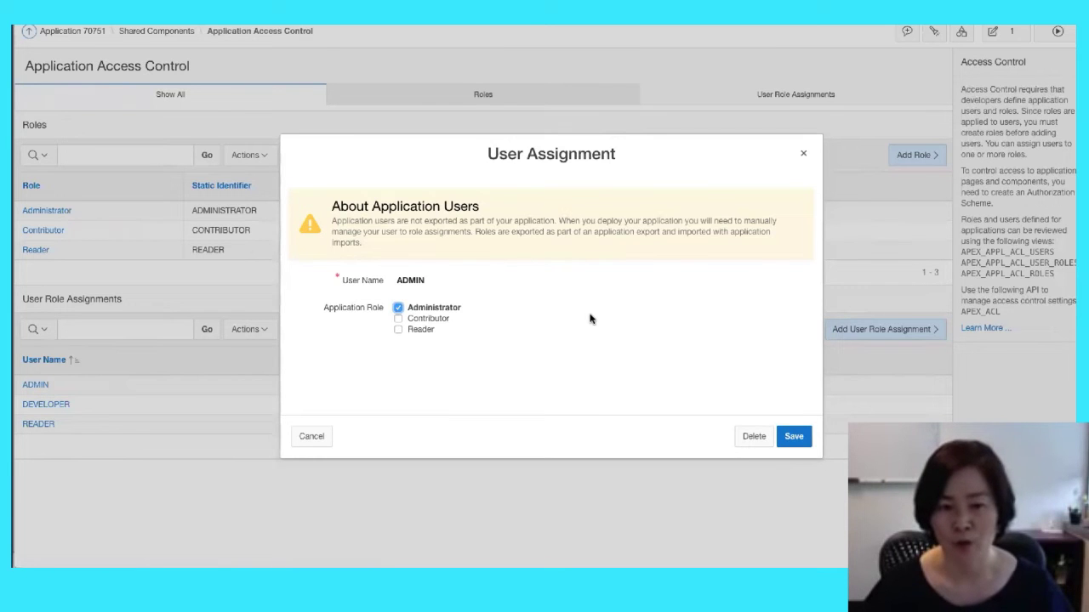
Close the User Assignment dialog without changes, leaving the Administrator, Contributor and Reader roles listed
{"action": "left_click", "coordinate": [804, 156]}
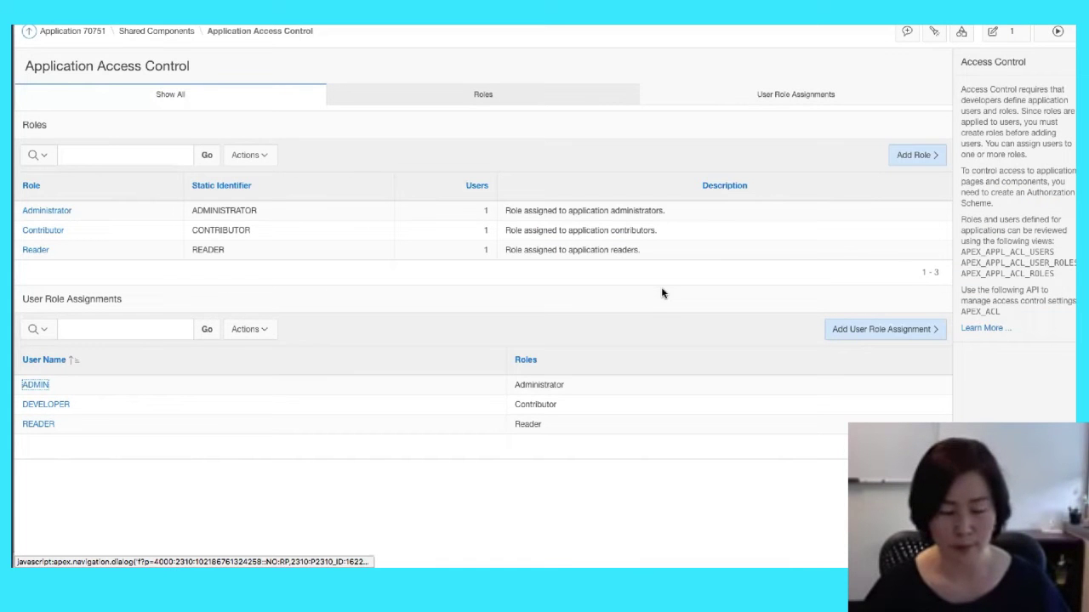
Switch to the 'Access Control — Enhanced in Oracle APEX 18.1' presentation slide
{"action": "key", "text": "super+Tab"}
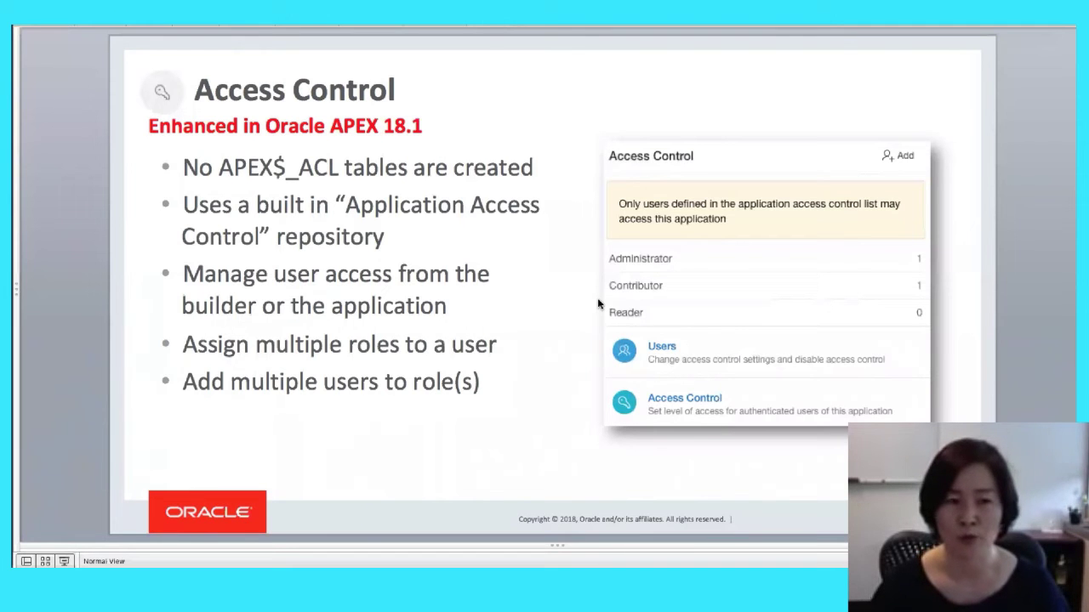
Advance to the Application Access Control slide, then return to the APEX access control page
{"action": "key", "text": "Down"}
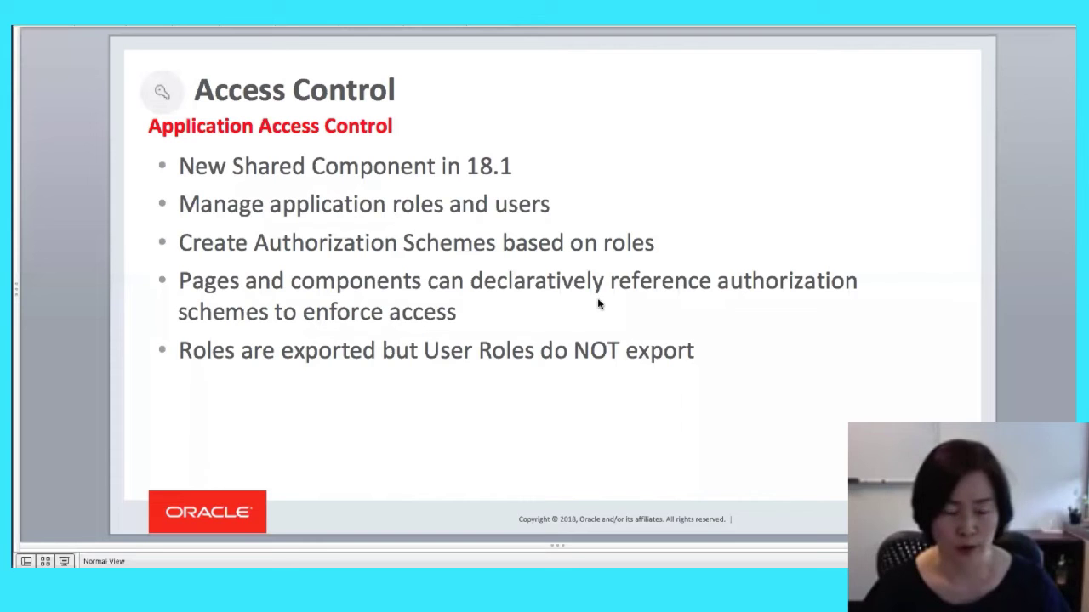
{"action": "key", "text": "super+Tab"}
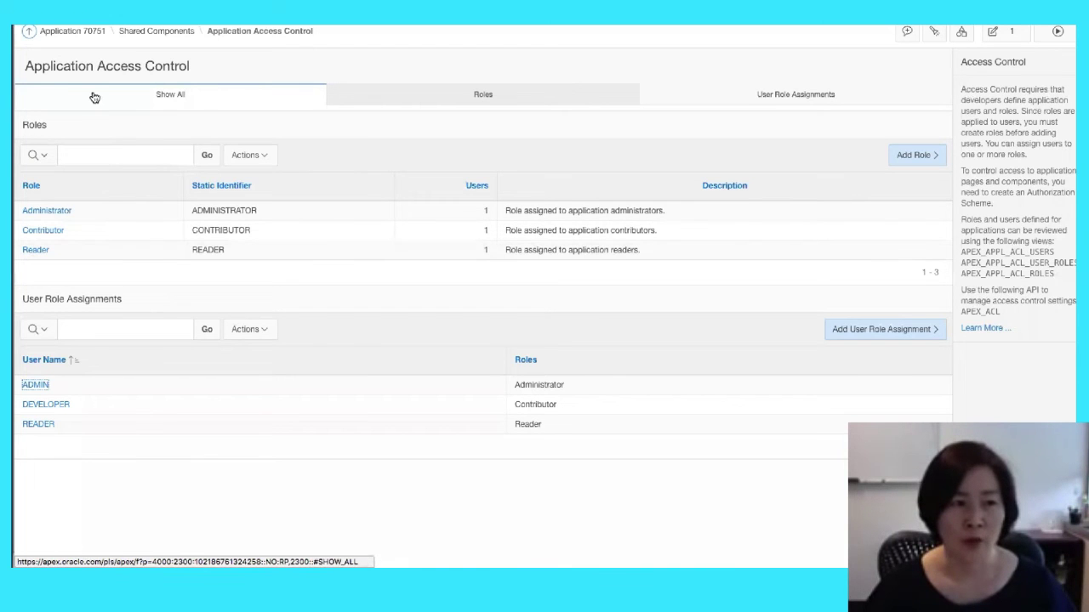
Review the Administration Rights scheme's PL/SQL role-check function body and cancel without saving
{"action": "left_click", "coordinate": [157, 35]}
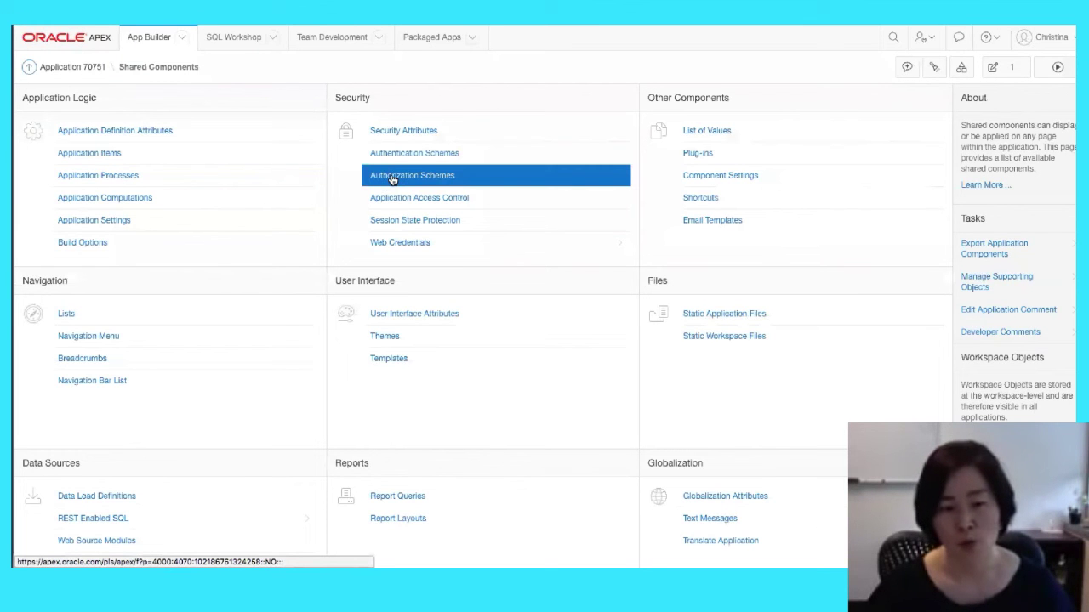
{"action": "left_click", "coordinate": [393, 177]}
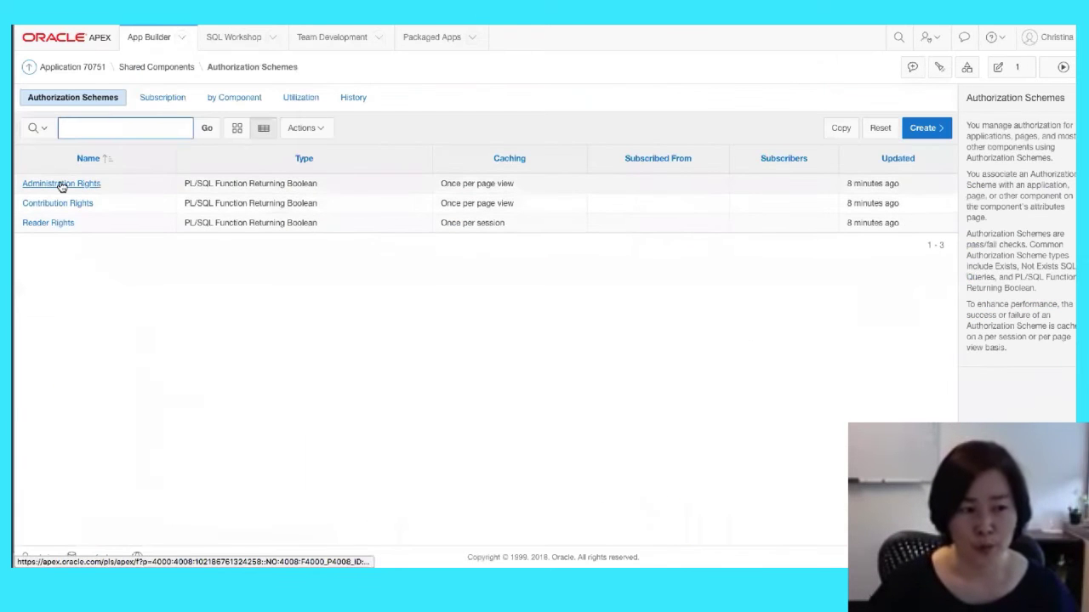
{"action": "left_click", "coordinate": [60, 184]}
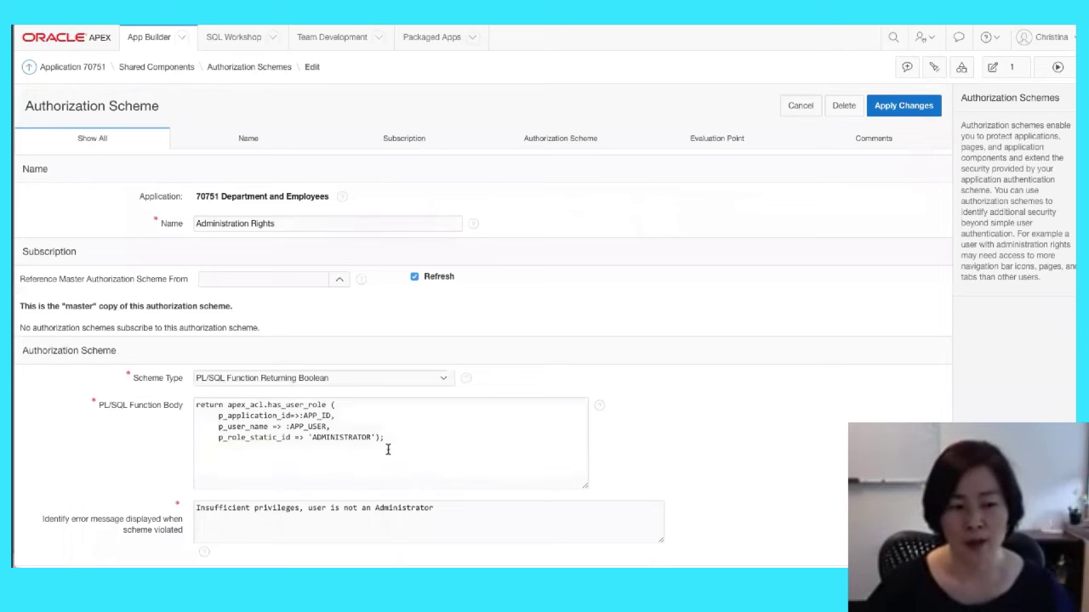
{"action": "left_click_drag", "start_coordinate": [386, 439], "coordinate": [192, 397]}
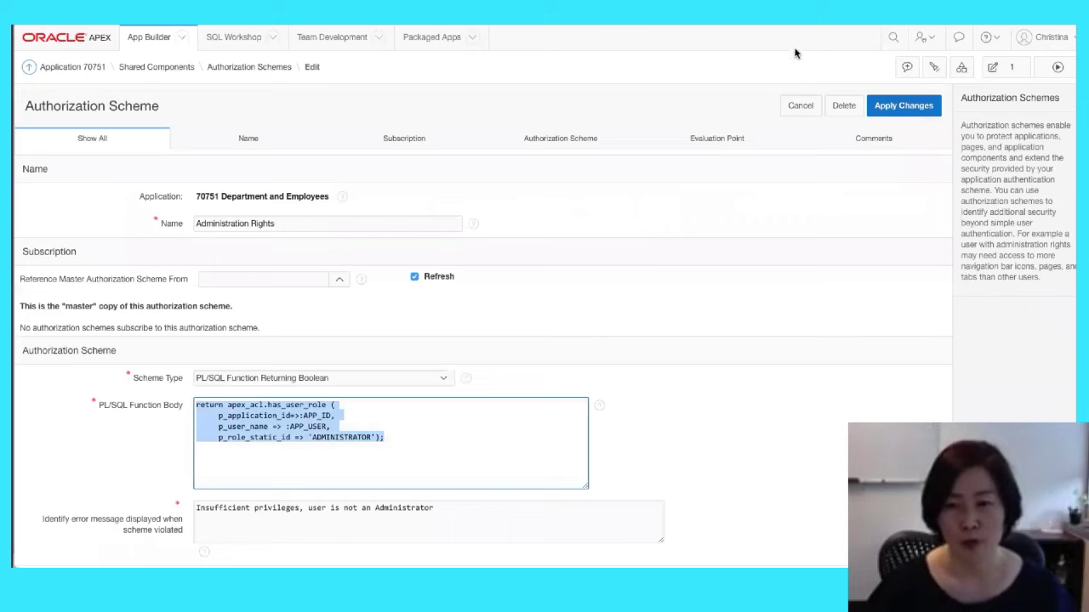
{"action": "left_click", "coordinate": [798, 109]}
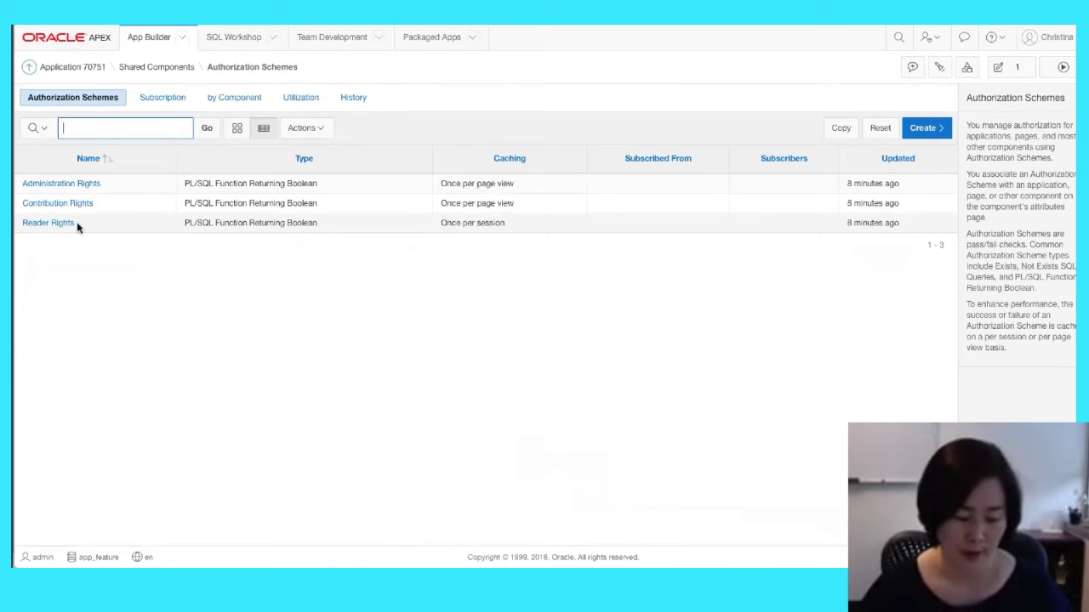
Return through Shared Components to the Application Access Control page
{"action": "left_click", "coordinate": [153, 68]}
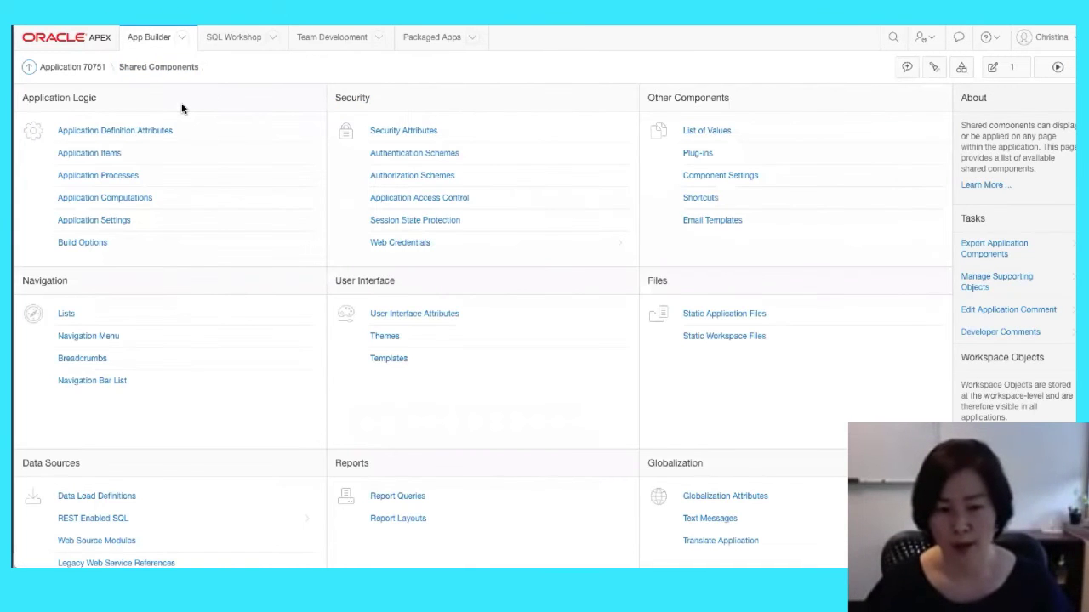
{"action": "left_click", "coordinate": [471, 205]}
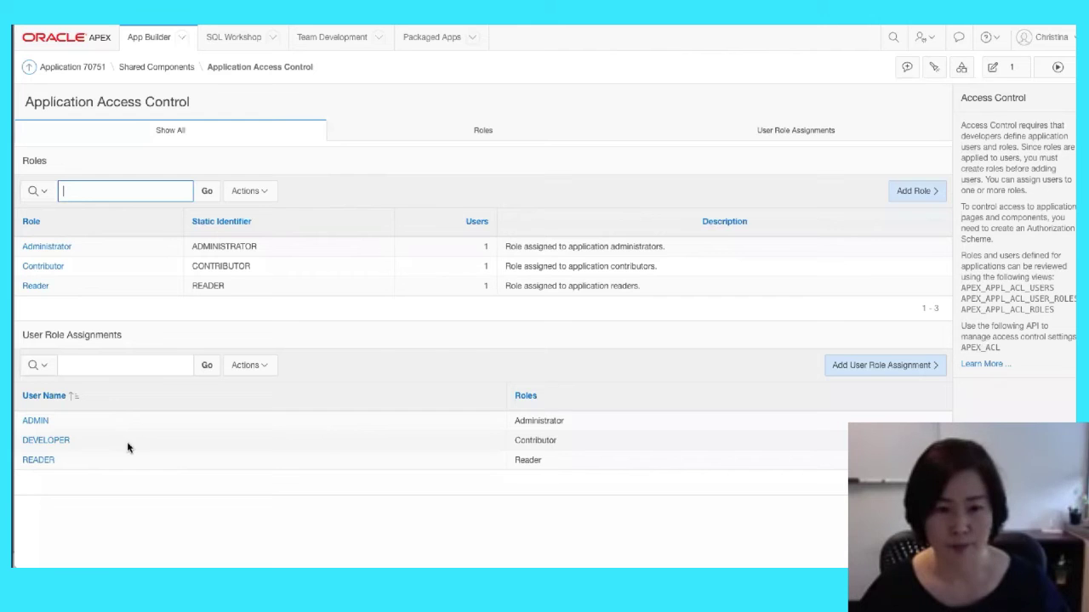
Present the slide on the APEX_ACL API and three ACL views, then return to APEX
{"action": "key", "text": "super+Tab"}
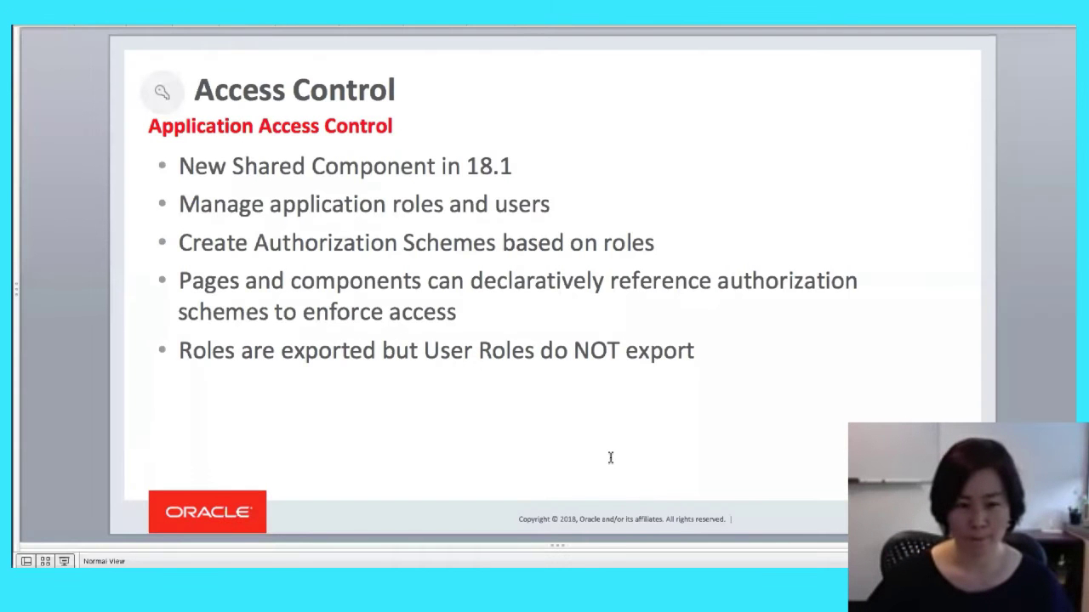
{"action": "key", "text": "Page_Down"}
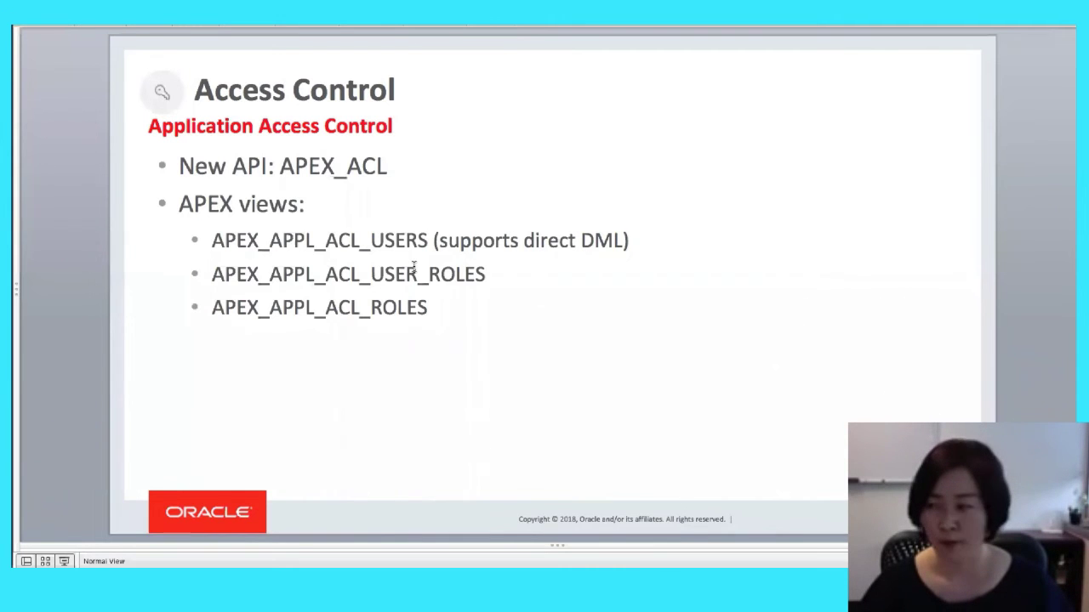
{"action": "key", "text": "super+Tab"}
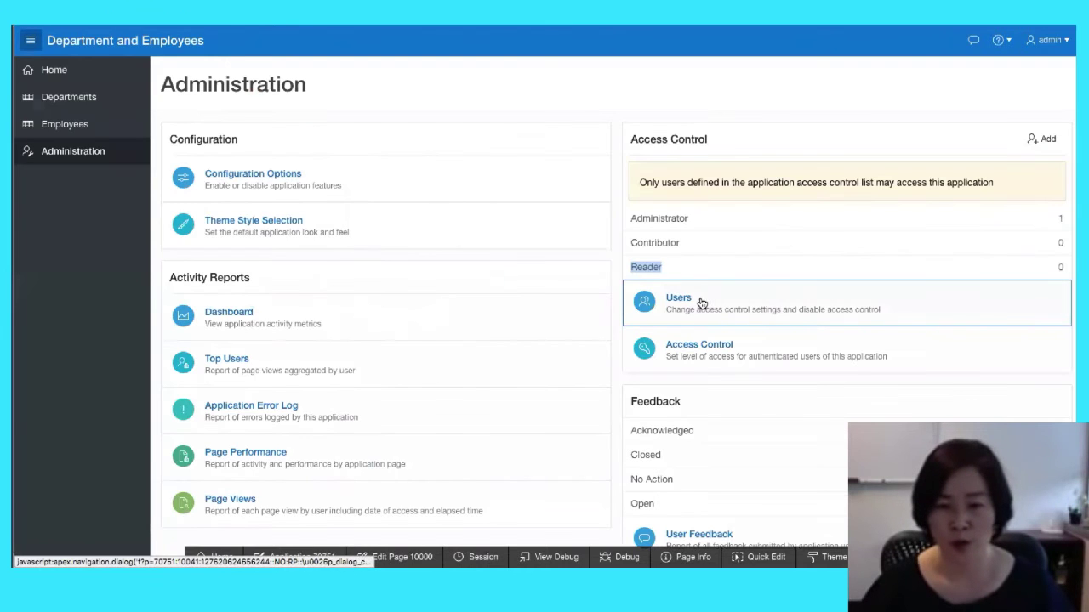
On page 10042 Manage User Access, confirm the Save process does Automatic Row Processing on APPL_ACL_USERS
{"action": "left_click", "coordinate": [701, 304]}
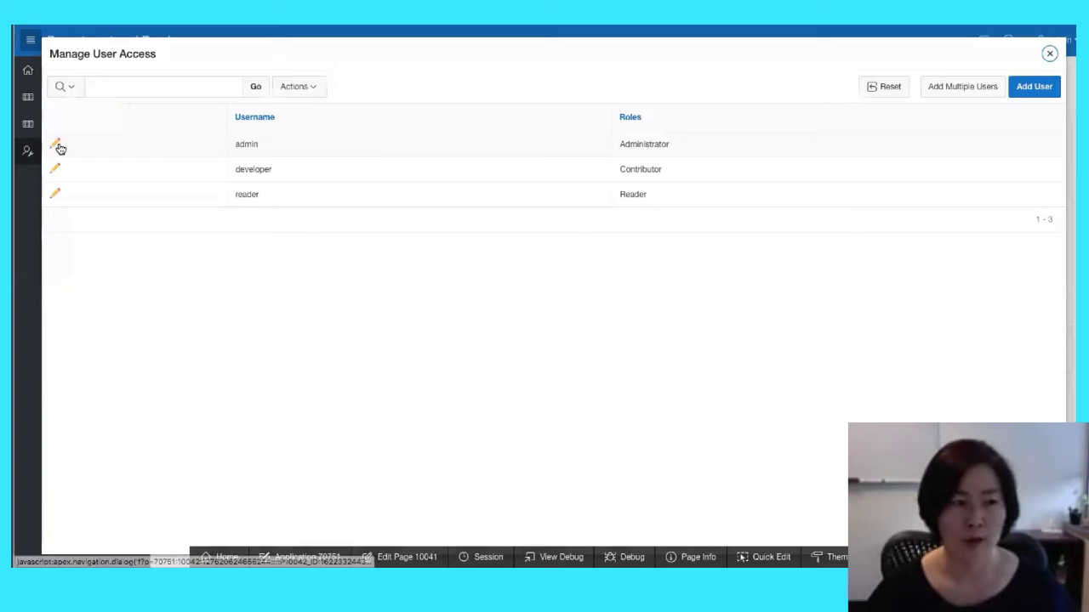
{"action": "left_click", "coordinate": [58, 146]}
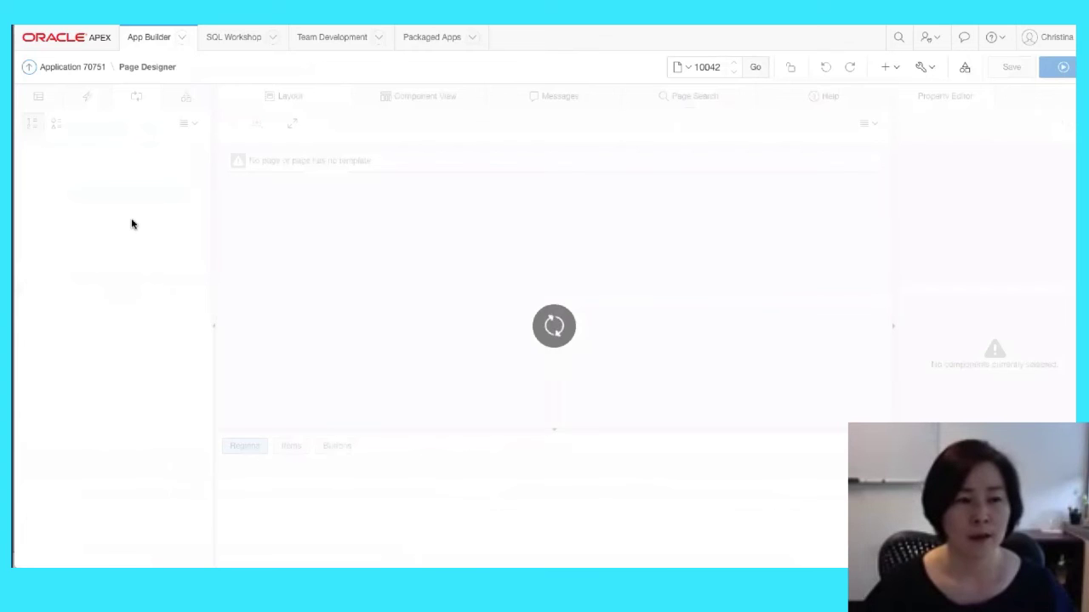
{"action": "left_click", "coordinate": [92, 224]}
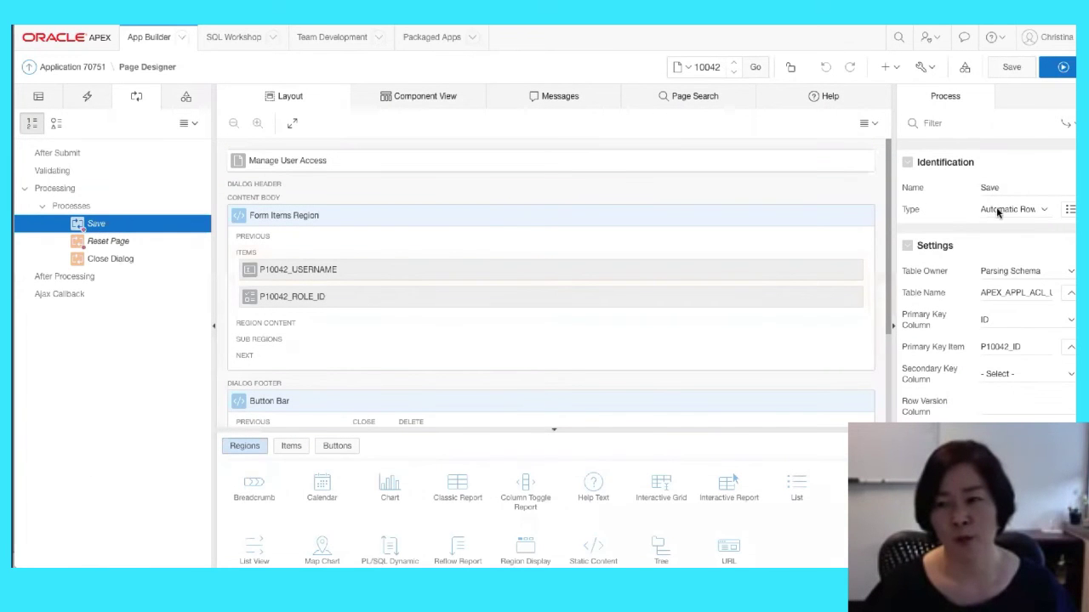
{"action": "left_click", "coordinate": [996, 208]}
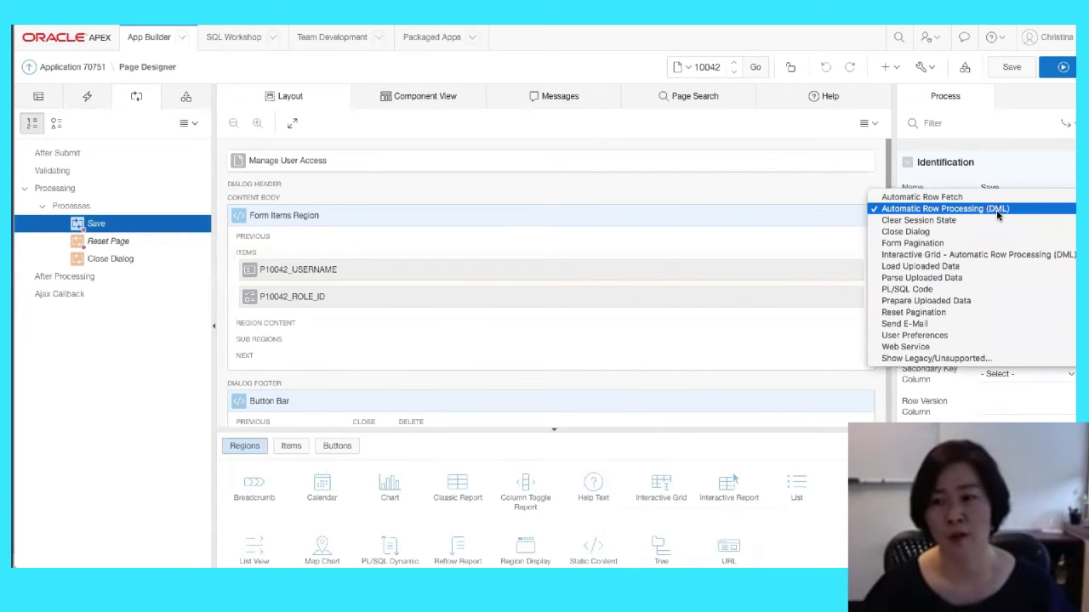
{"action": "left_click", "coordinate": [998, 211]}
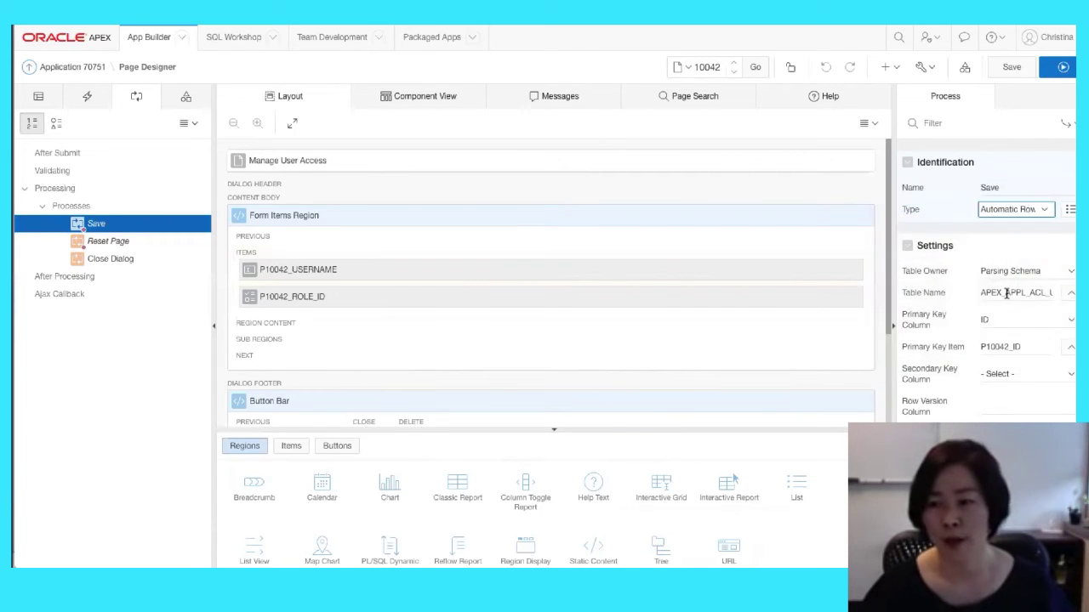
{"action": "left_click_drag", "start_coordinate": [981, 293], "coordinate": [1054, 294]}
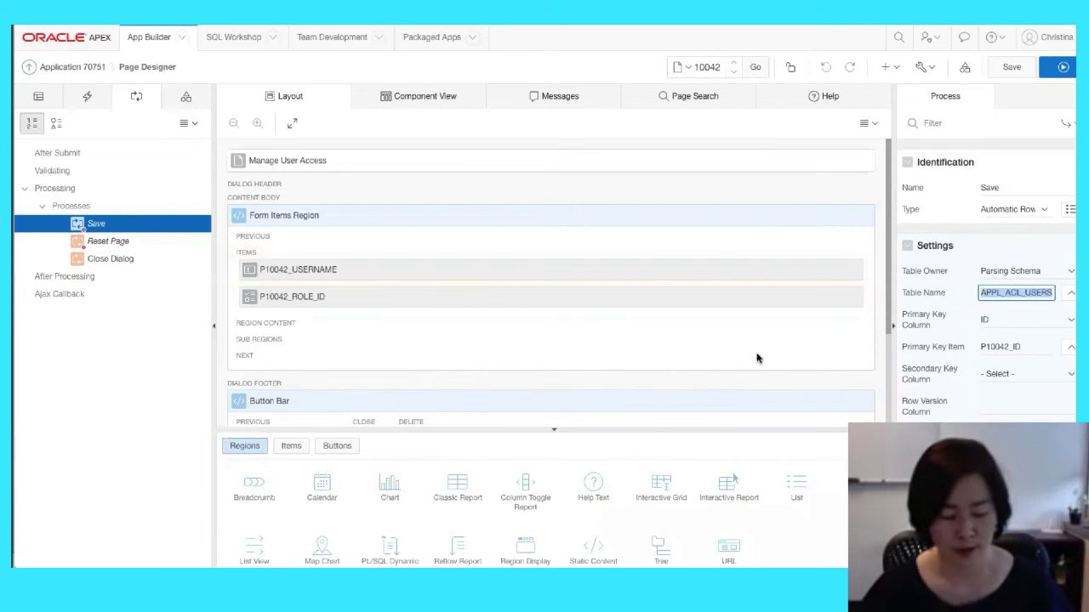
Present the 'Application Settings — No Configuration Table' slide, then return to Page Designer
{"action": "key", "text": "alt+Tab"}
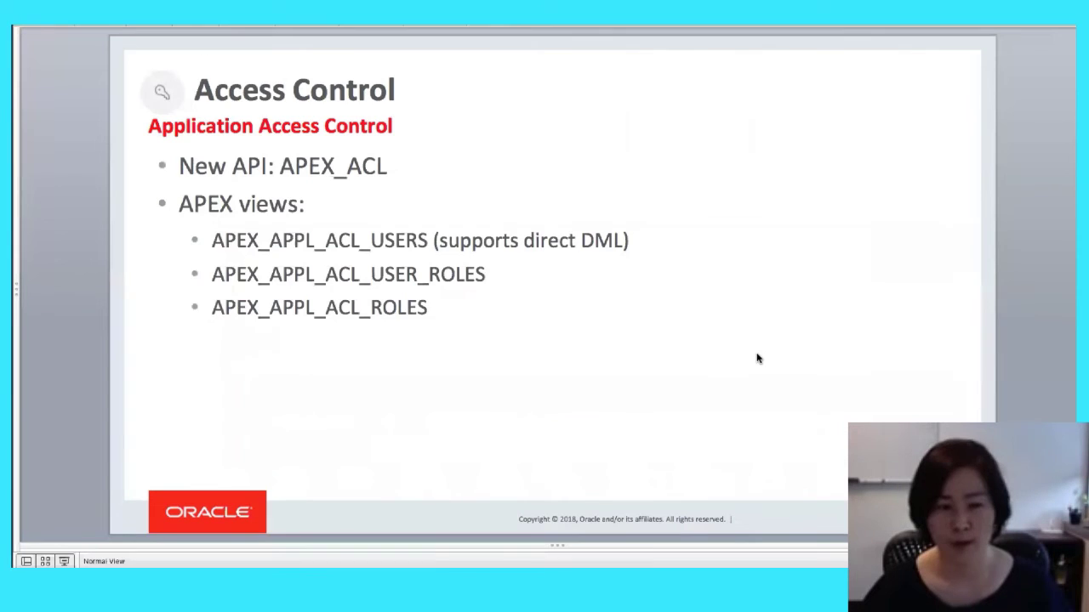
{"action": "key", "text": "Down"}
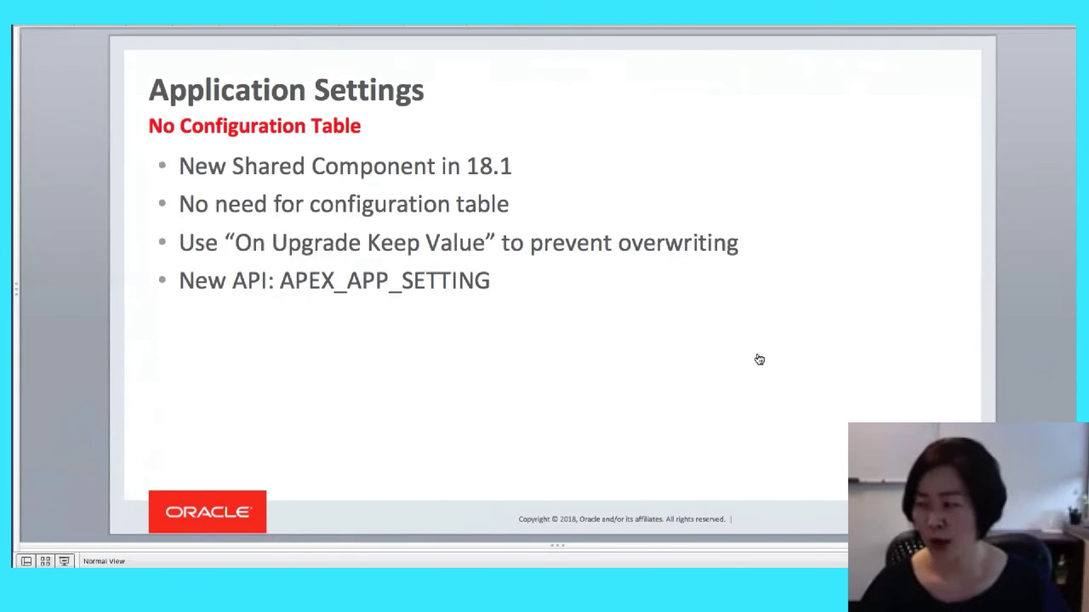
{"action": "key", "text": "super+Tab"}
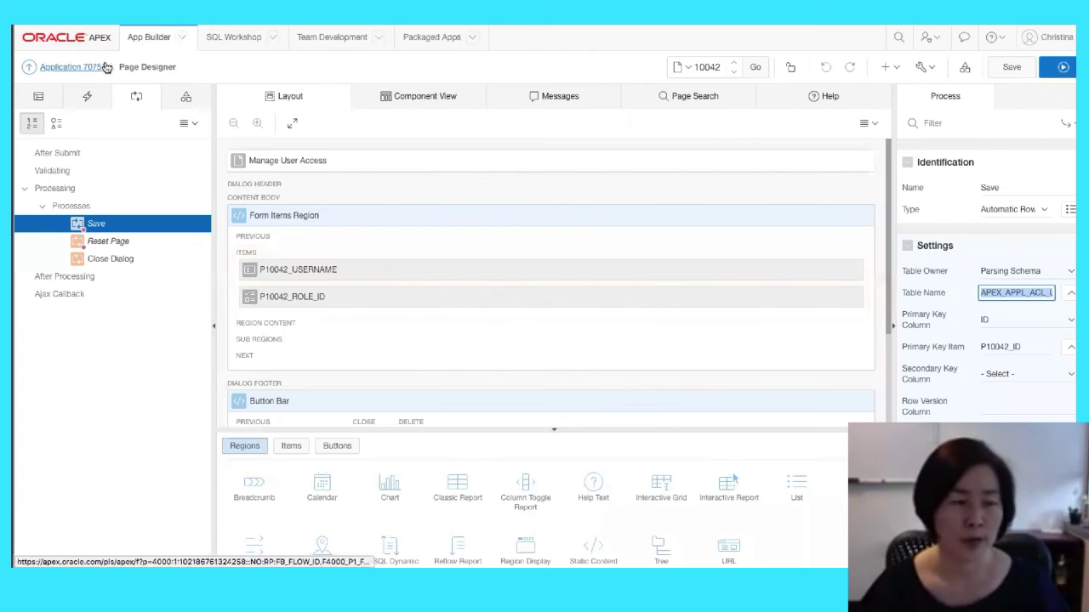
From Application 70751, open the ACCESS_CONTROL_SCOPE application setting, showing value ACL_ONLY
{"action": "left_click", "coordinate": [75, 69]}
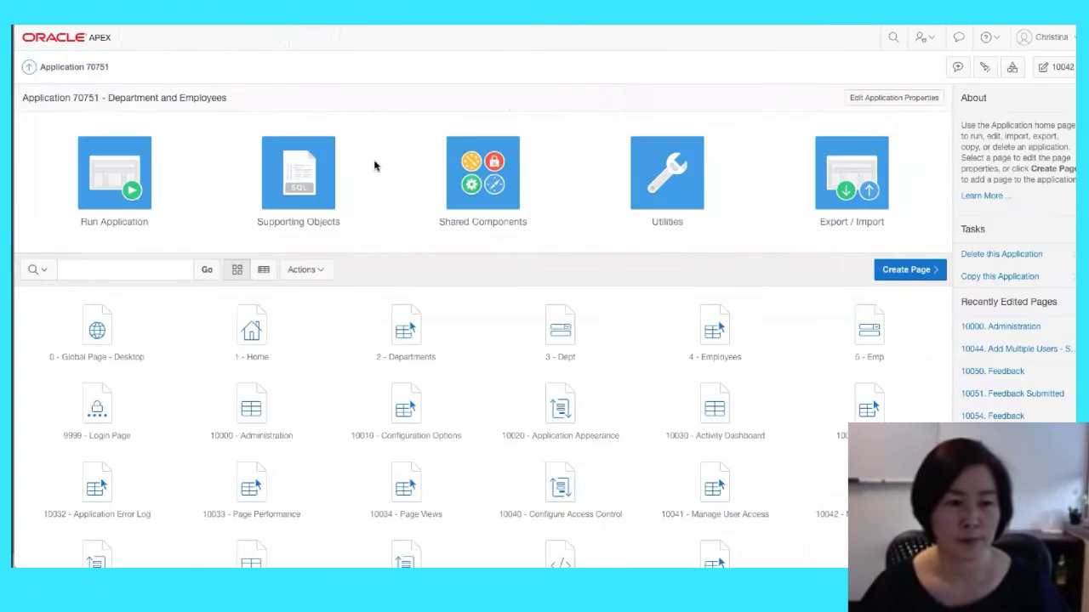
{"action": "left_click", "coordinate": [472, 189]}
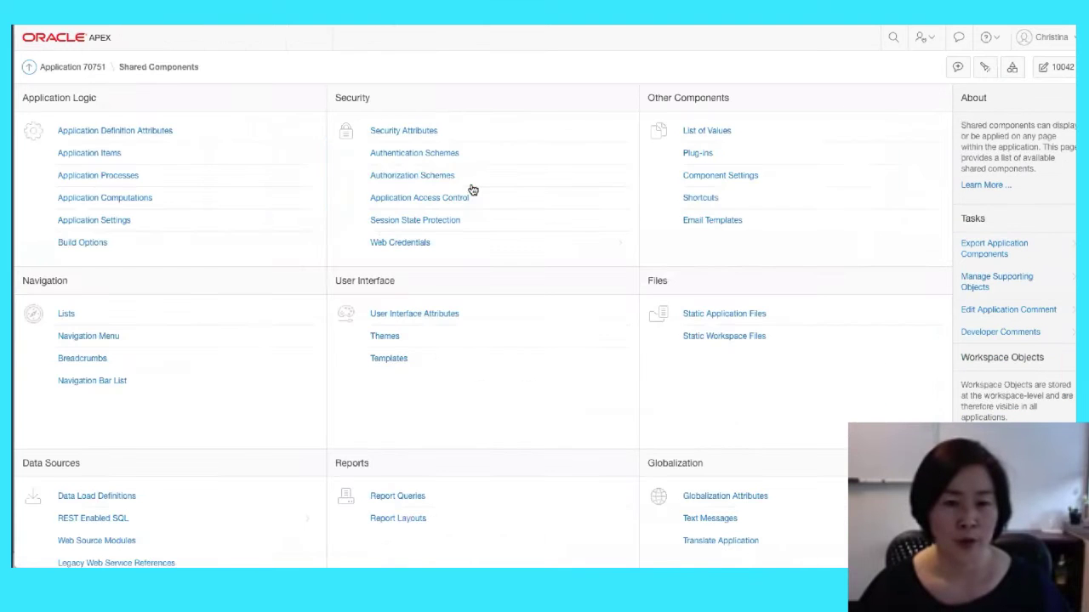
{"action": "left_click", "coordinate": [114, 223]}
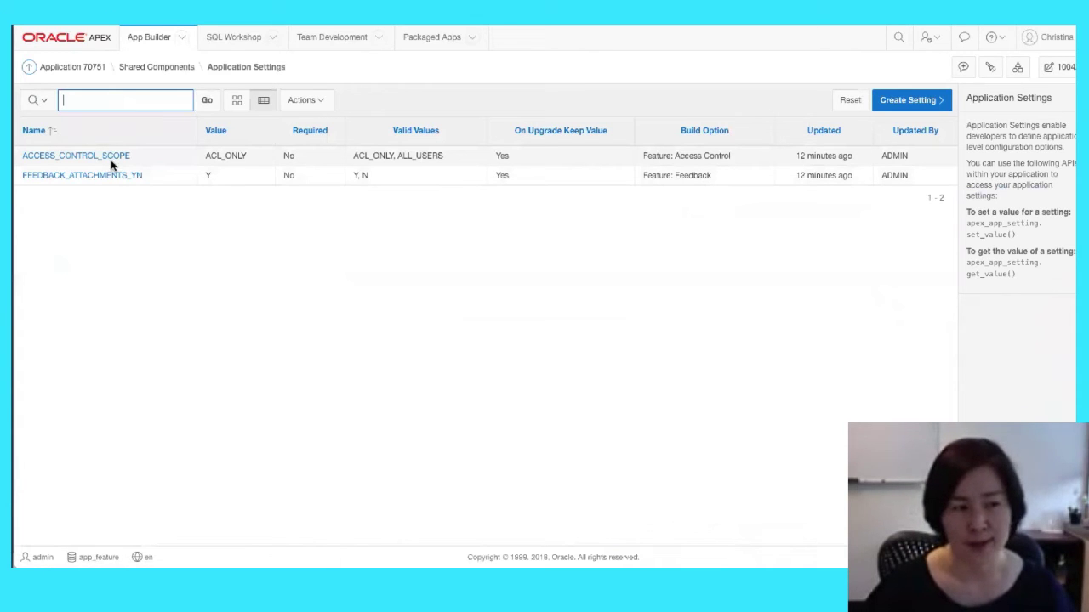
{"action": "left_click", "coordinate": [111, 157]}
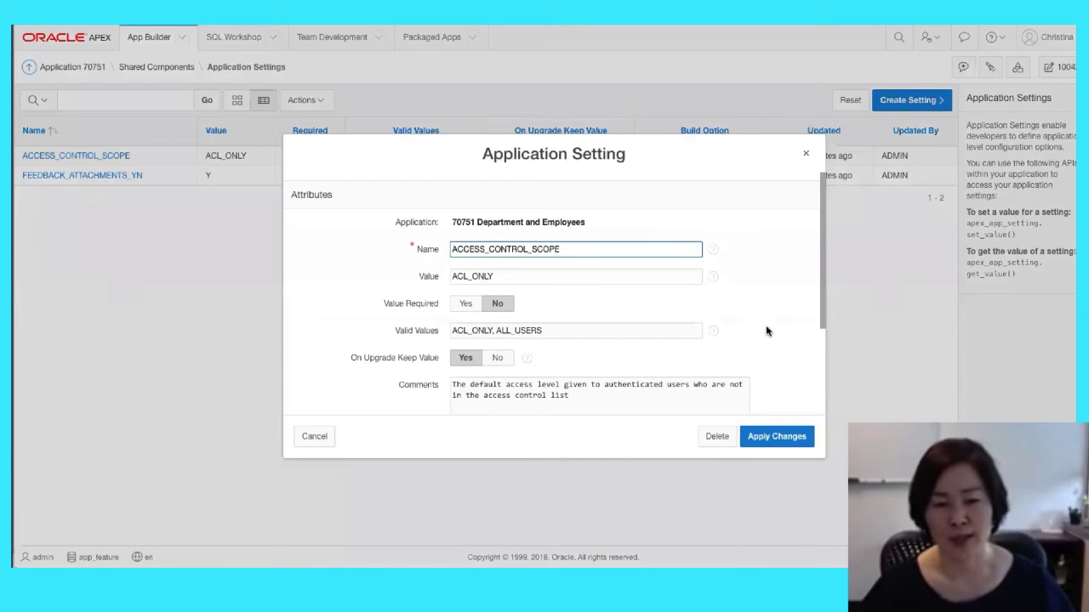
Highlight the On Upgrade Keep Value option, then close ACCESS_CONTROL_SCOPE unchanged
{"action": "scroll", "coordinate": [765, 331], "scroll_direction": "down", "scroll_amount": 1}
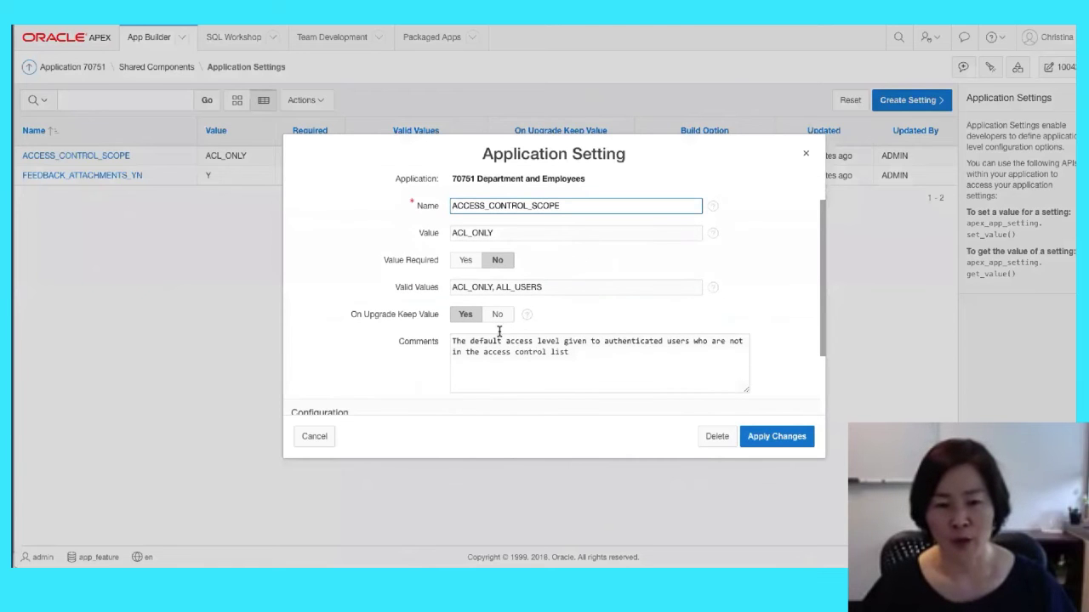
{"action": "left_click_drag", "start_coordinate": [351, 314], "coordinate": [415, 318]}
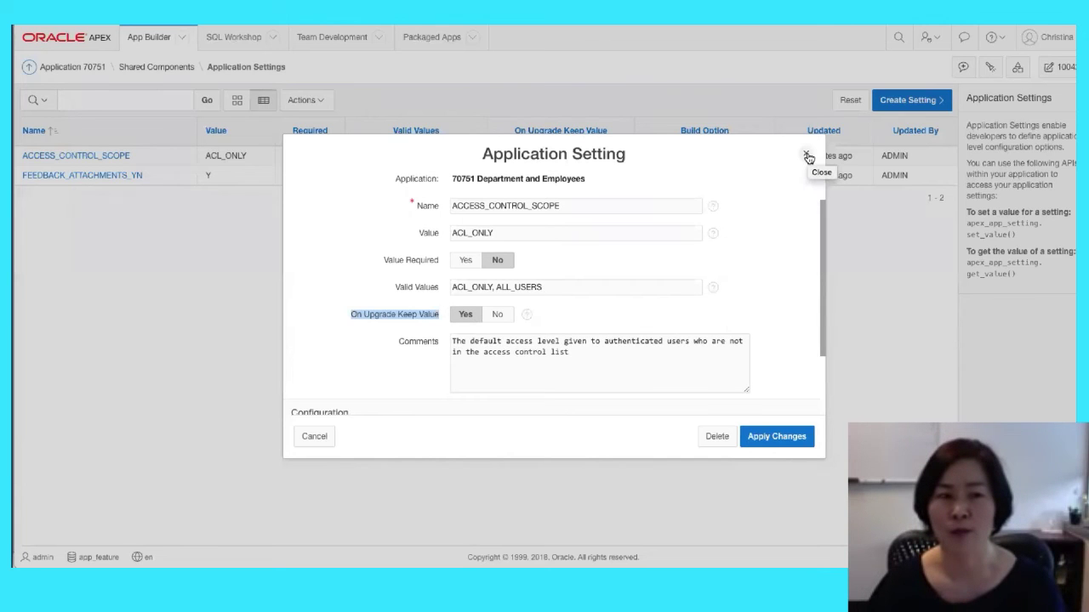
{"action": "left_click", "coordinate": [807, 157]}
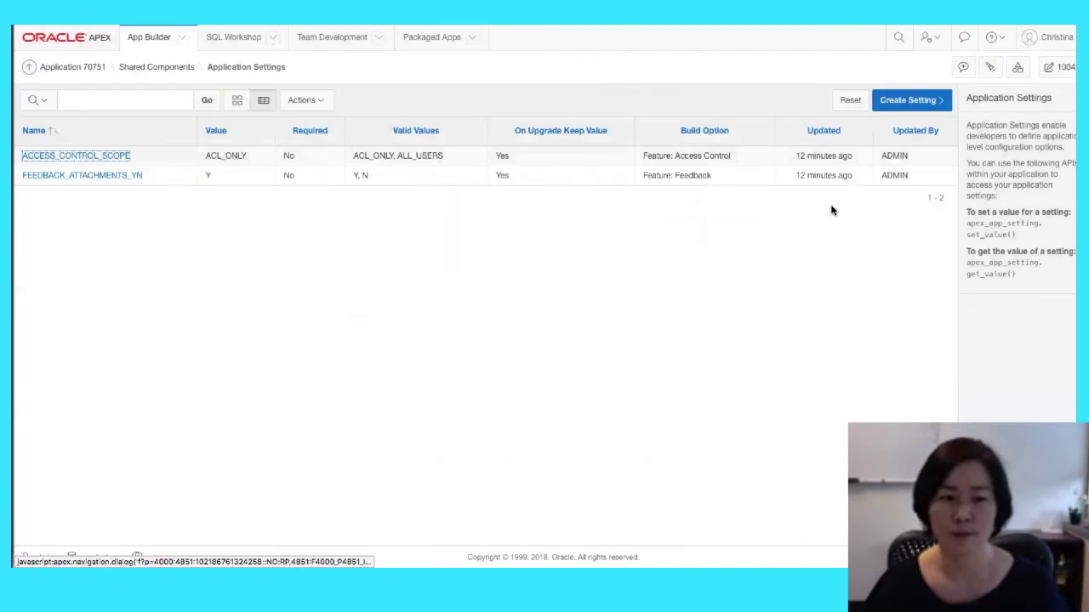
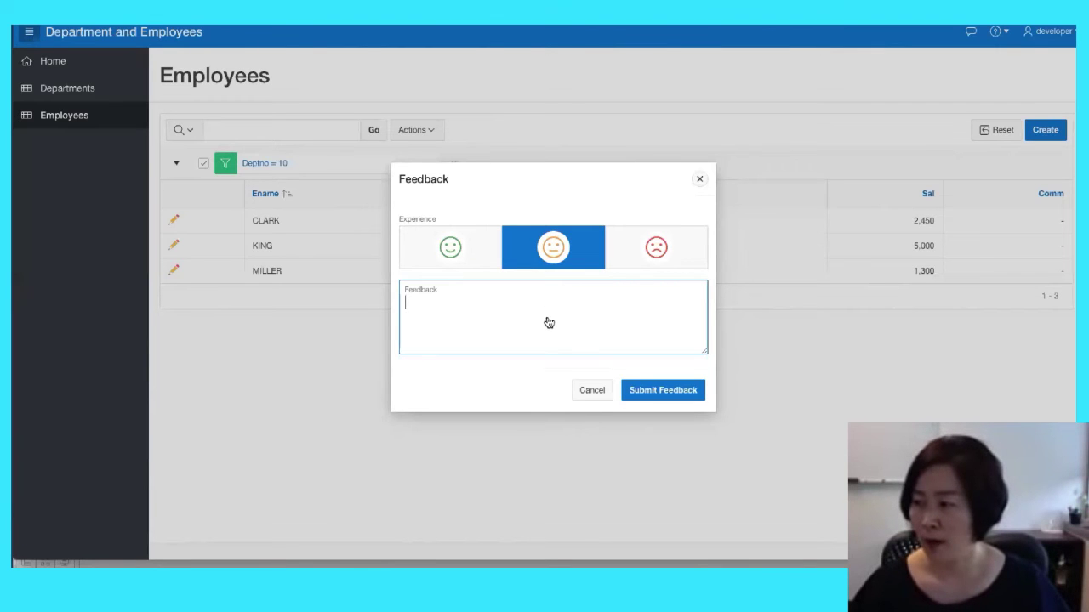
Present the Feedback slides through the Attach File slide, then return to the app's Feedback dialog
{"action": "key", "text": "super+Tab"}
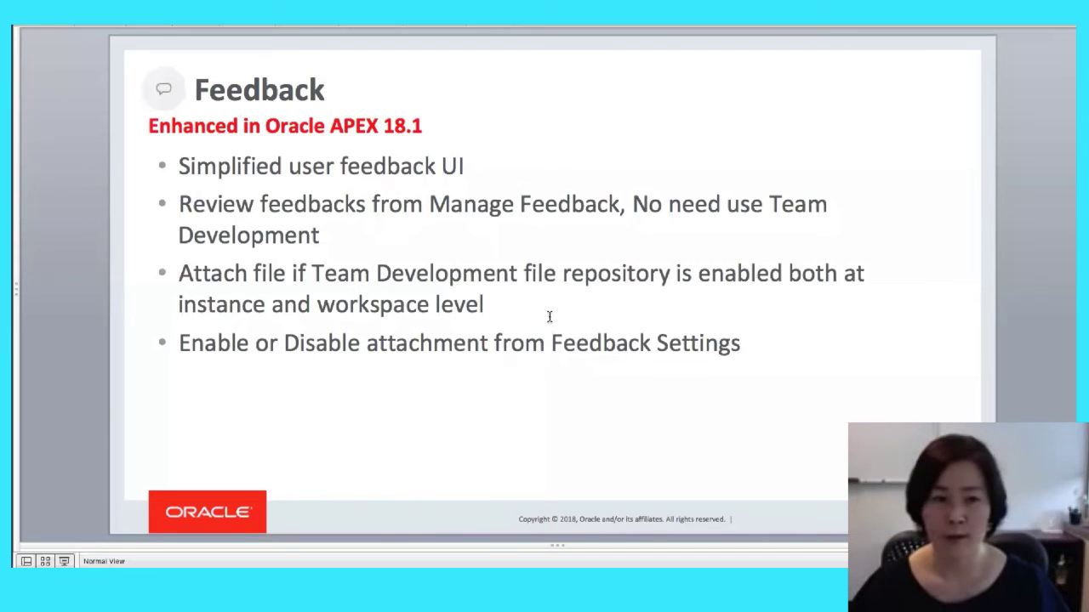
{"action": "key", "text": "Page_Down"}
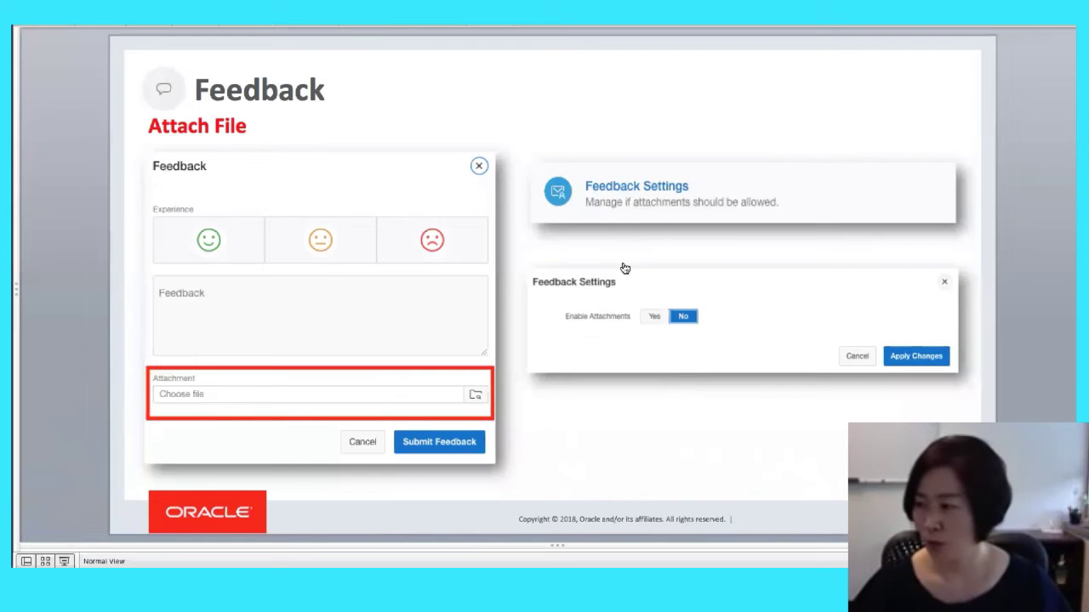
{"action": "key", "text": "super+Tab"}
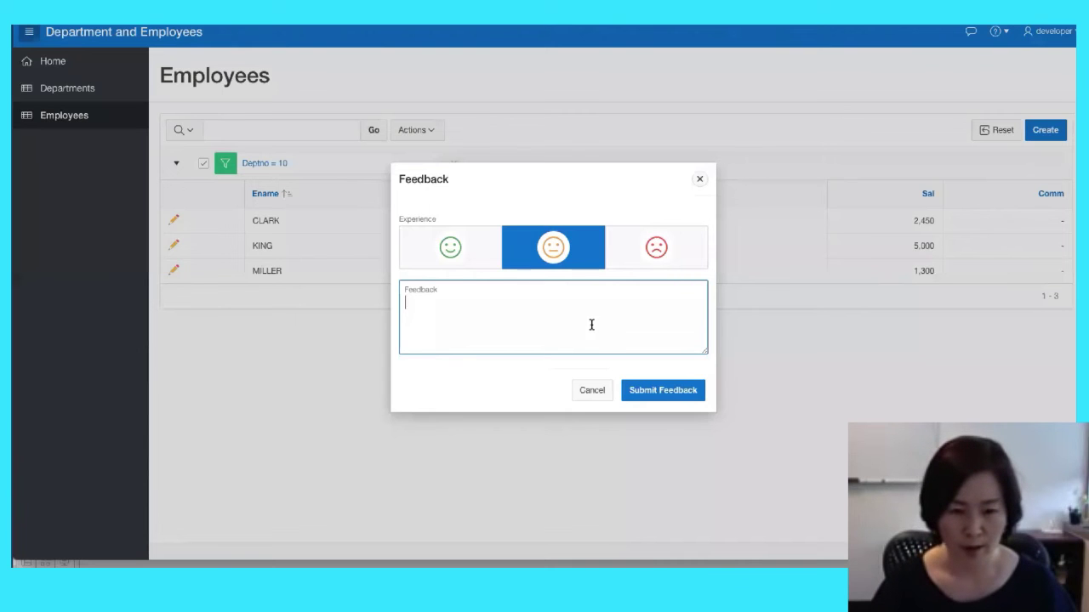
Submit the feedback 'Please change app color to red!' with the neutral rating
{"action": "type", "text": "Please change"}
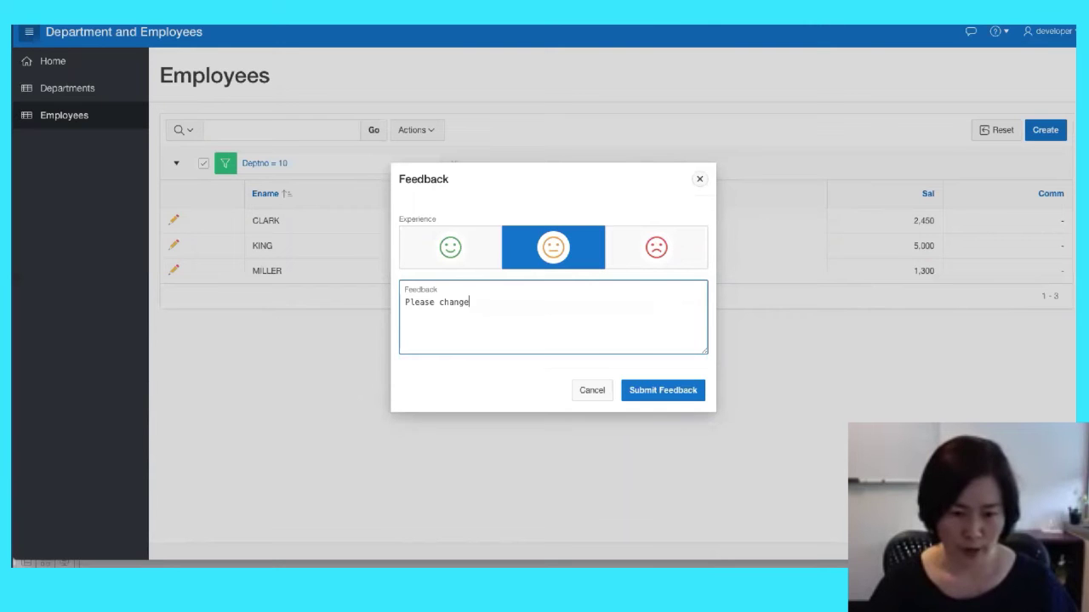
{"action": "type", "text": " app color to red!"}
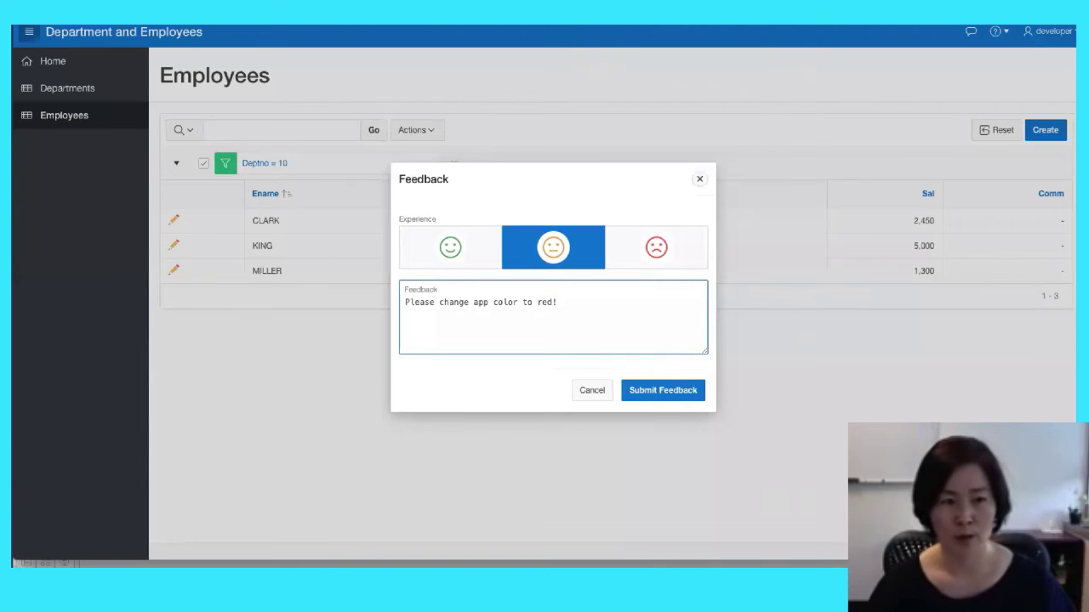
{"action": "left_click", "coordinate": [648, 394]}
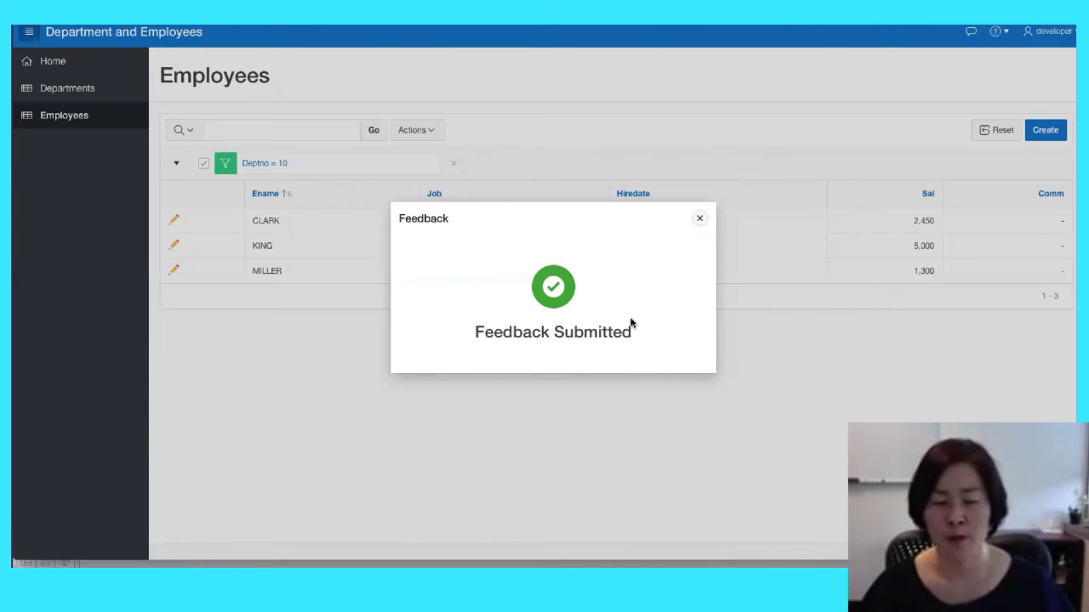
Close the feedback confirmation and user access dialogs to return to Administration
{"action": "left_click", "coordinate": [700, 218]}
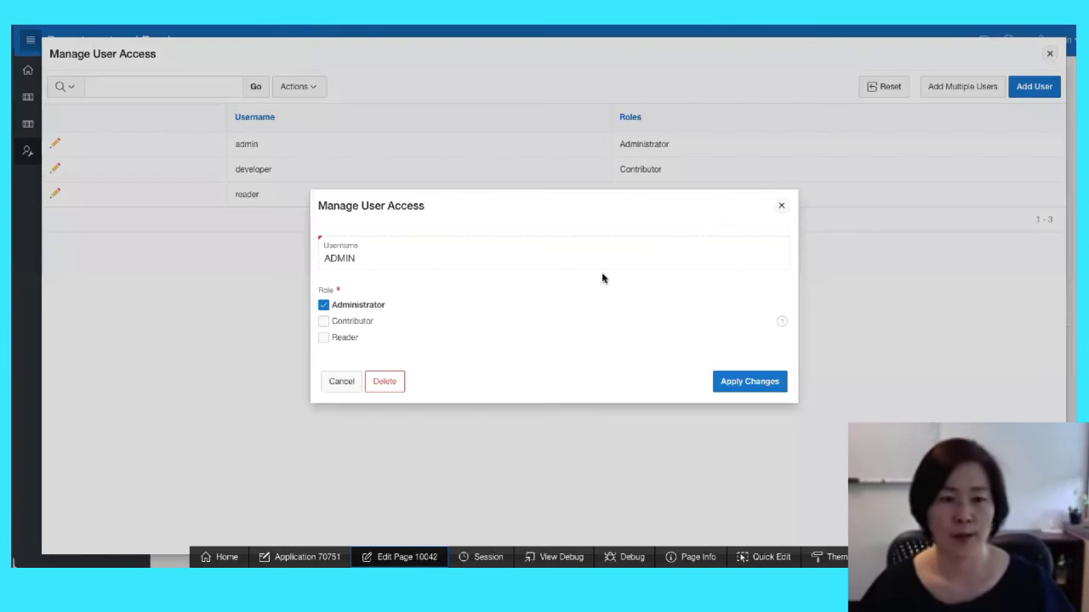
{"action": "left_click", "coordinate": [782, 205]}
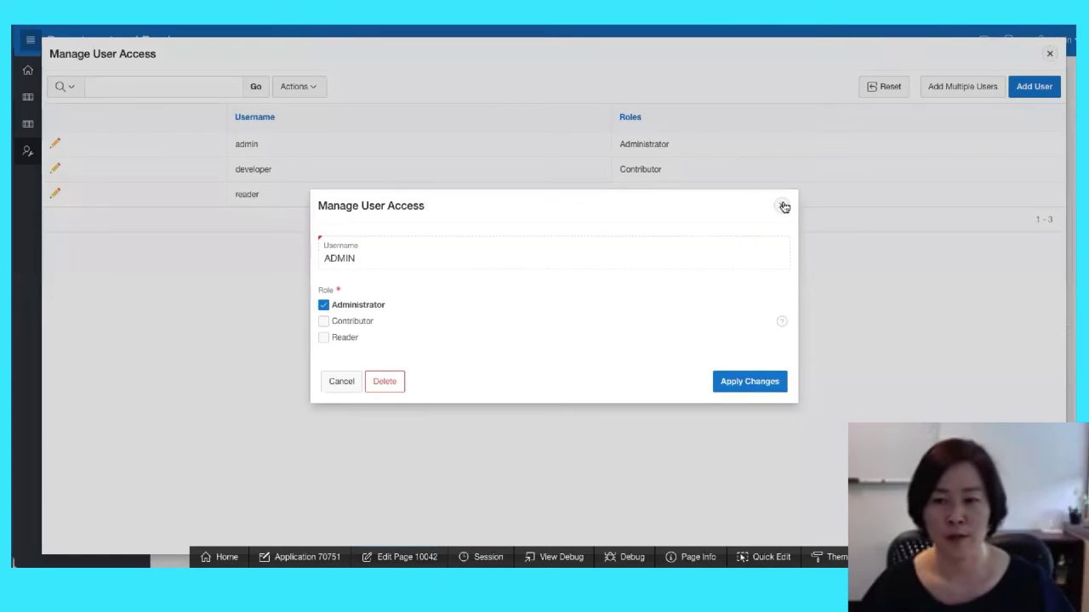
{"action": "left_click", "coordinate": [1051, 56]}
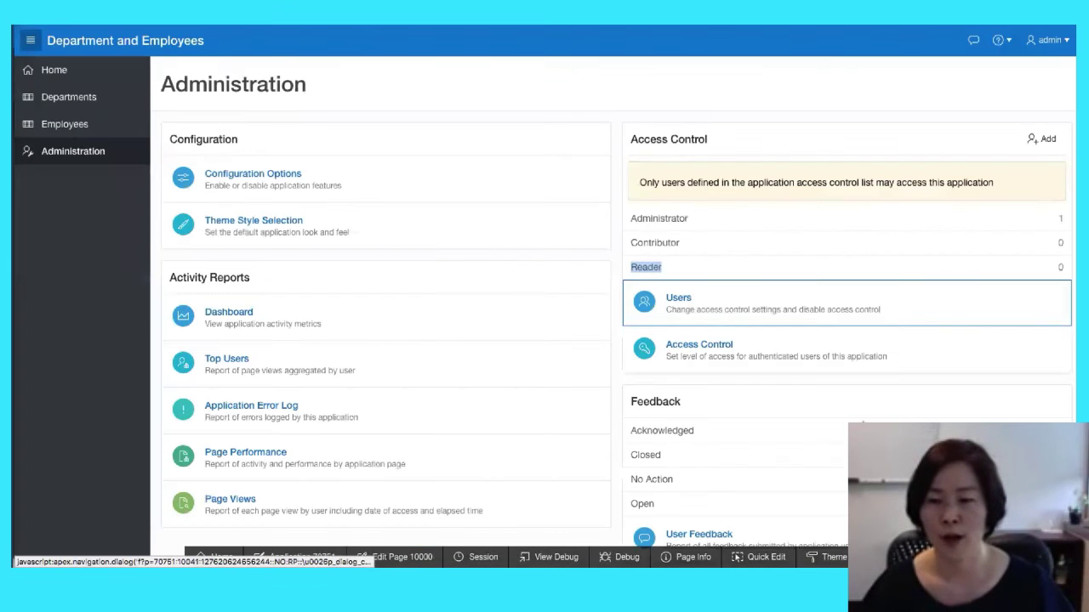
Review the 'Please change app color to red!' entry, status No Action, in the User Feedback report
{"action": "scroll", "coordinate": [912, 289], "scroll_direction": "down", "scroll_amount": 1}
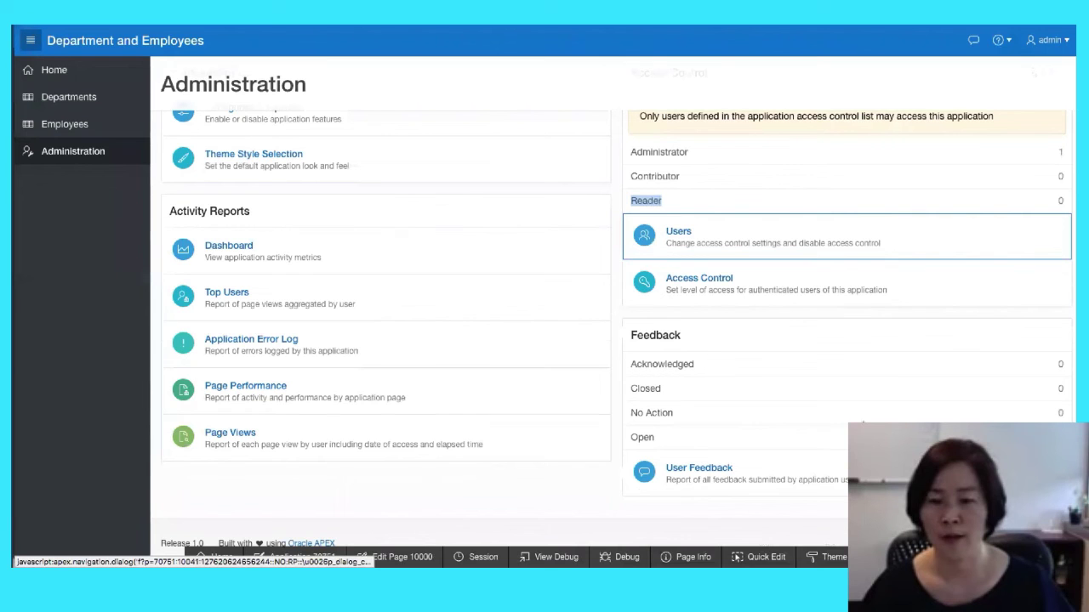
{"action": "left_click", "coordinate": [679, 474]}
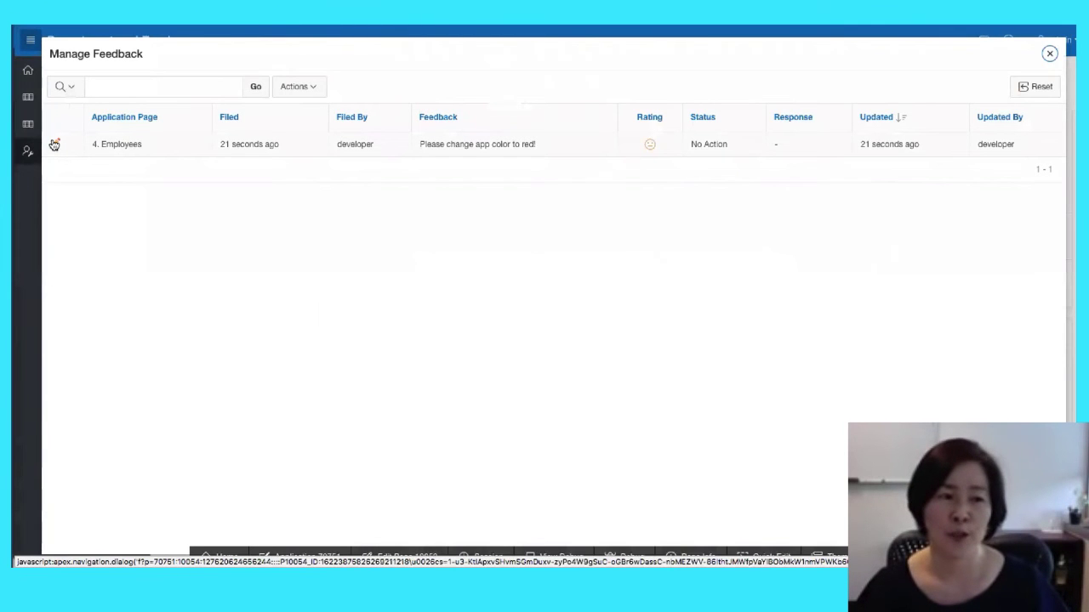
{"action": "left_click", "coordinate": [53, 145]}
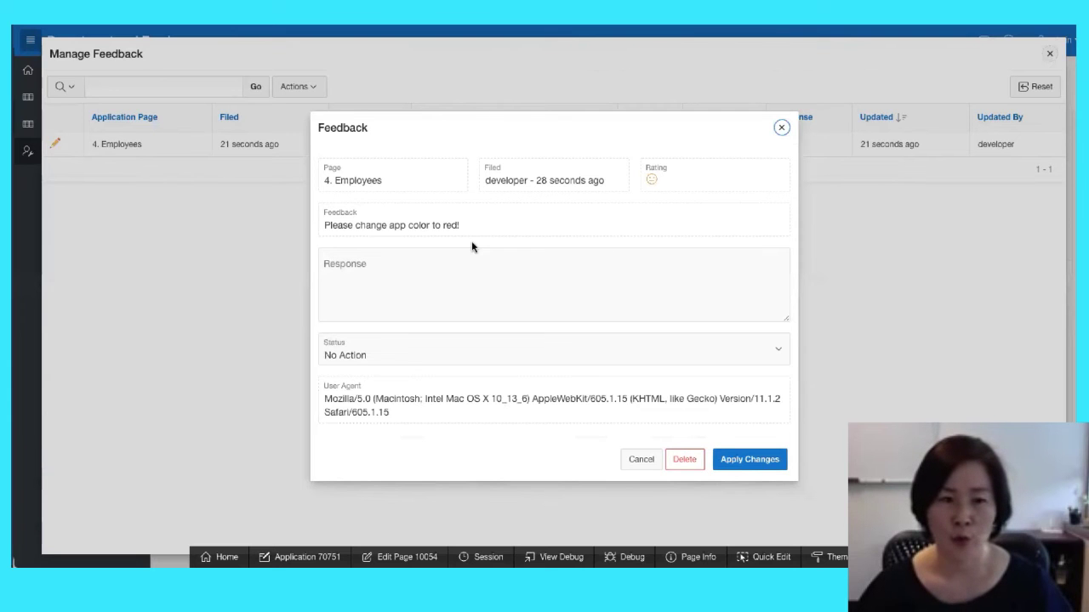
{"action": "left_click", "coordinate": [780, 129]}
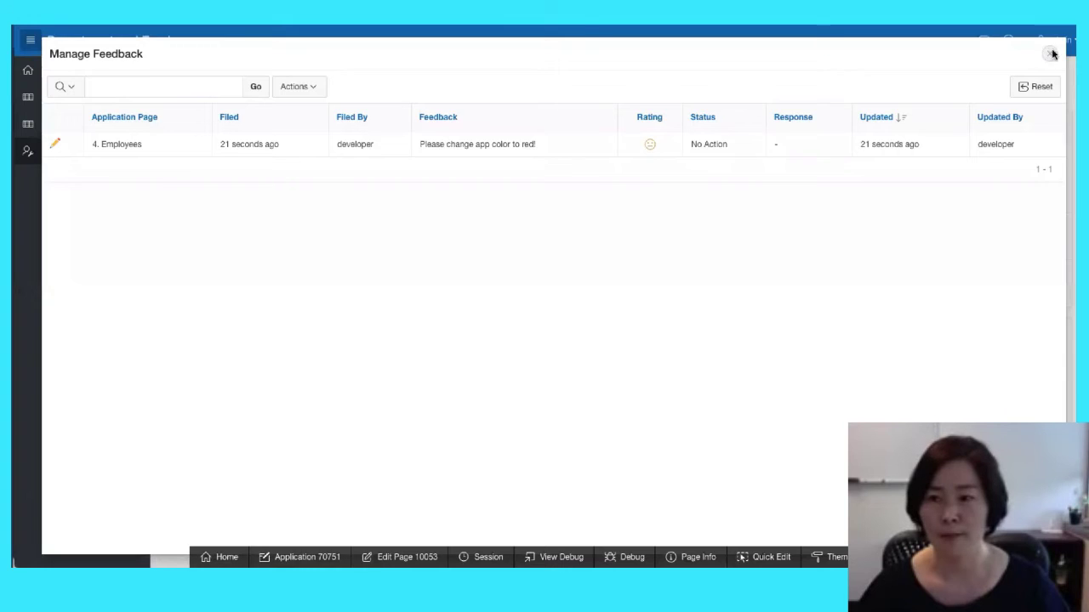
{"action": "left_click", "coordinate": [1049, 54]}
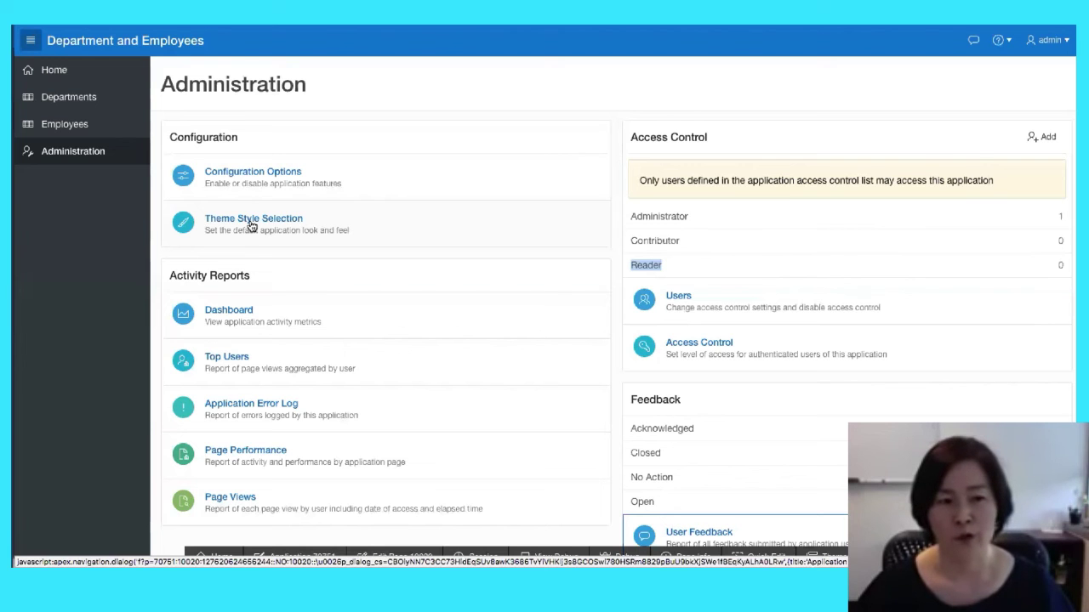
Change the app's Desktop Theme Style to Vita - Red and apply the changes
{"action": "left_click", "coordinate": [252, 221]}
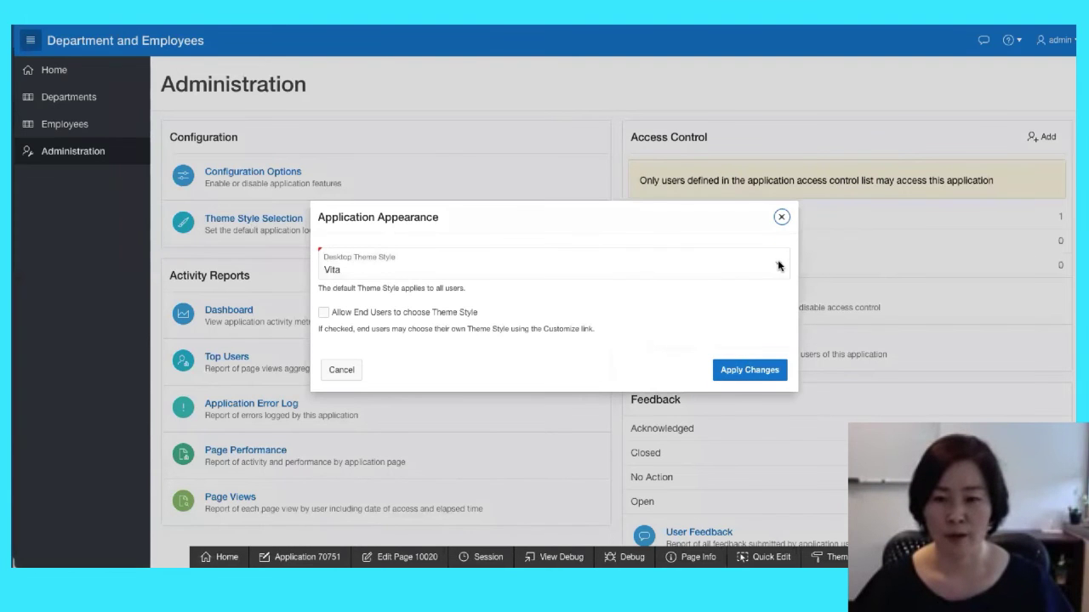
{"action": "left_click", "coordinate": [778, 266]}
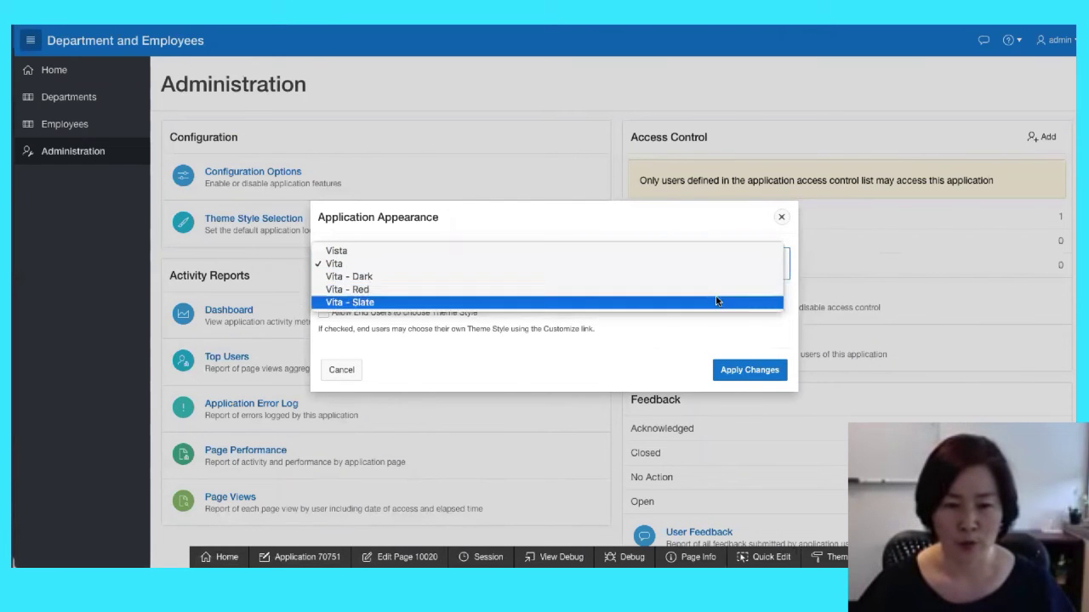
{"action": "left_click", "coordinate": [684, 291]}
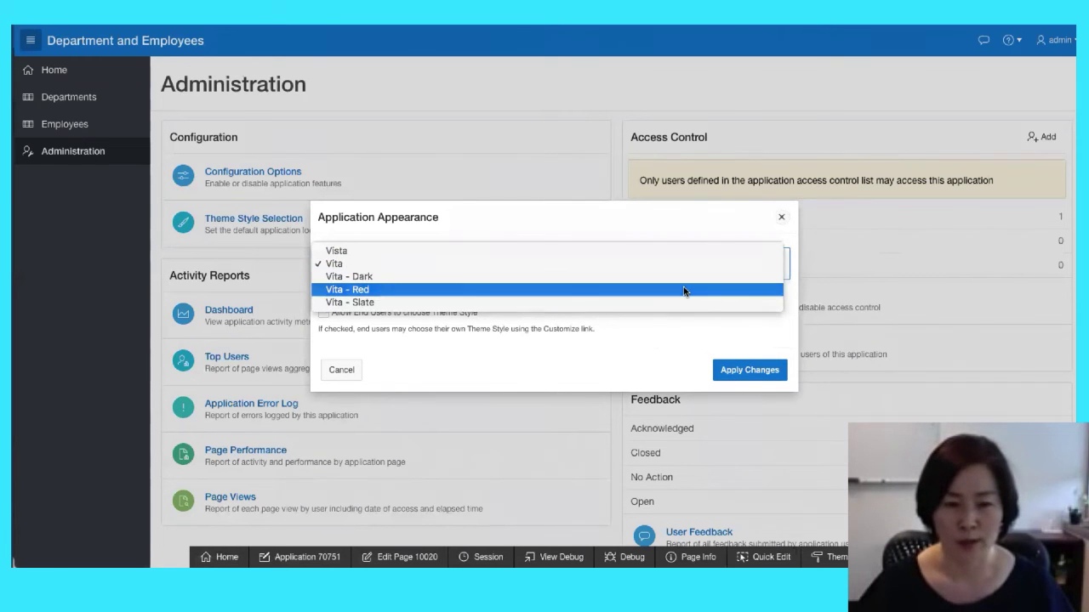
{"action": "left_click", "coordinate": [734, 372]}
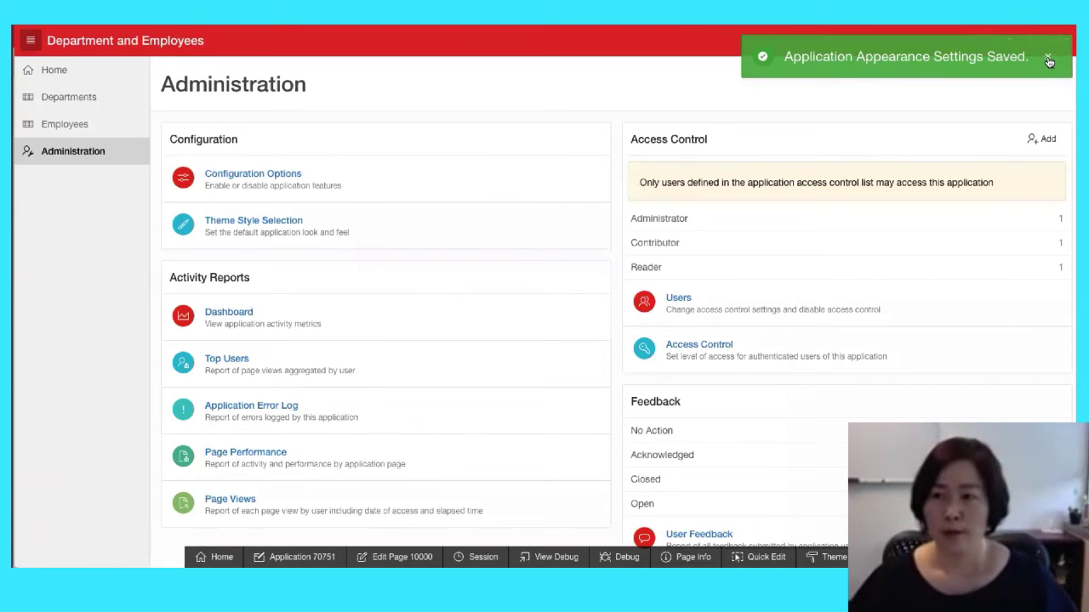
{"action": "left_click", "coordinate": [1045, 58]}
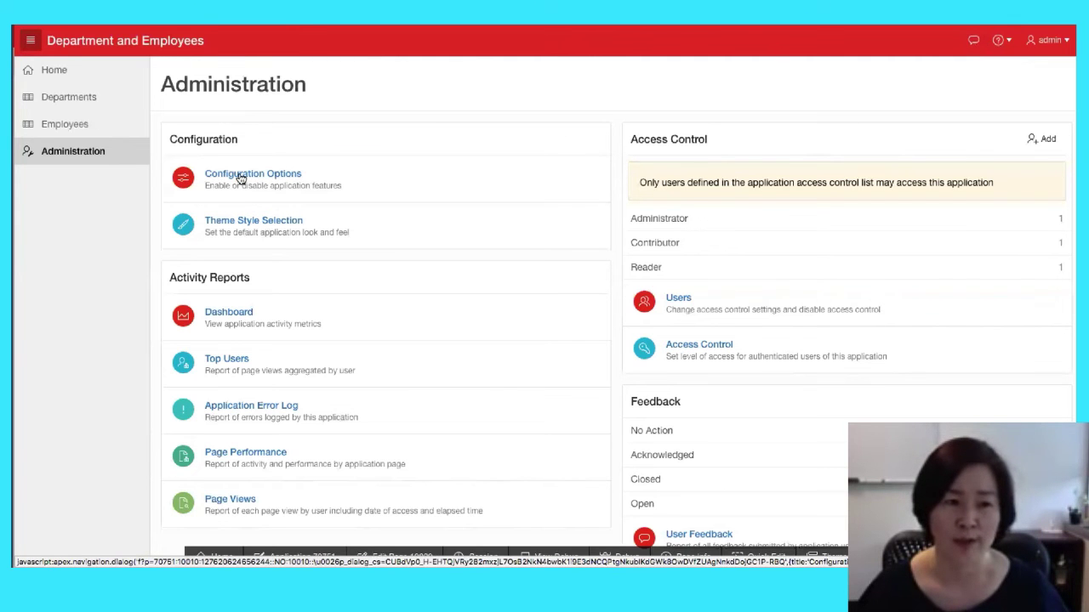
Set Feature: Feedback to Disabled in the application's Configuration Options
{"action": "left_click", "coordinate": [241, 179]}
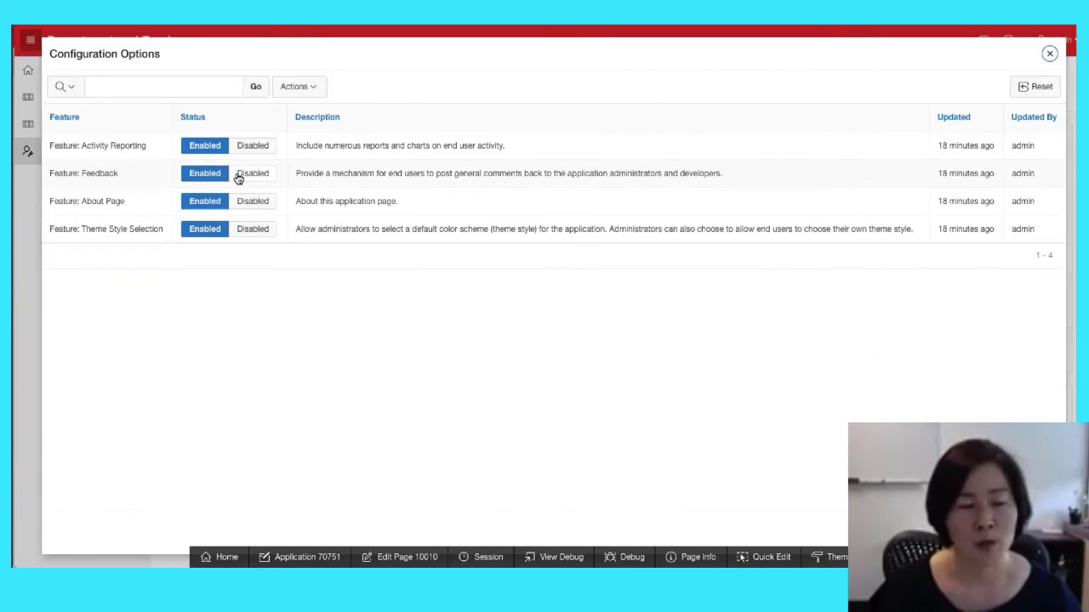
{"action": "left_click", "coordinate": [240, 175]}
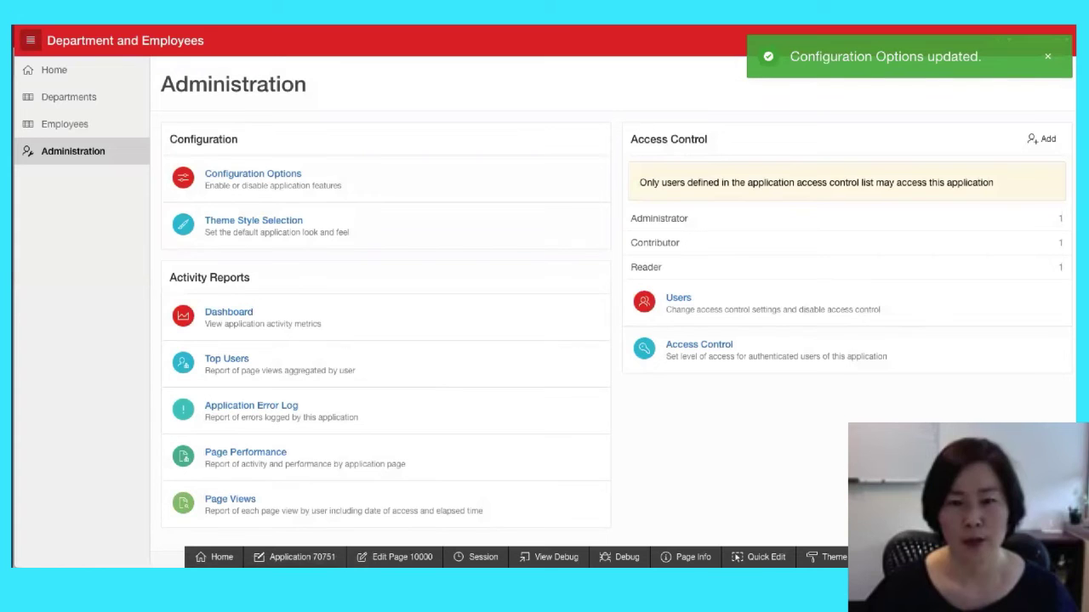
{"action": "left_click", "coordinate": [1048, 59]}
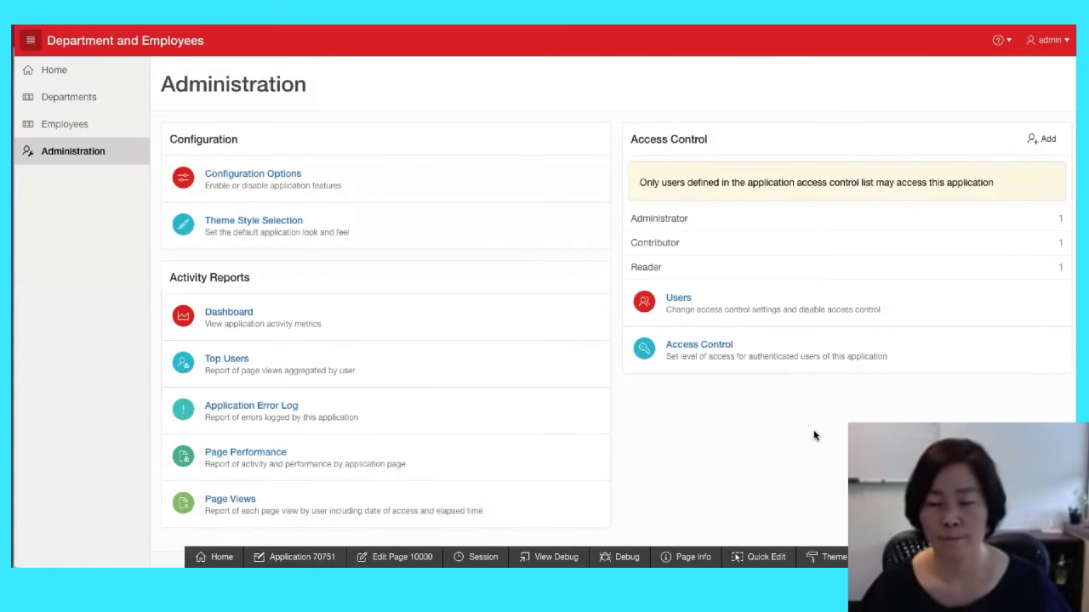
{"action": "scroll", "coordinate": [813, 432], "scroll_direction": "down", "scroll_amount": 1}
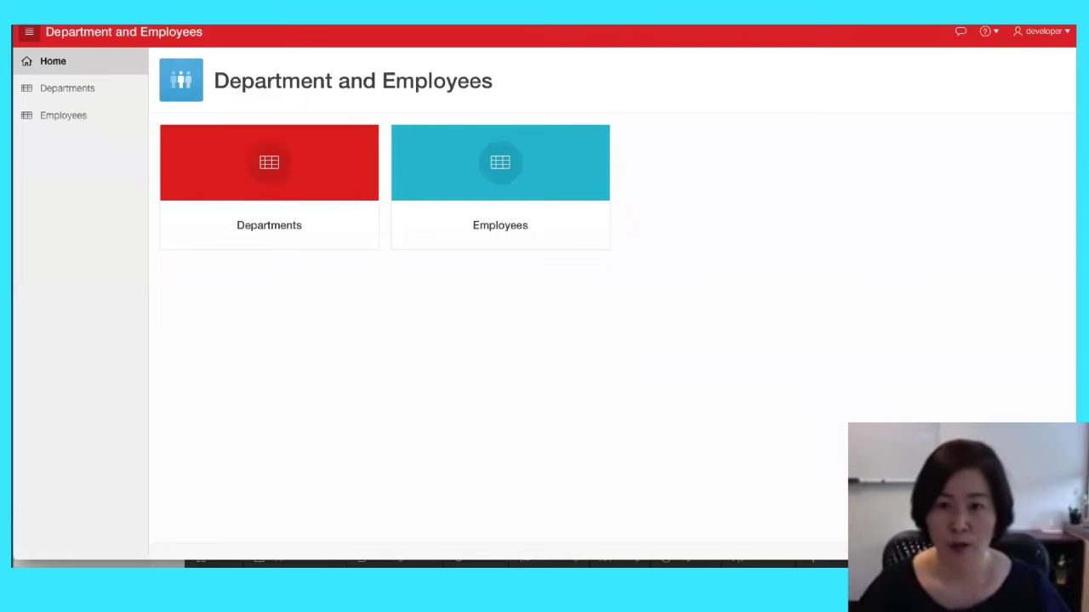
Reload the app to confirm the feedback option is gone from the header
{"action": "key", "text": "super+r"}
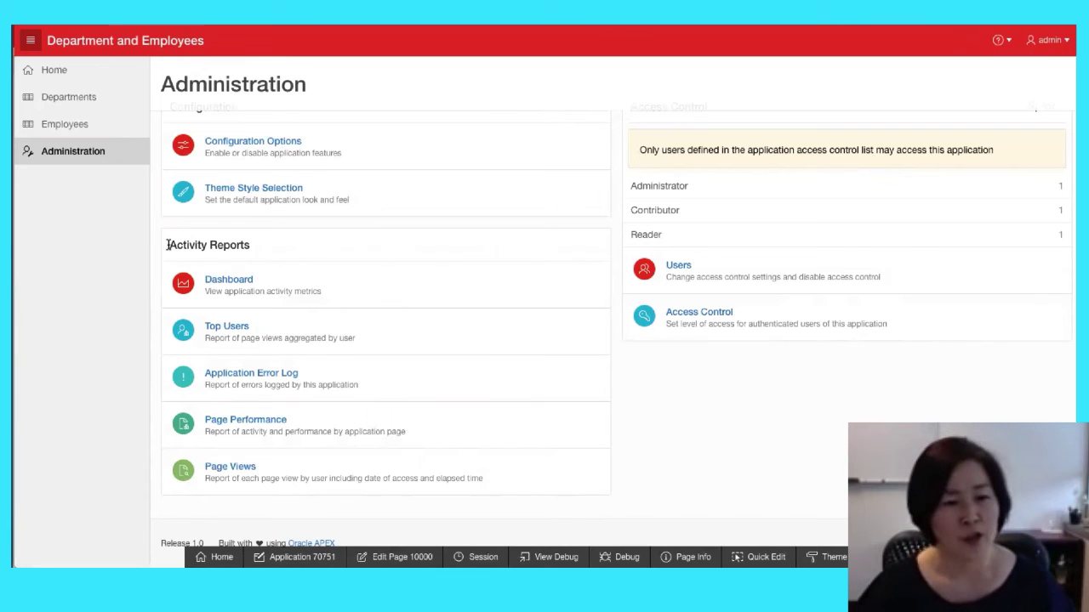
View the Top Users report for the last 1 hour as a donut chart, then close it
{"action": "left_click_drag", "start_coordinate": [169, 246], "coordinate": [260, 252]}
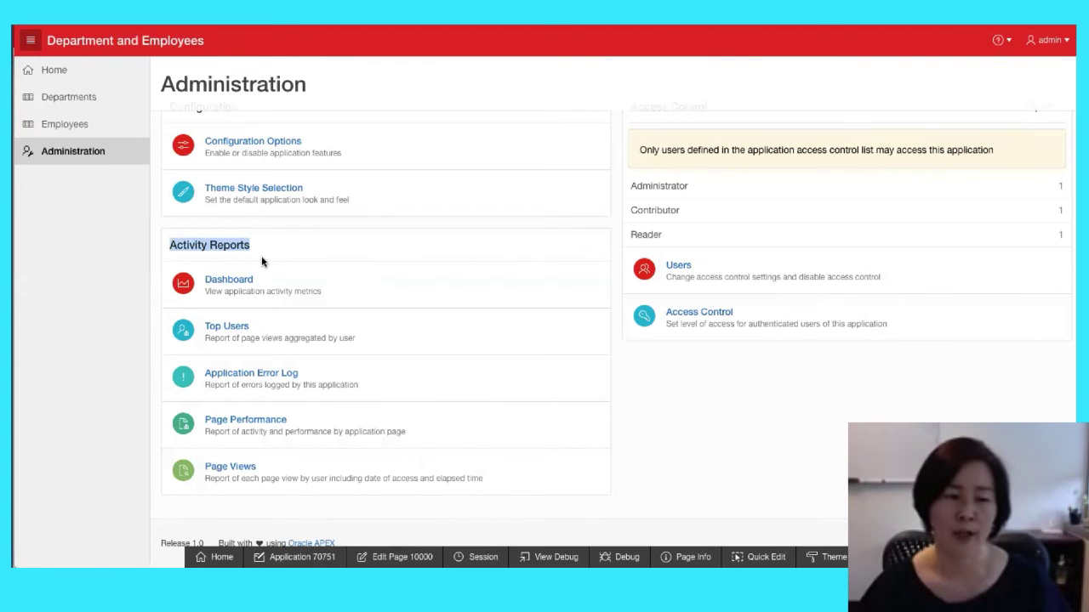
{"action": "left_click", "coordinate": [219, 331]}
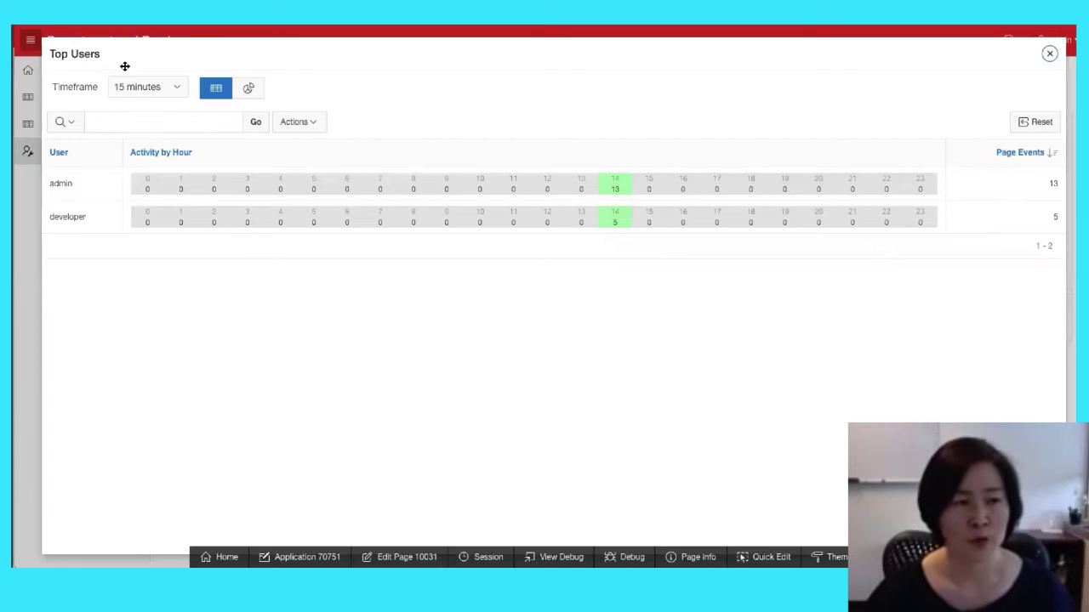
{"action": "left_click", "coordinate": [145, 88]}
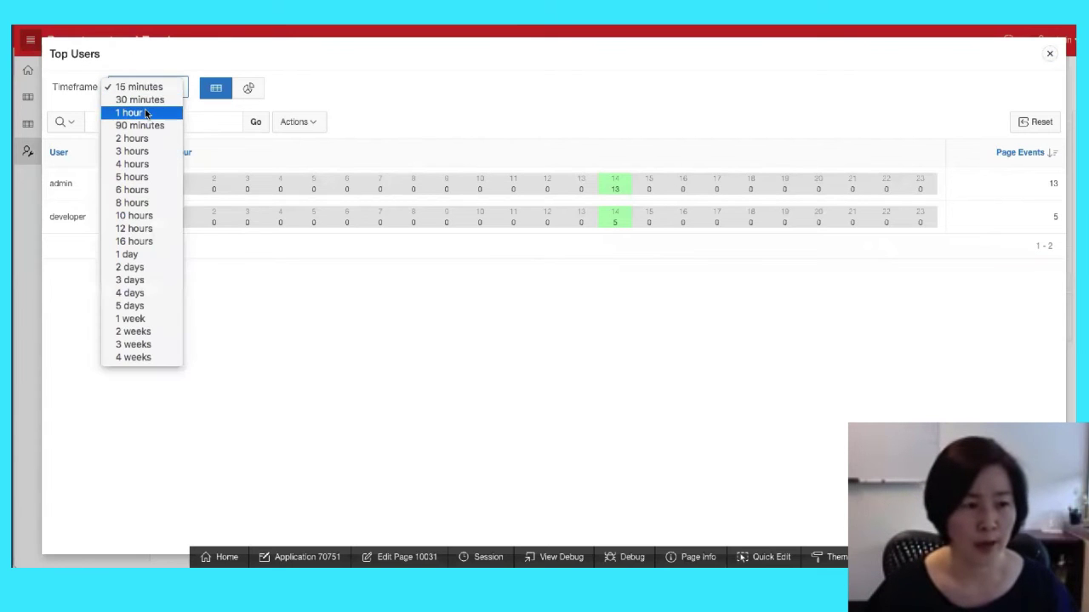
{"action": "left_click", "coordinate": [146, 111]}
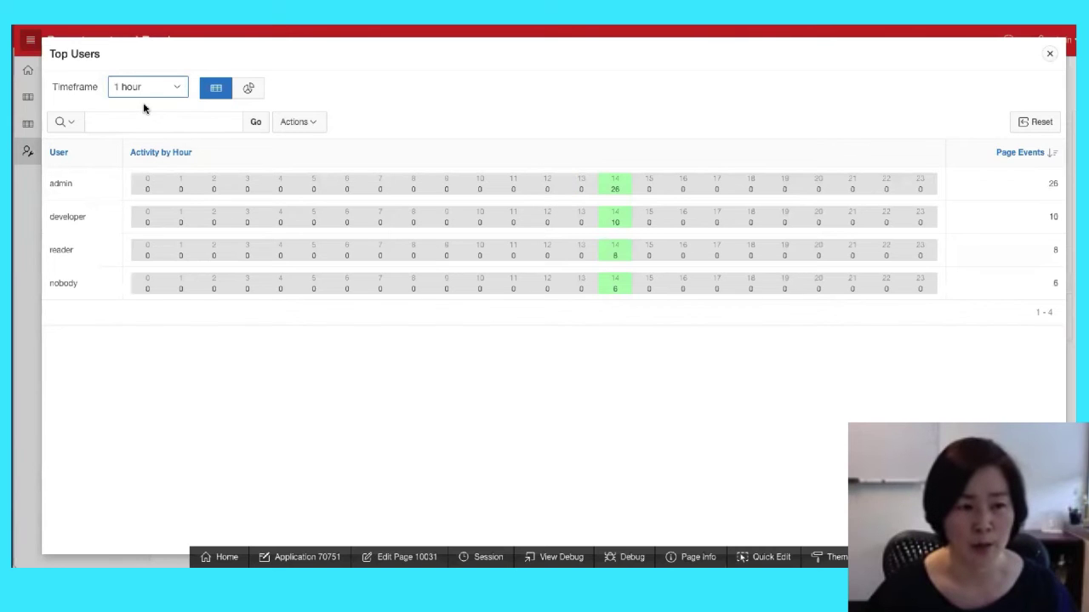
{"action": "left_click", "coordinate": [248, 90]}
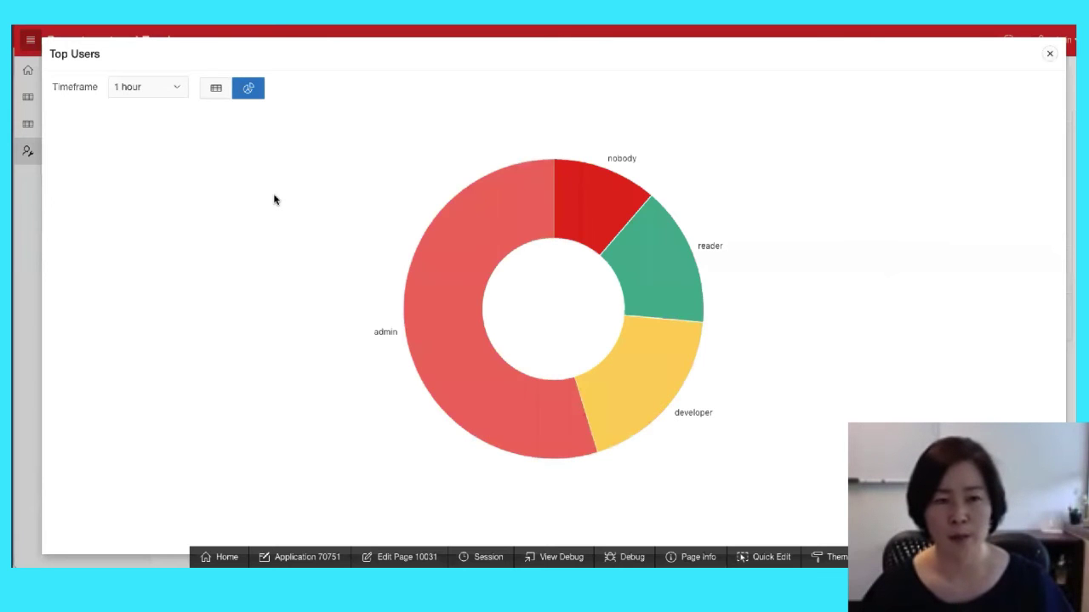
{"action": "left_click", "coordinate": [1050, 54]}
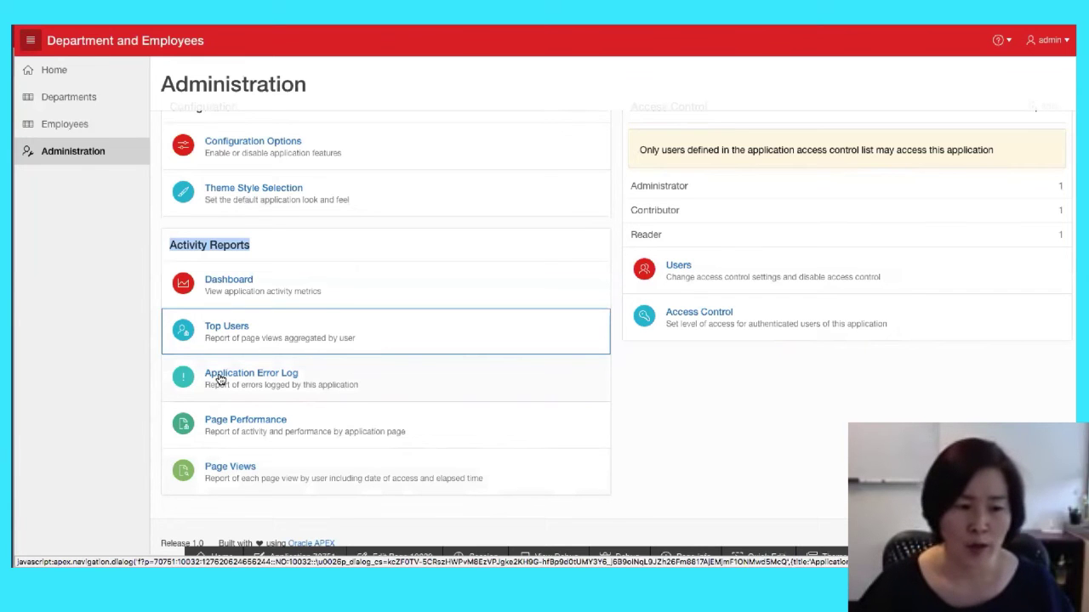
Review the error message in the Application Error Log
{"action": "left_click", "coordinate": [220, 379]}
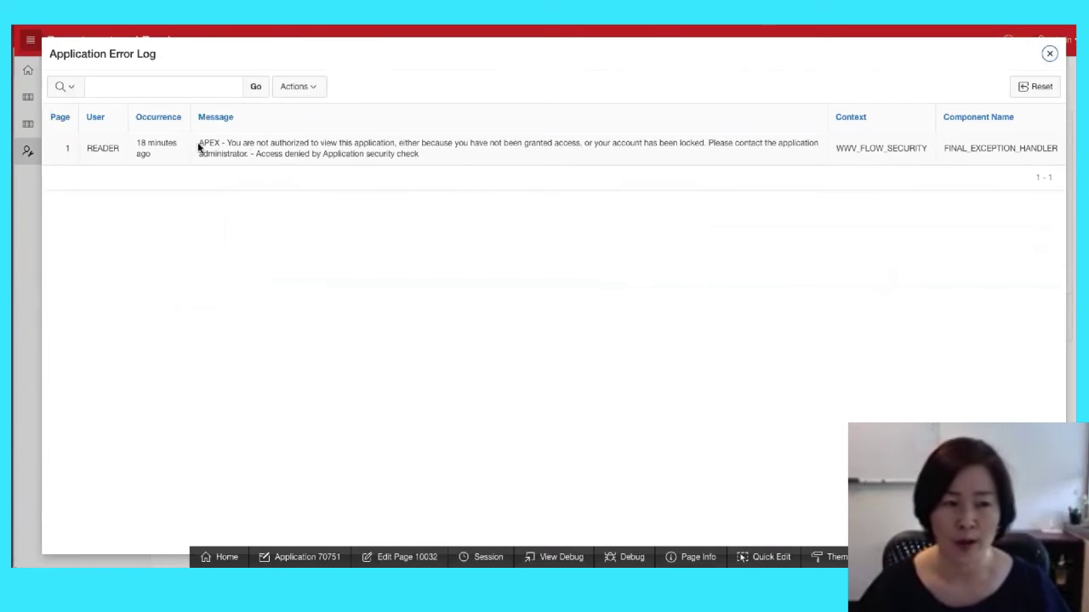
{"action": "left_click_drag", "start_coordinate": [199, 144], "coordinate": [449, 156]}
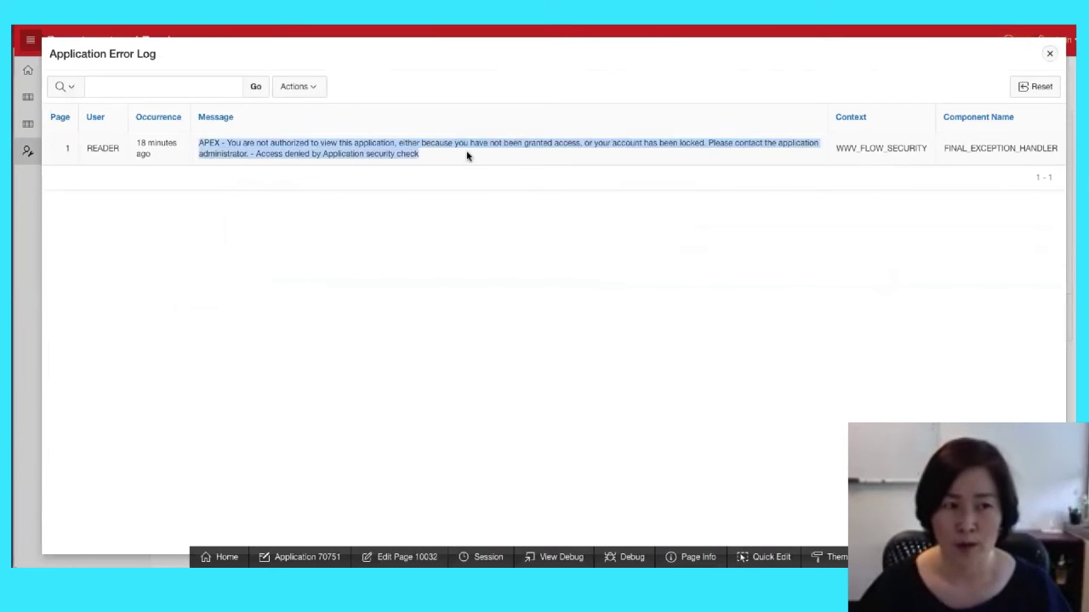
{"action": "left_click", "coordinate": [1052, 57]}
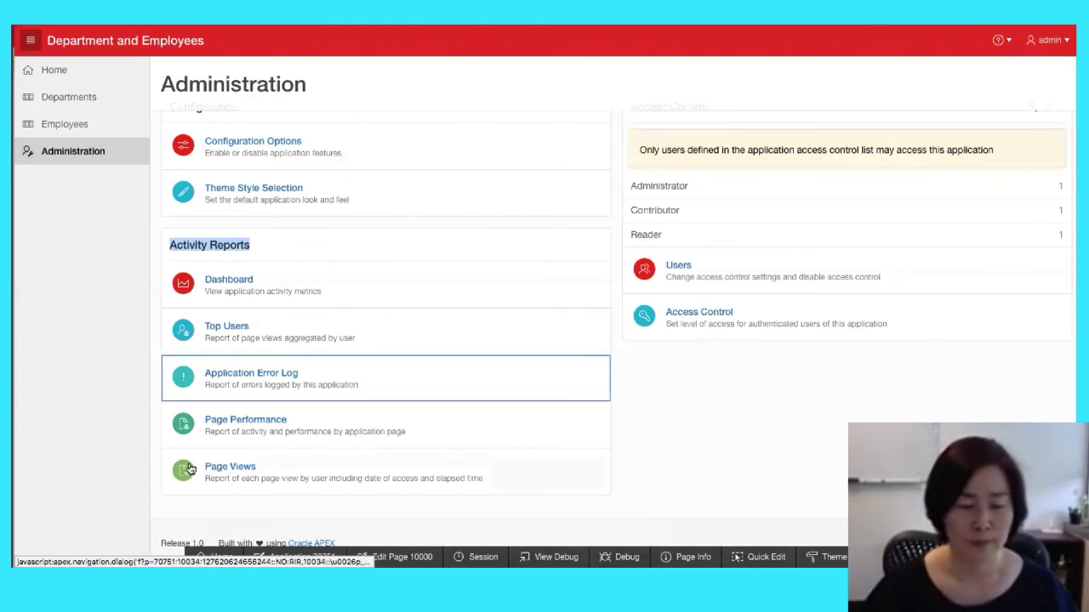
Sort the Page Performance report by Median Elapsed, highest first
{"action": "left_click", "coordinate": [204, 422]}
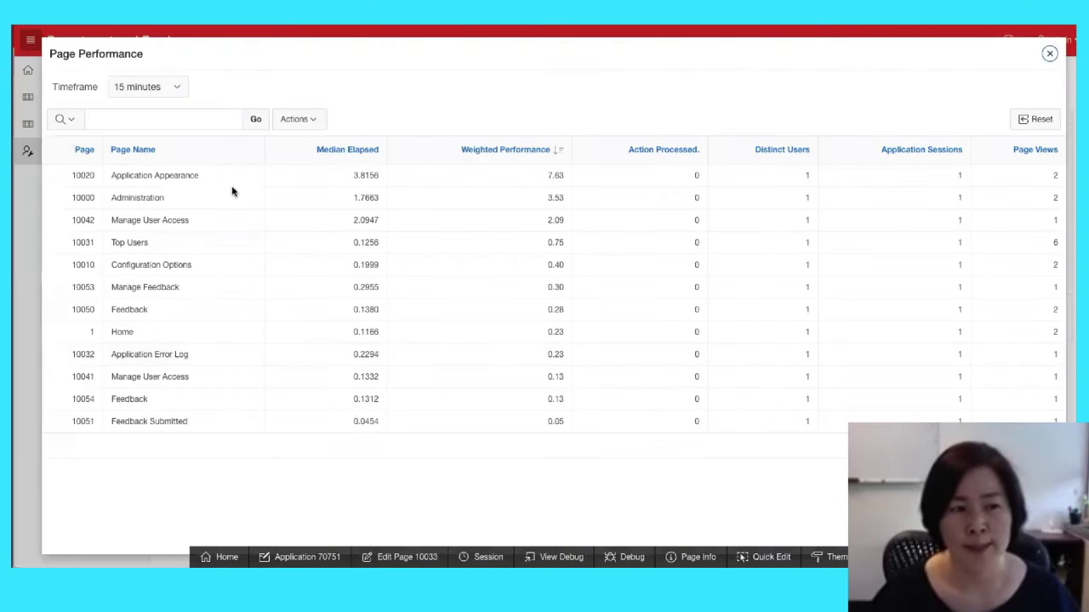
{"action": "left_click", "coordinate": [347, 152]}
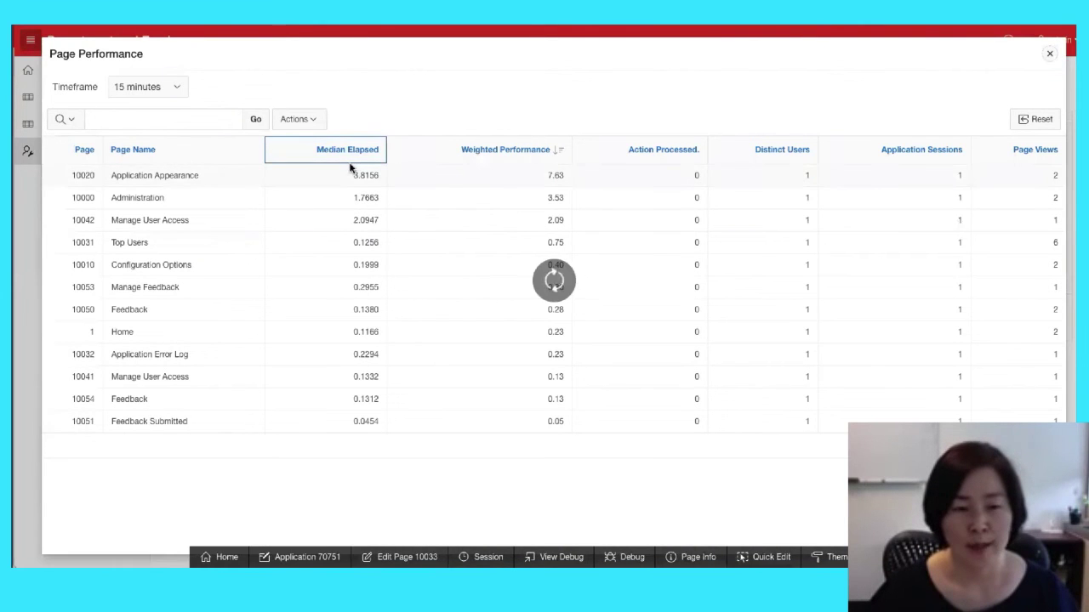
{"action": "left_click", "coordinate": [320, 180]}
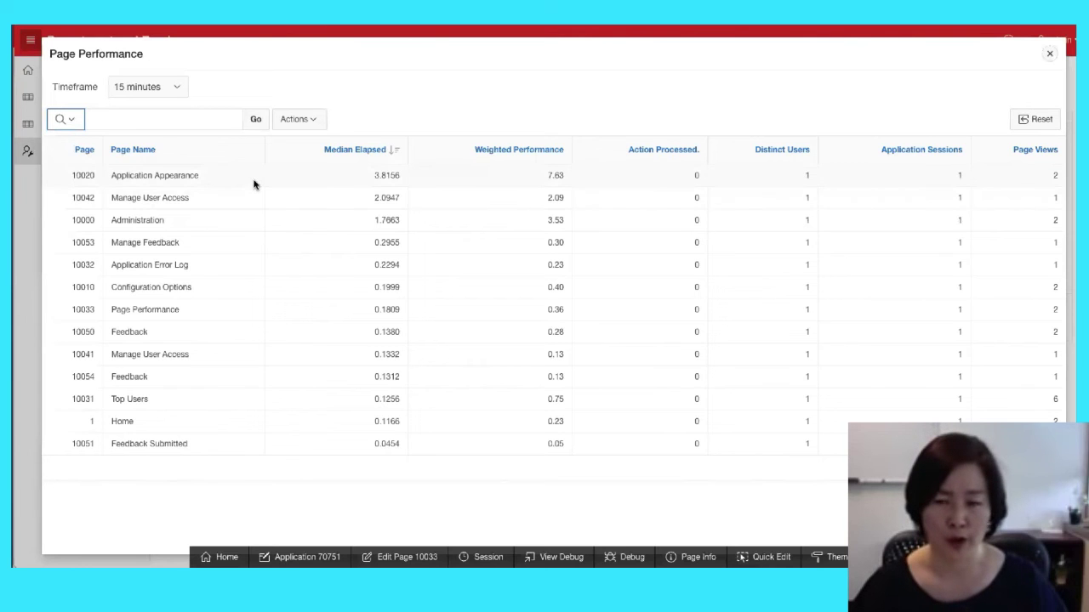
Open the Activity Dashboard with a 1 hour timeframe
{"action": "left_click", "coordinate": [1050, 56]}
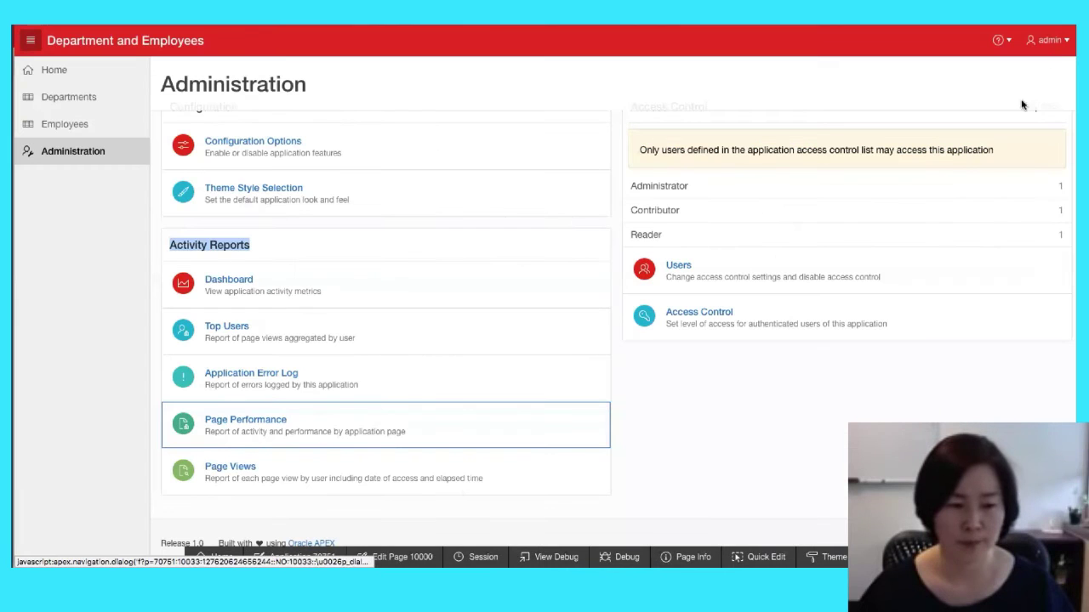
{"action": "left_click", "coordinate": [248, 292]}
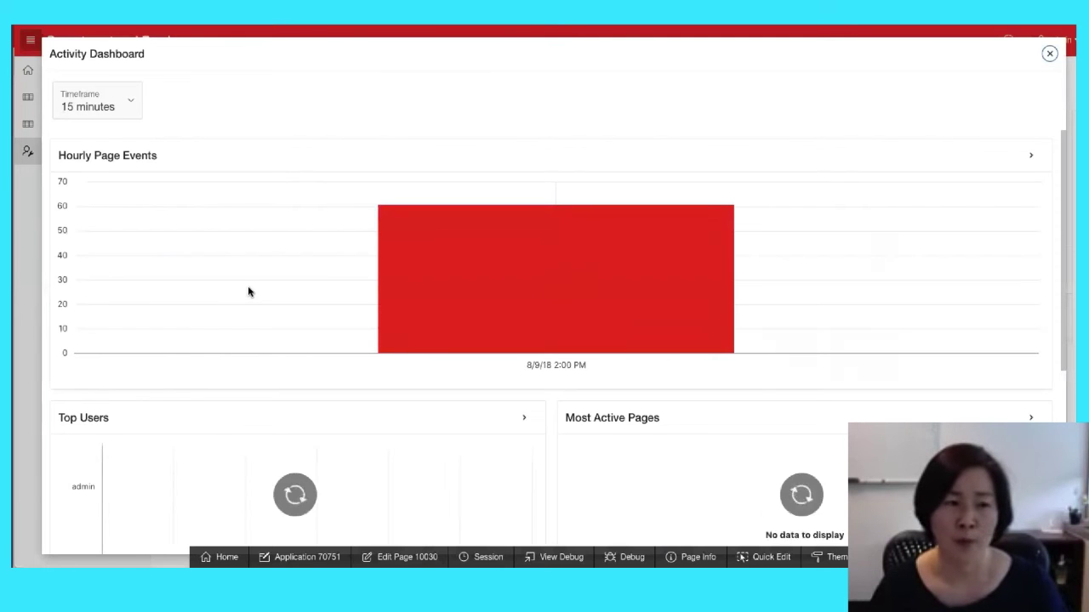
{"action": "left_click", "coordinate": [119, 108]}
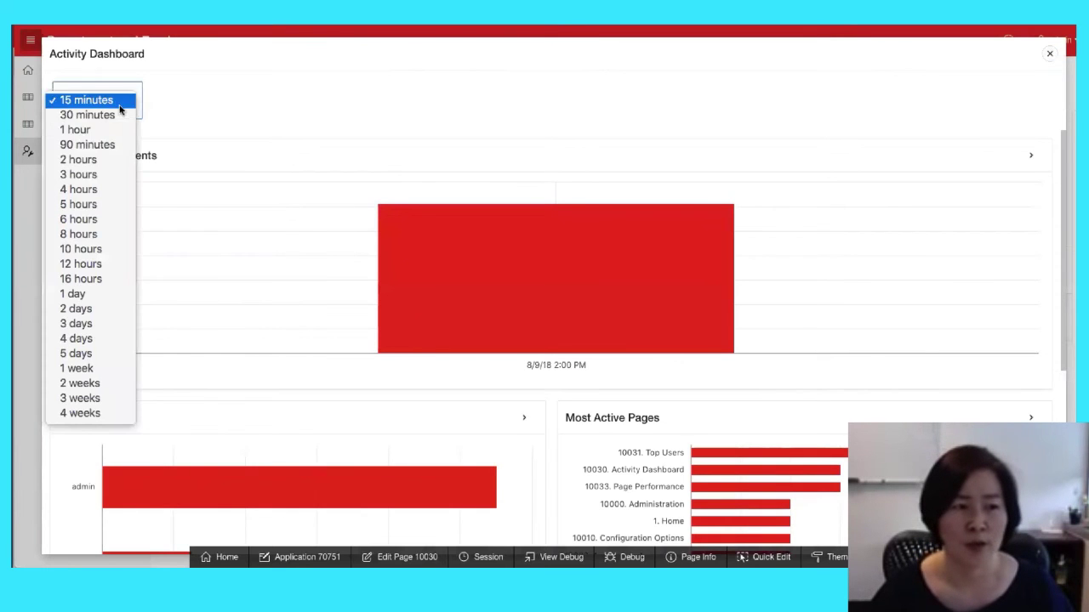
{"action": "left_click", "coordinate": [117, 130]}
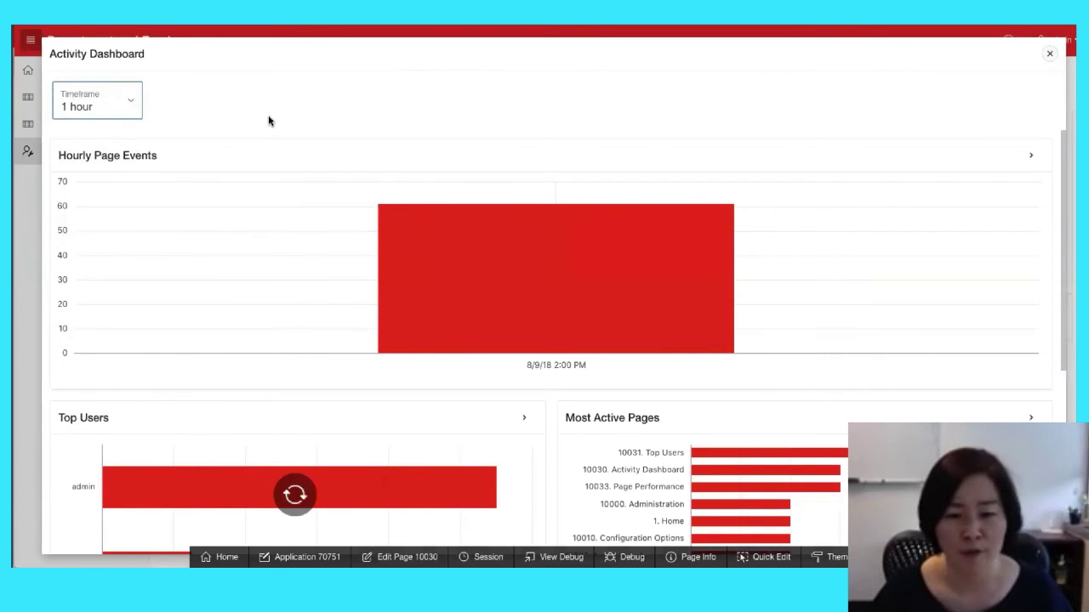
Scroll through the dashboard charts, close it, and return to App Builder's application list
{"action": "scroll", "coordinate": [609, 181], "scroll_direction": "down", "scroll_amount": 2}
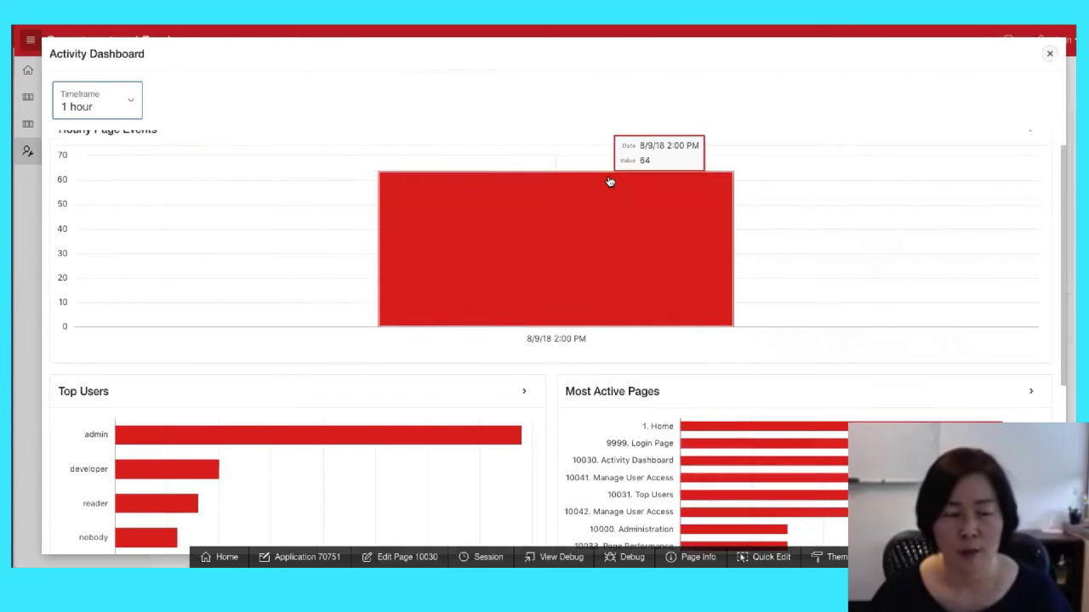
{"action": "mouse_move", "coordinate": [609, 180]}
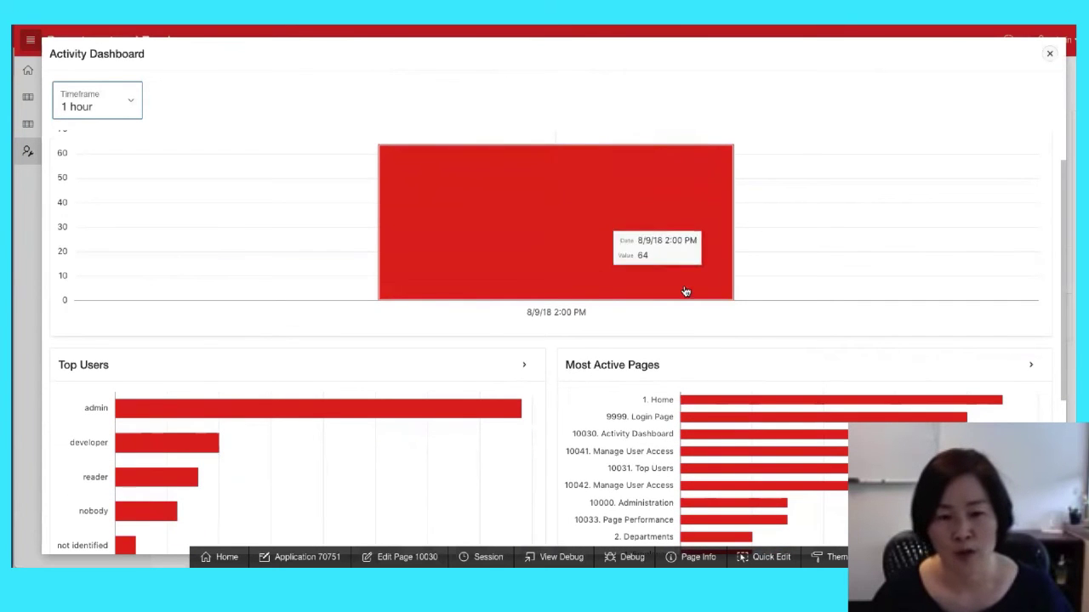
{"action": "scroll", "coordinate": [759, 326], "scroll_direction": "down", "scroll_amount": 2}
{"action": "scroll", "coordinate": [759, 325], "scroll_direction": "down", "scroll_amount": 4}
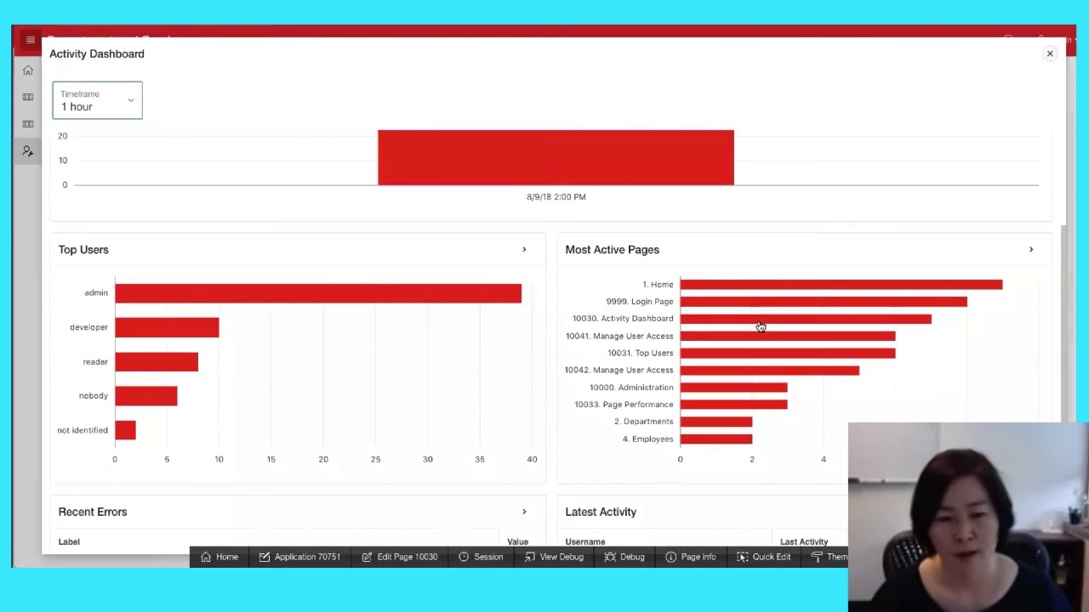
{"action": "scroll", "coordinate": [759, 326], "scroll_direction": "down", "scroll_amount": 1}
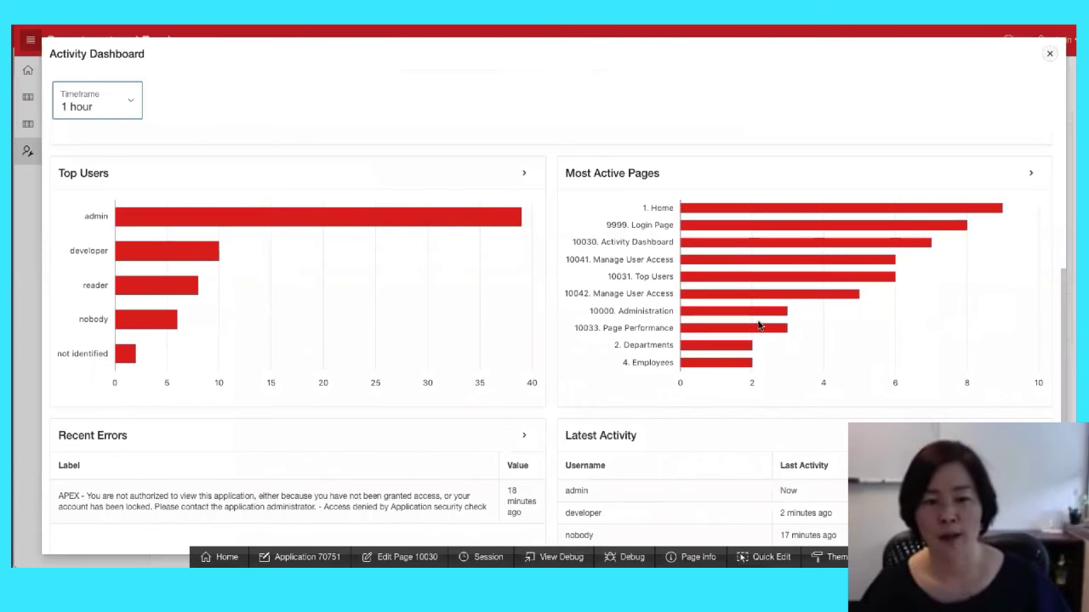
{"action": "scroll", "coordinate": [758, 326], "scroll_direction": "down", "scroll_amount": 3}
{"action": "scroll", "coordinate": [759, 326], "scroll_direction": "up", "scroll_amount": 5}
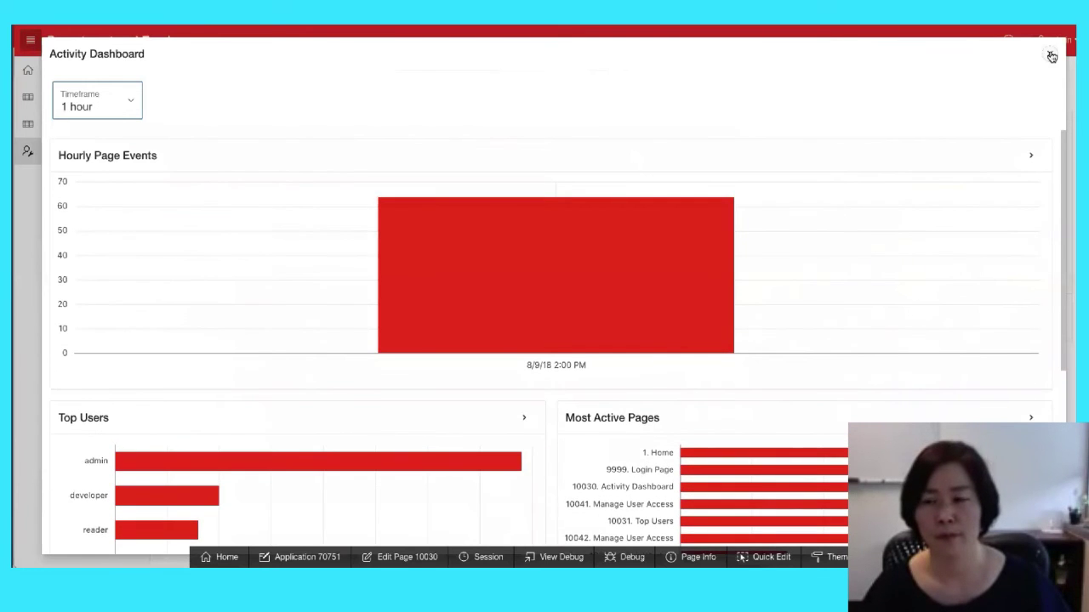
{"action": "left_click", "coordinate": [1050, 53]}
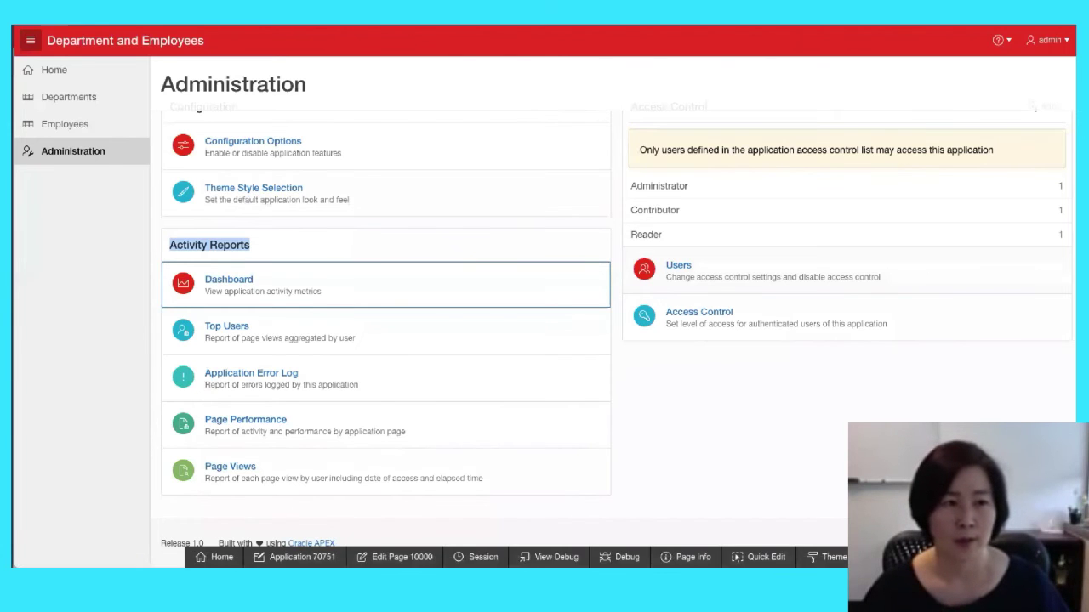
{"action": "left_click", "coordinate": [170, 17]}
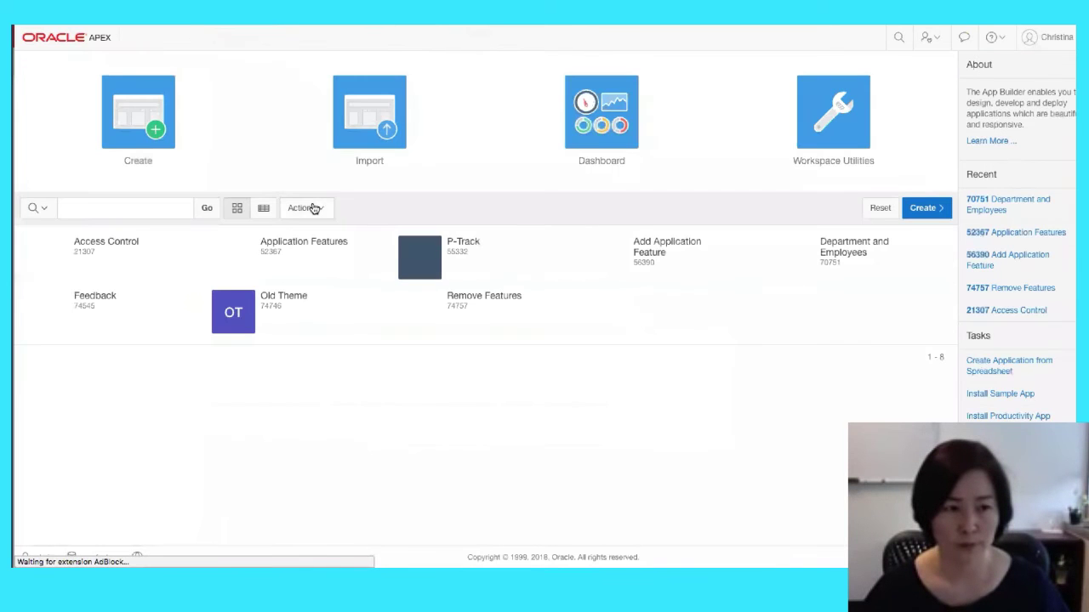
From Application Features, add the Old Theme app 74746 and edit its page 1 (Home)
{"action": "left_click", "coordinate": [372, 268]}
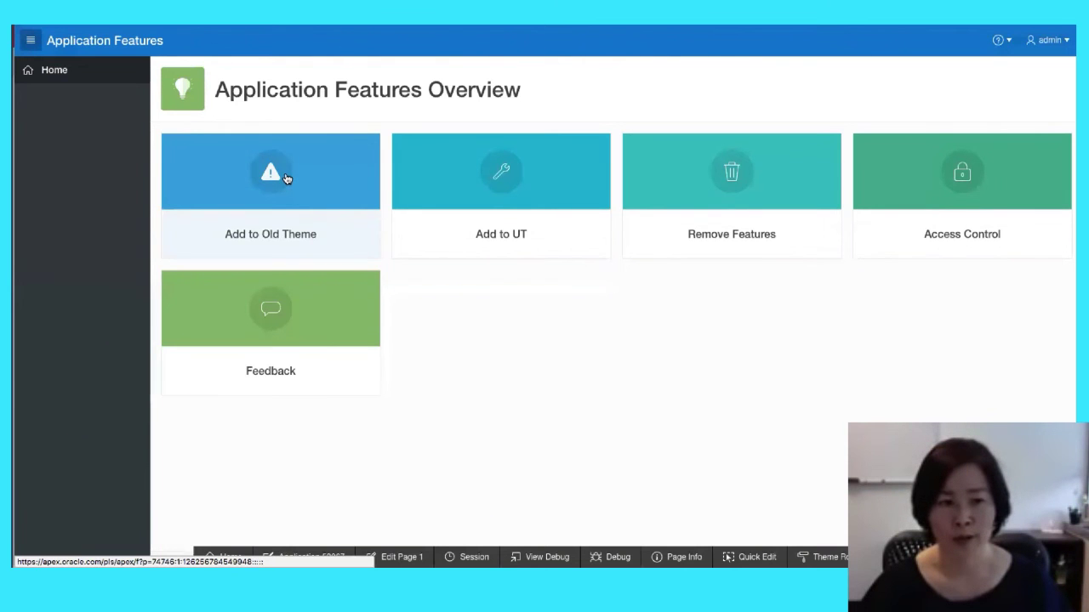
{"action": "left_click", "coordinate": [320, 238]}
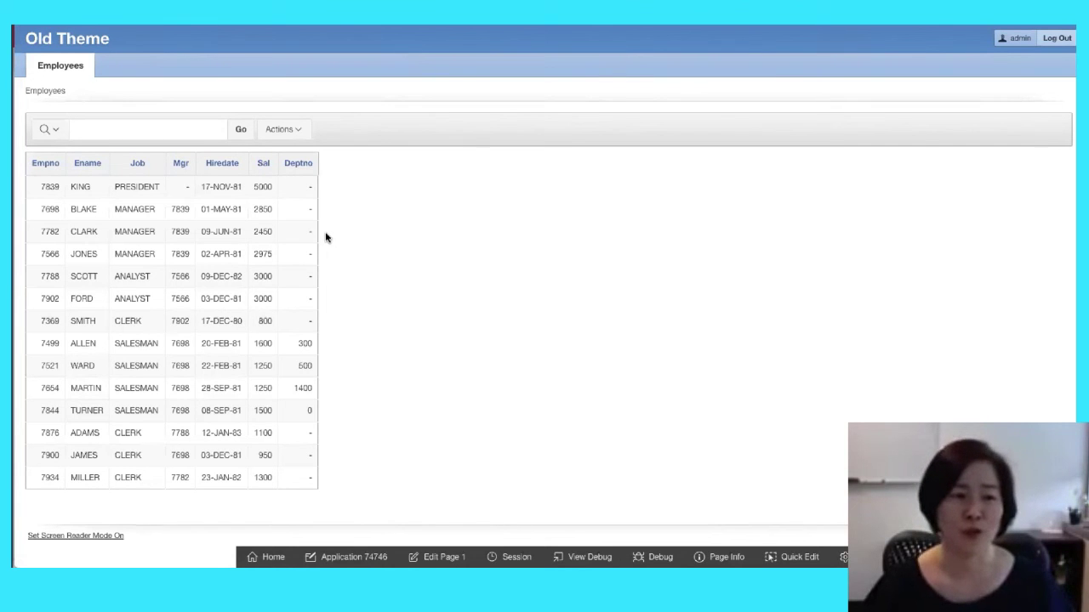
{"action": "left_click", "coordinate": [437, 557]}
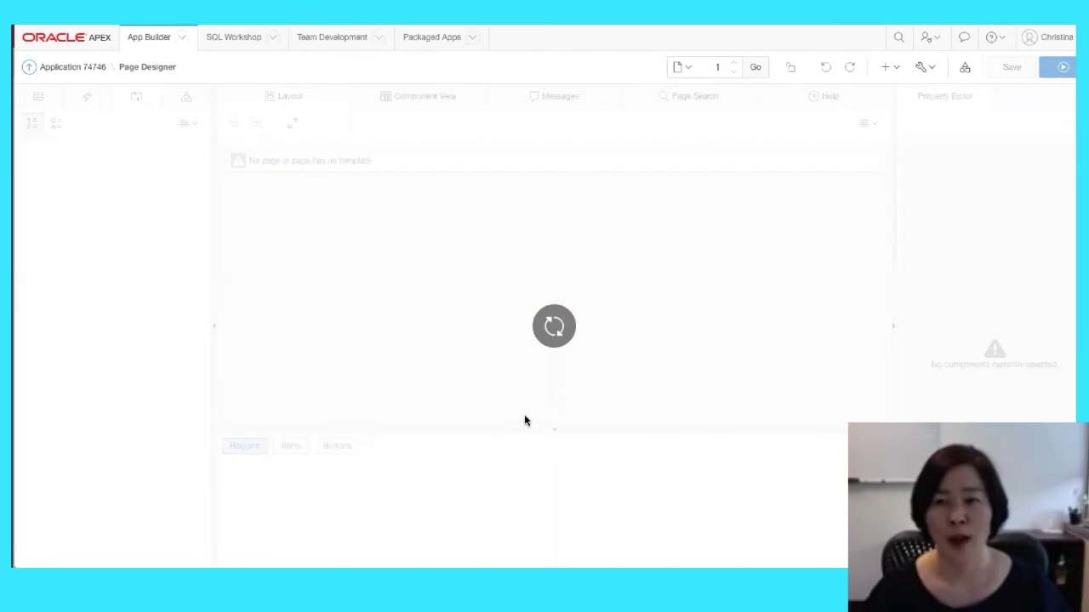
{"action": "left_click", "coordinate": [893, 70]}
Try adding the Activity Reporting feature page, then dismiss the Universal Theme warning
{"action": "left_click", "coordinate": [895, 91]}
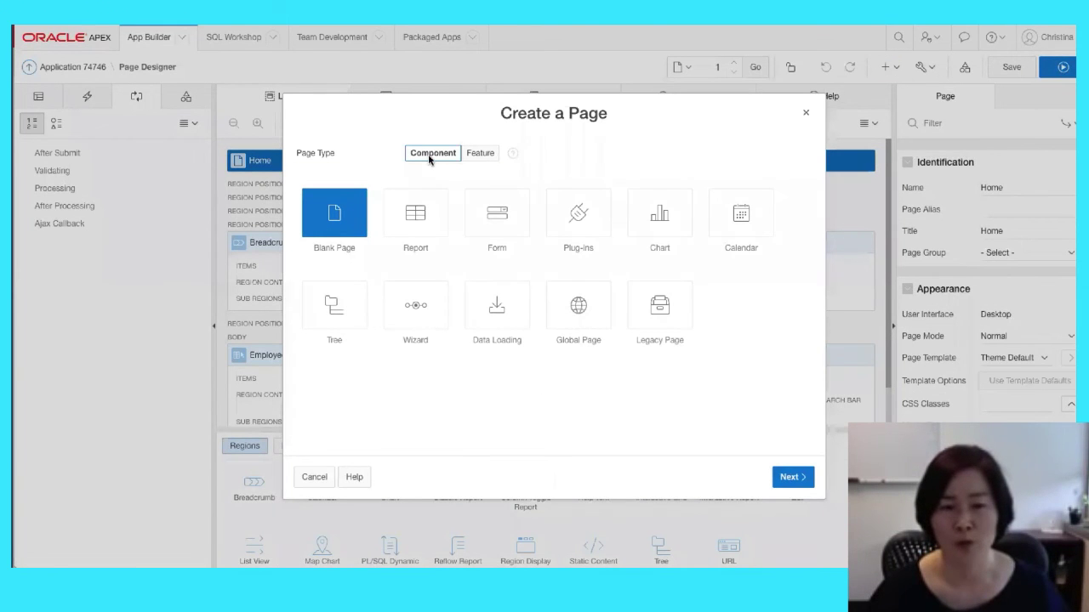
{"action": "left_click", "coordinate": [481, 154]}
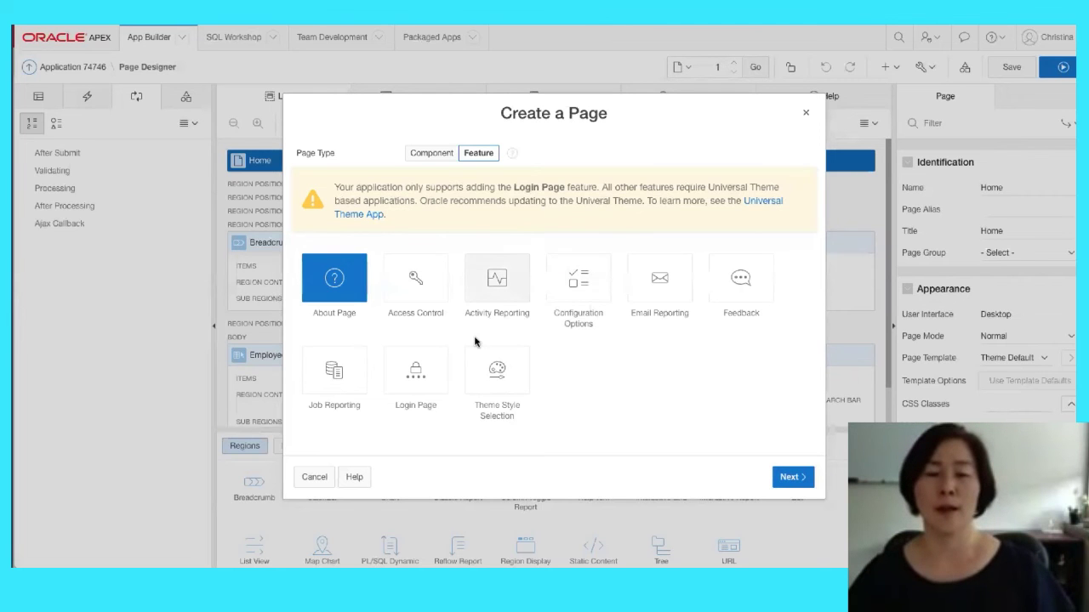
{"action": "left_click", "coordinate": [504, 299]}
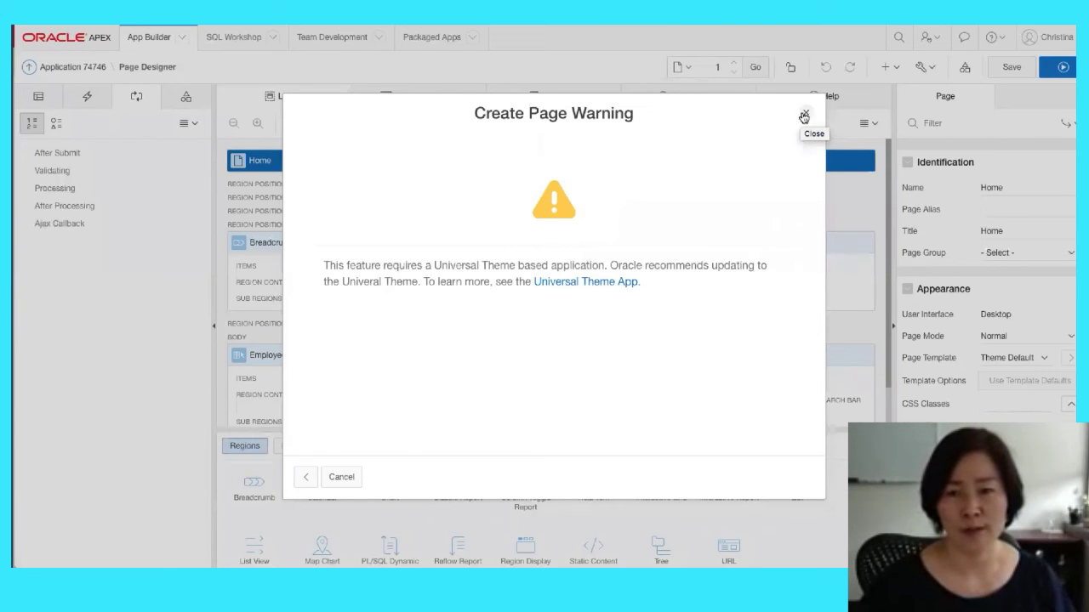
{"action": "left_click", "coordinate": [801, 117]}
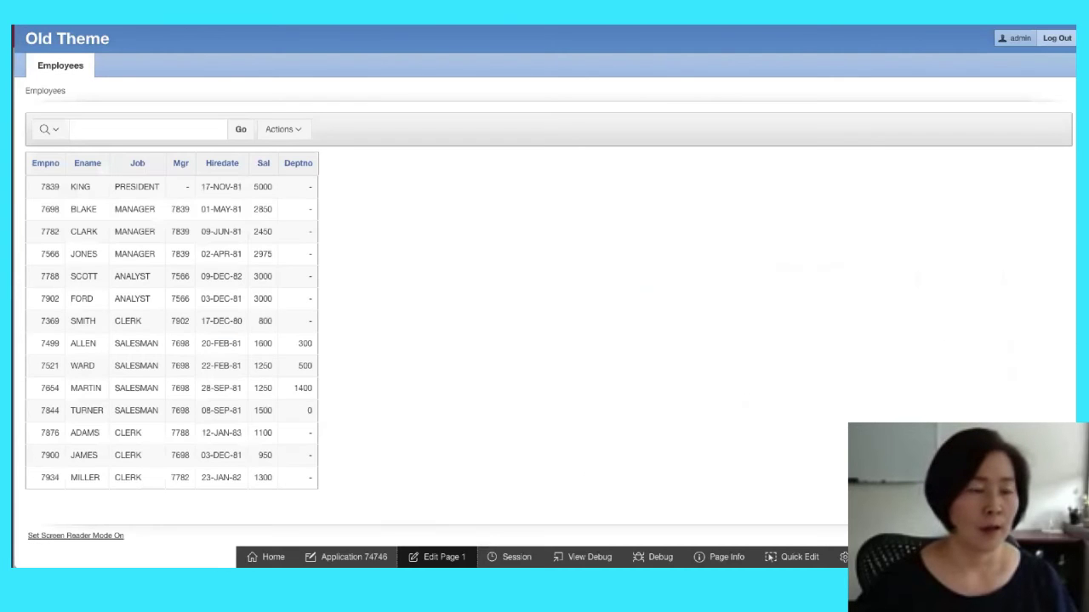
Open the Add to UT app's Administration page and edit page 10000 in Page Designer
{"action": "key", "text": "super+Left"}
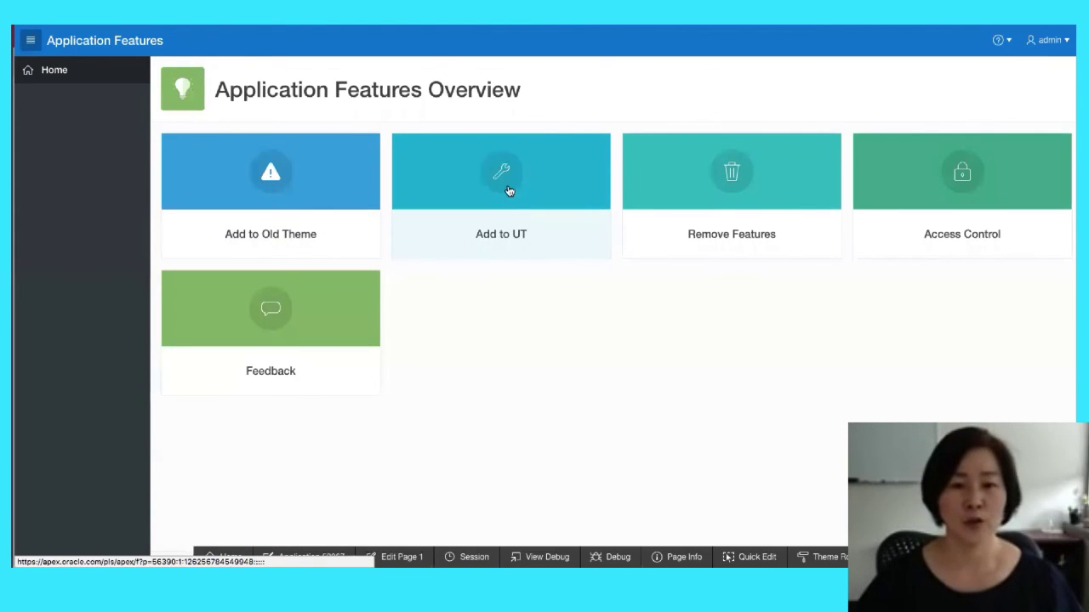
{"action": "left_click", "coordinate": [511, 230]}
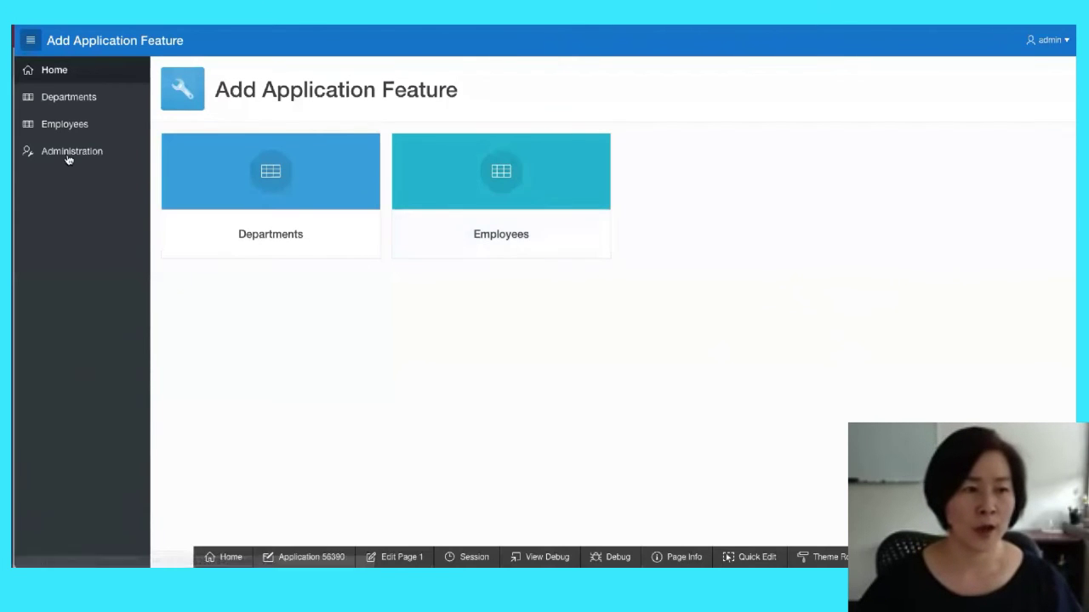
{"action": "left_click", "coordinate": [68, 154]}
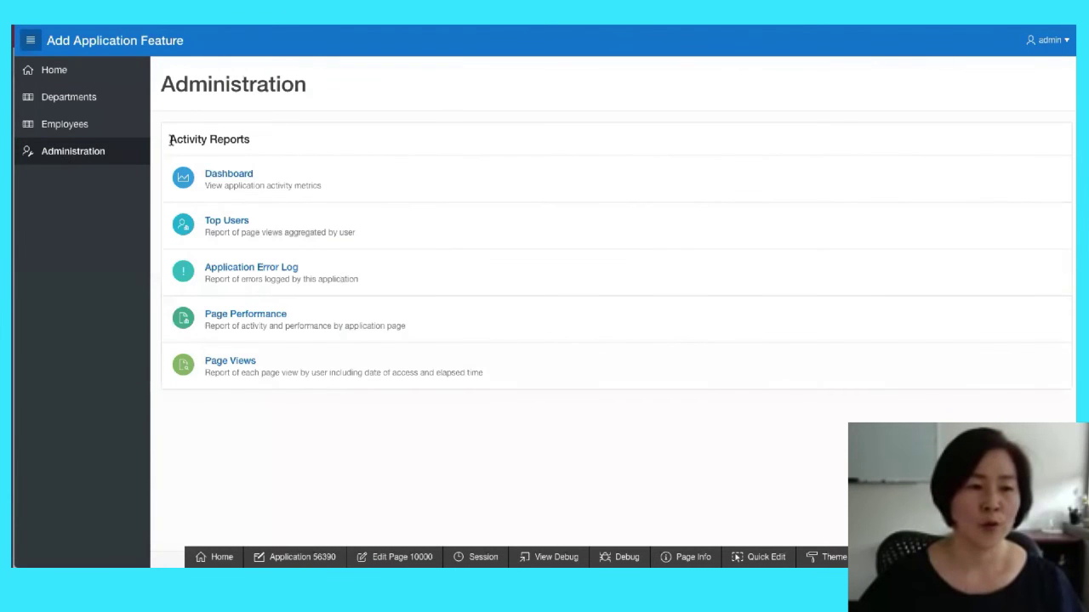
{"action": "left_click_drag", "start_coordinate": [167, 141], "coordinate": [262, 143]}
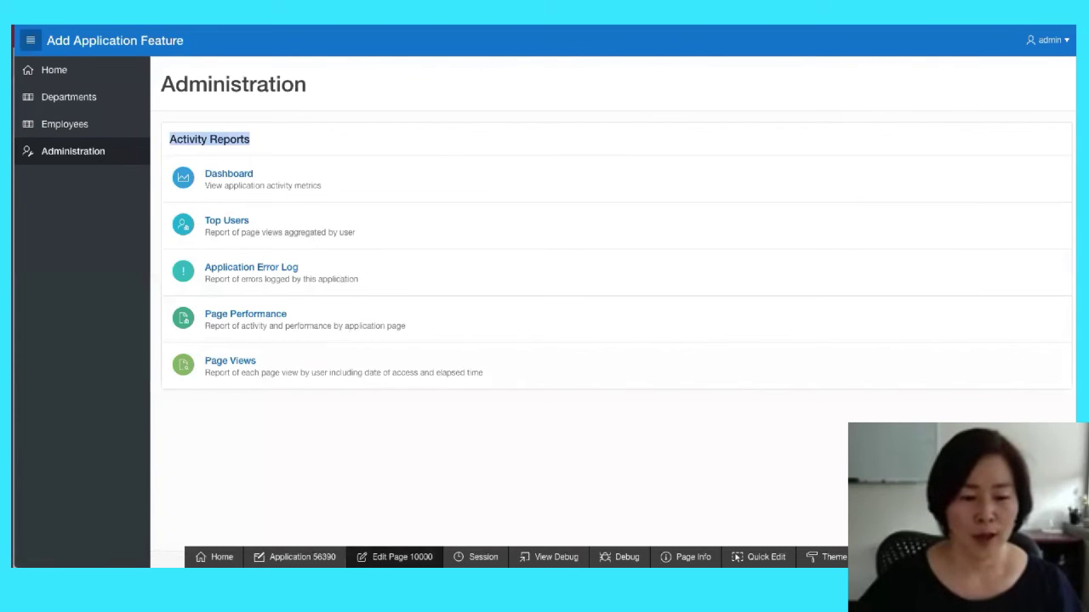
{"action": "left_click", "coordinate": [395, 557]}
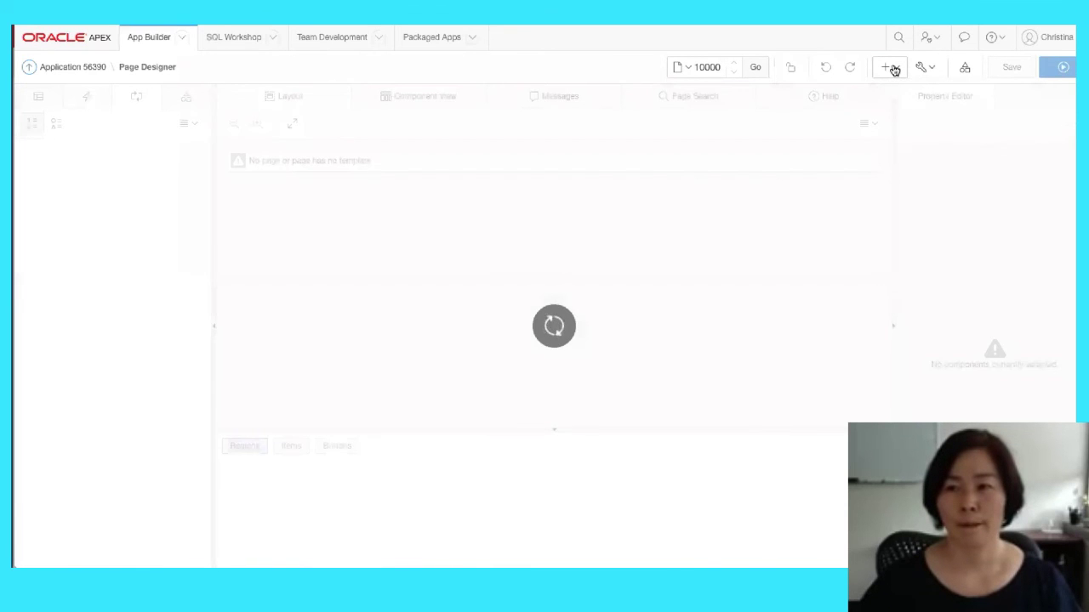
Try adding the Activity Reporting feature page and dismiss the feature-already-exists warning
{"action": "left_click", "coordinate": [893, 69]}
{"action": "left_click", "coordinate": [896, 92]}
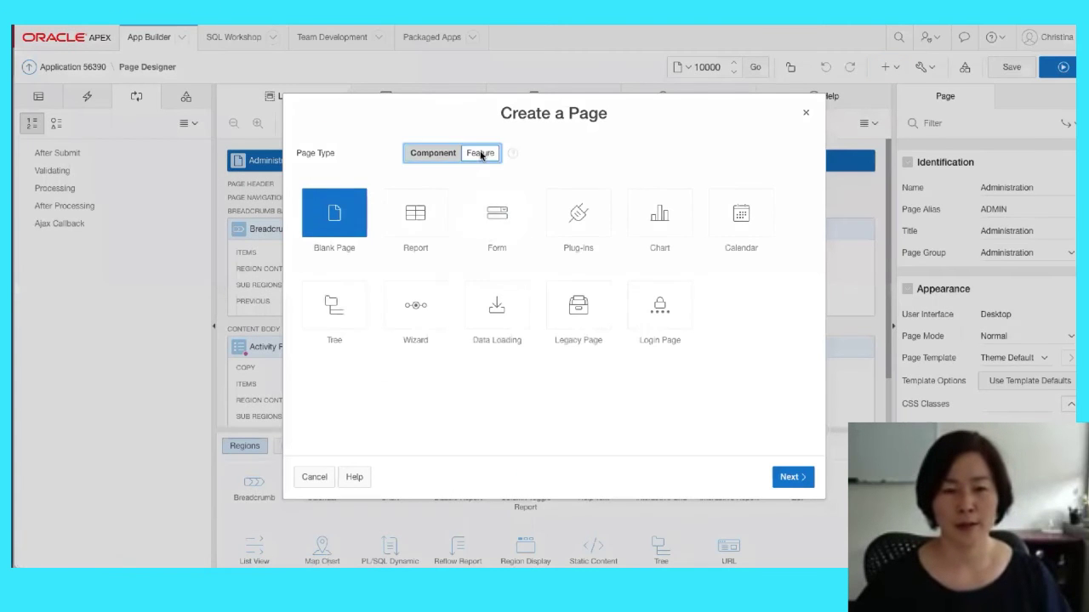
{"action": "left_click", "coordinate": [481, 154]}
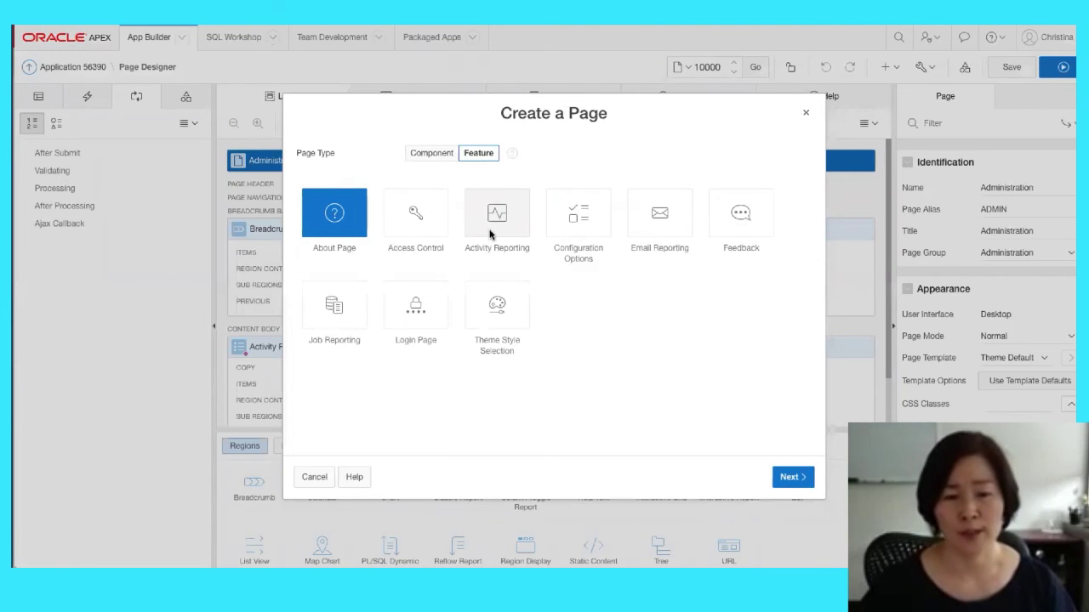
{"action": "left_click", "coordinate": [490, 231]}
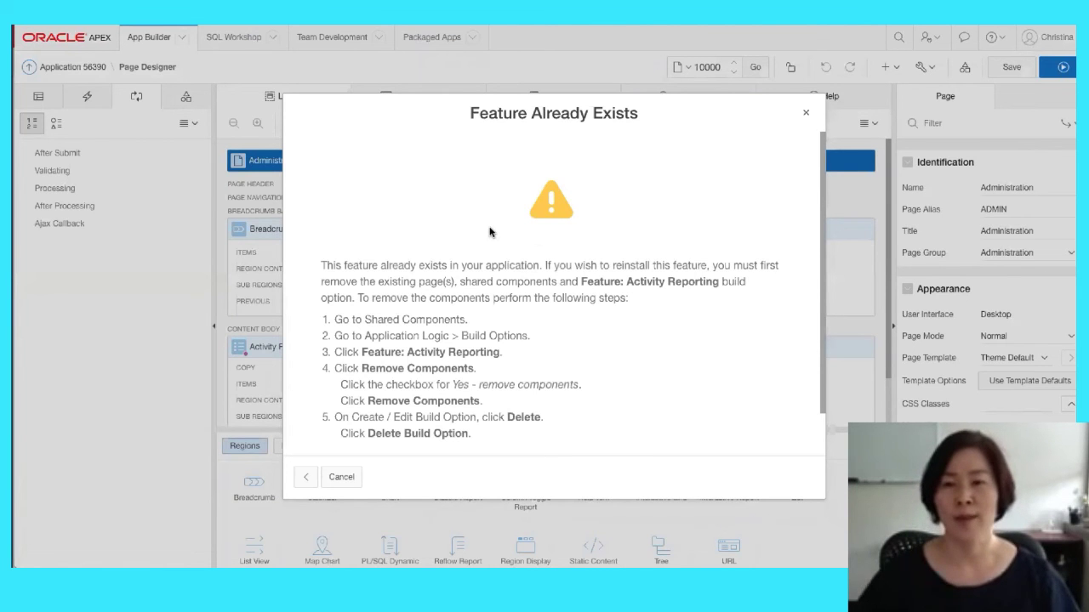
{"action": "left_click", "coordinate": [807, 113]}
Start a new feature page and choose the Feedback feature
{"action": "left_click", "coordinate": [898, 67]}
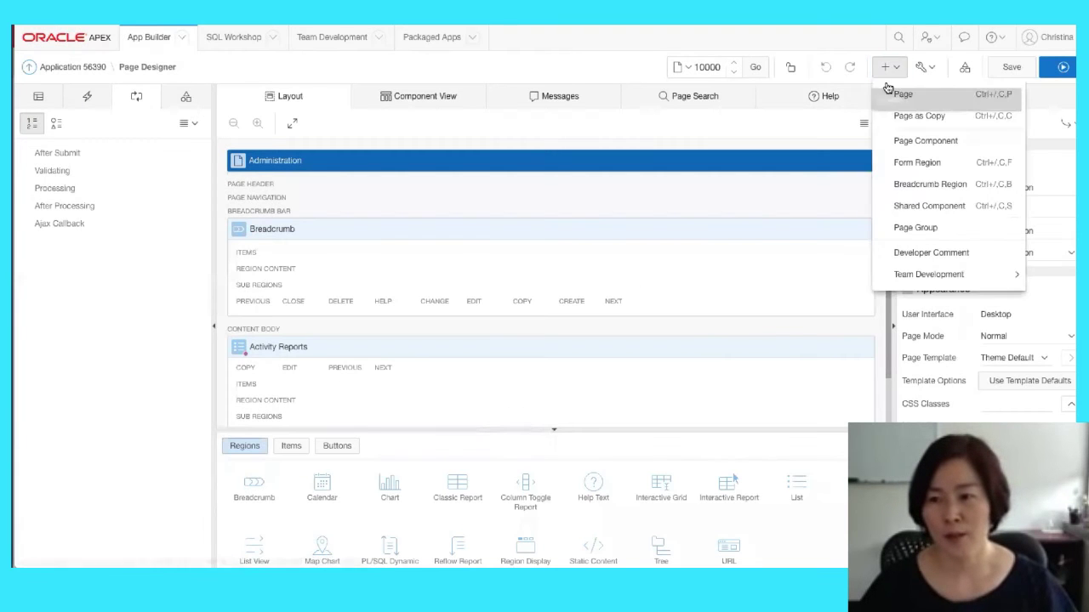
{"action": "left_click", "coordinate": [893, 94]}
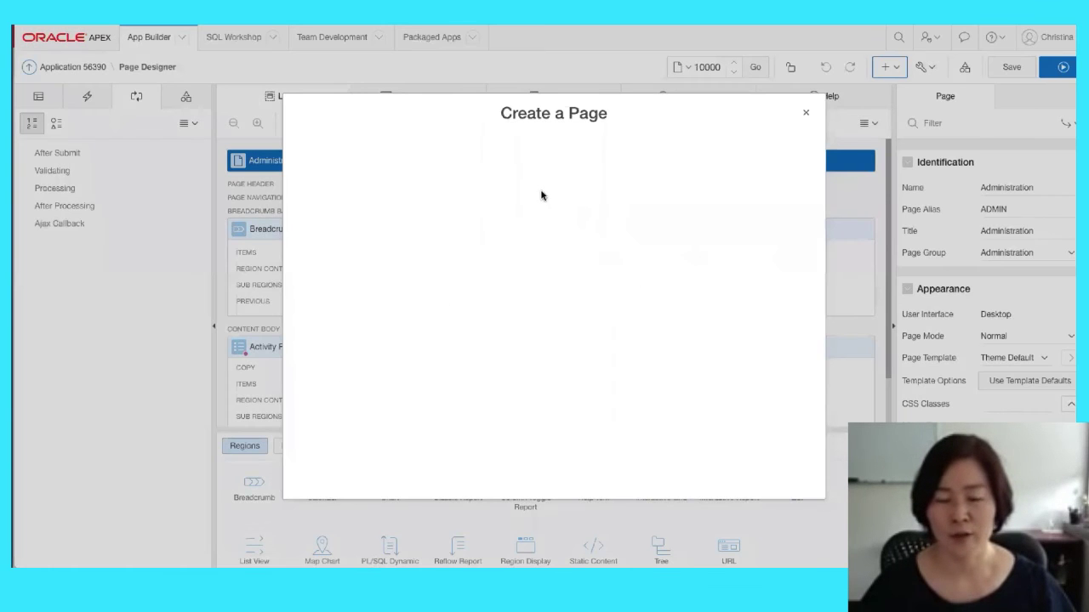
{"action": "left_click", "coordinate": [481, 155]}
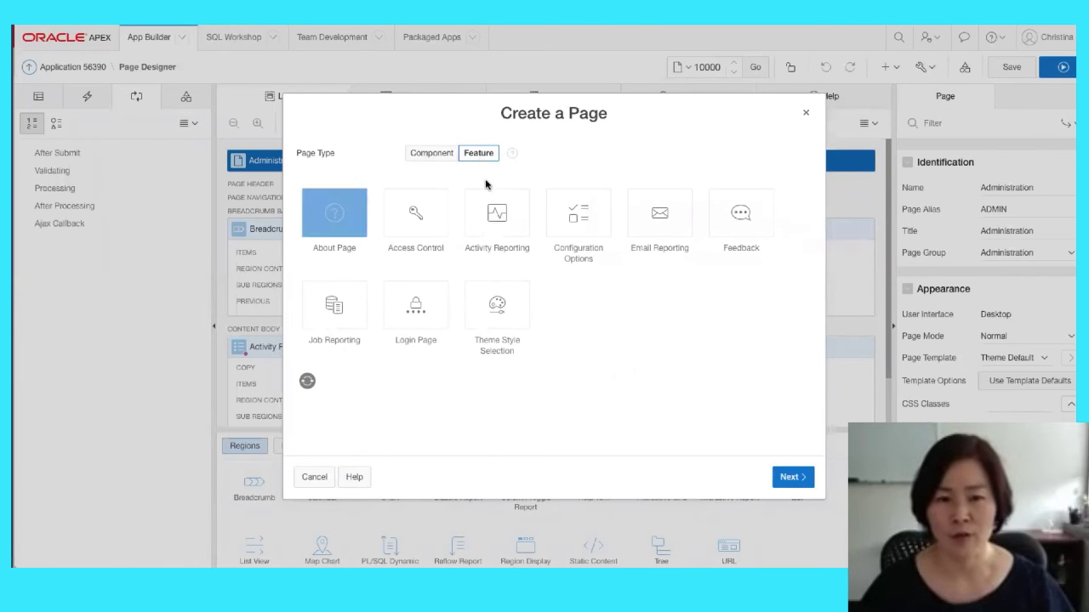
{"action": "left_click", "coordinate": [743, 221]}
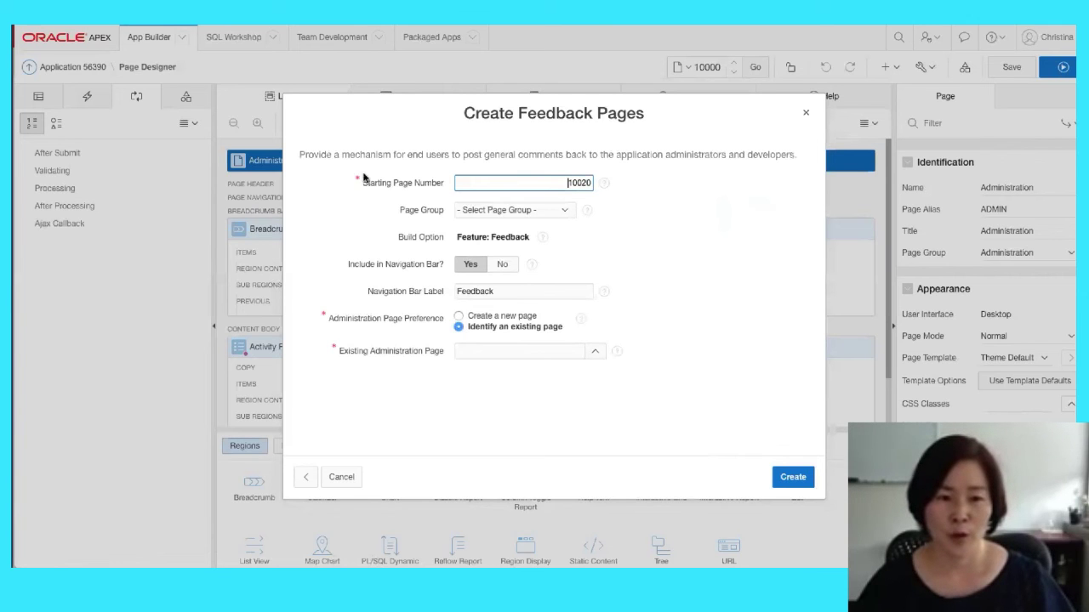
Create the Feedback pages from page 10020, attached to existing Administration page 10000
{"action": "left_click_drag", "start_coordinate": [361, 182], "coordinate": [441, 188]}
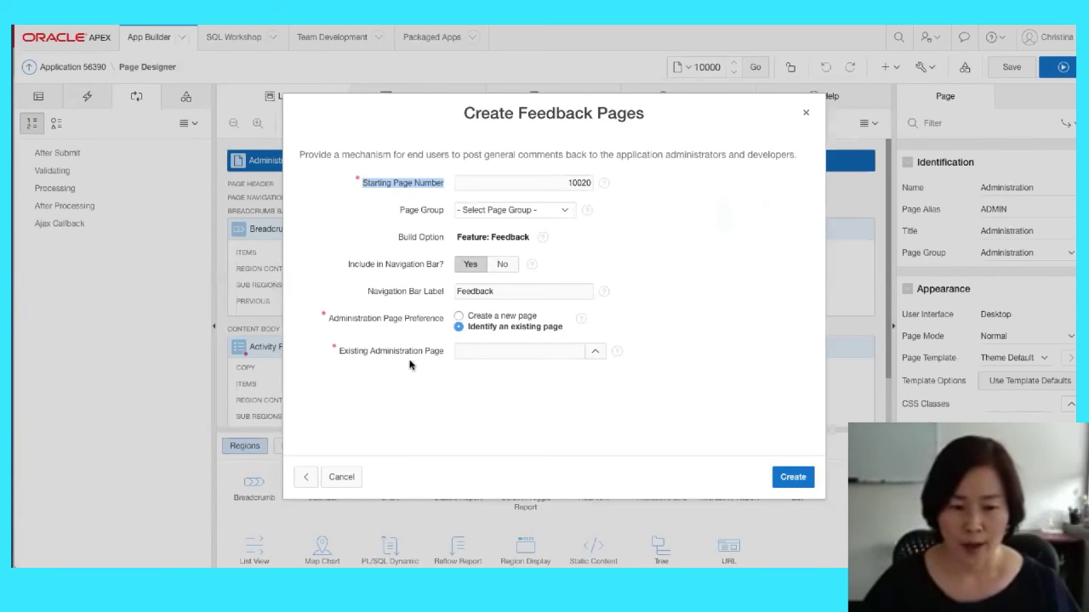
{"action": "left_click_drag", "start_coordinate": [333, 323], "coordinate": [421, 318]}
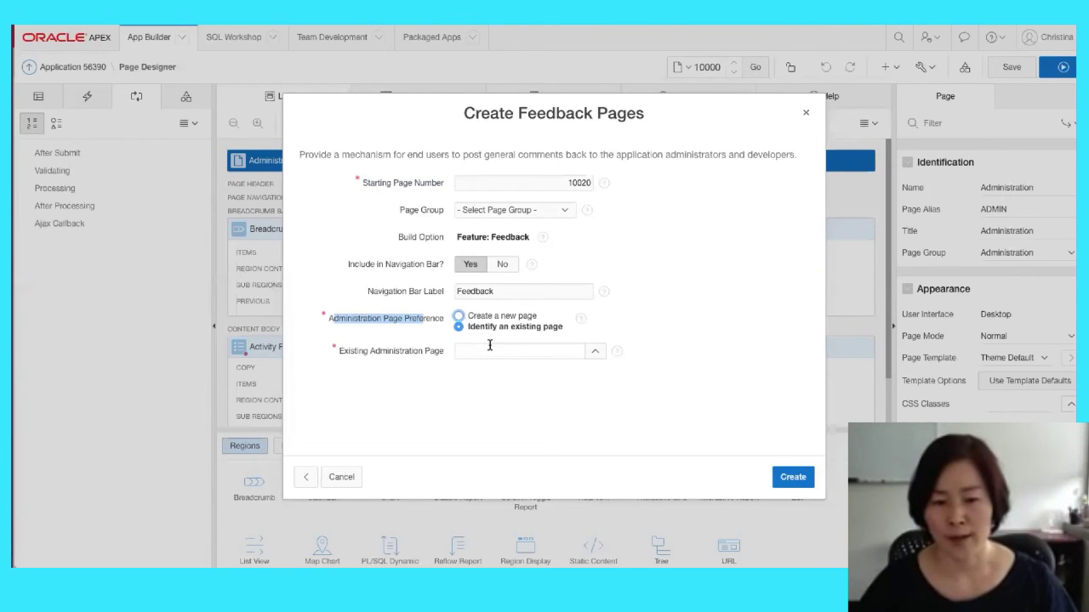
{"action": "left_click", "coordinate": [595, 351]}
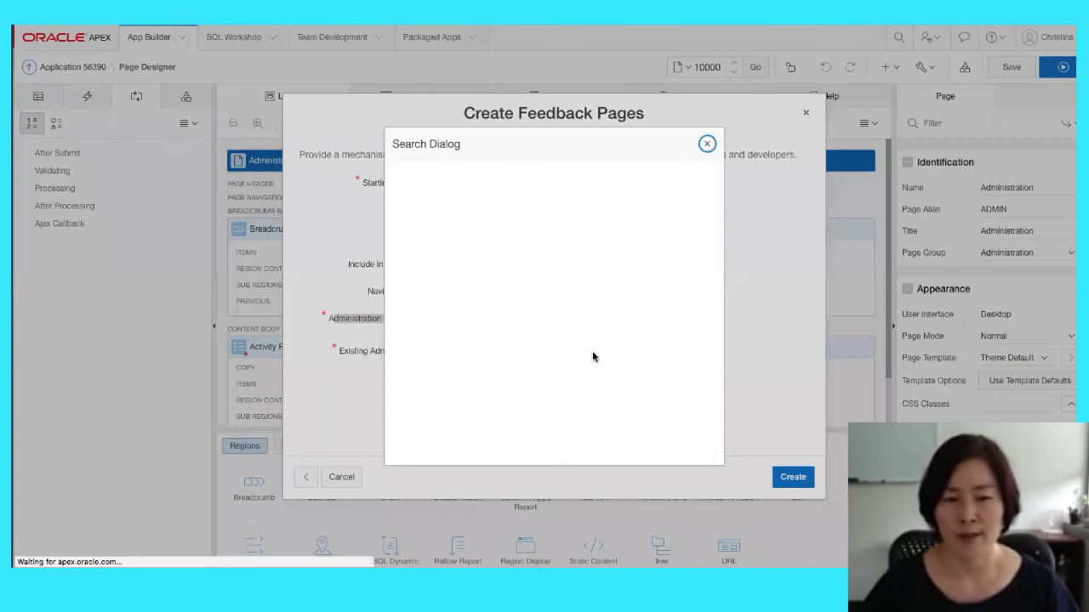
{"action": "left_click", "coordinate": [454, 360]}
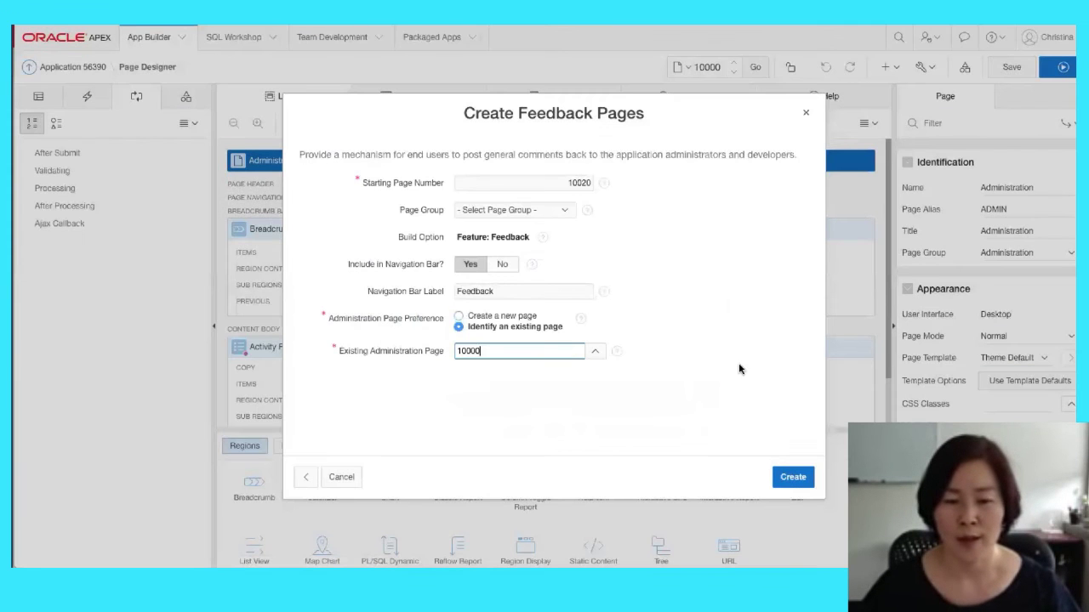
{"action": "left_click", "coordinate": [788, 479]}
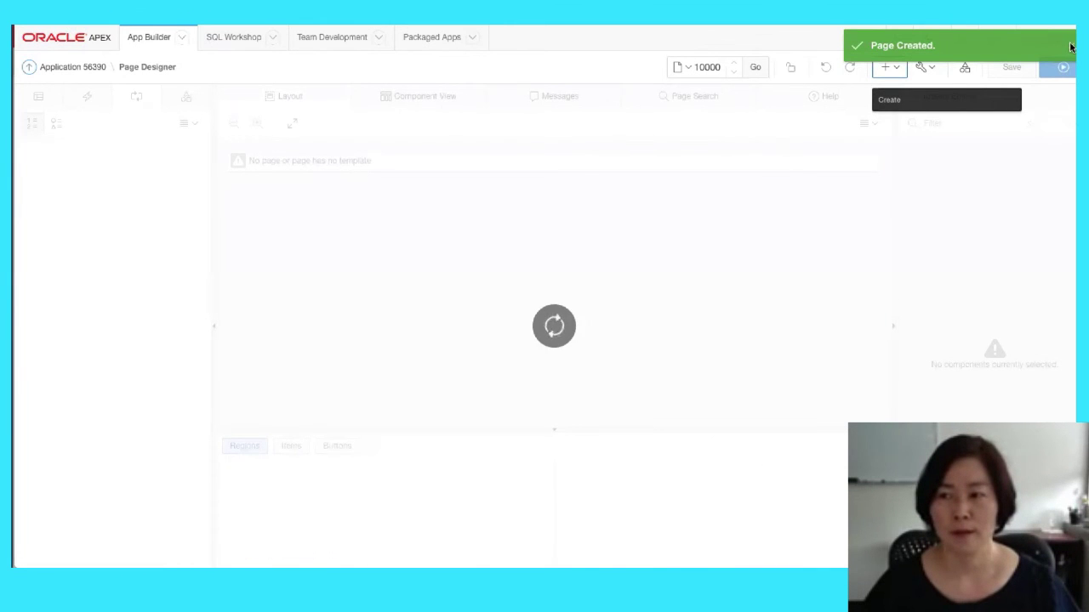
{"action": "left_click", "coordinate": [1064, 71]}
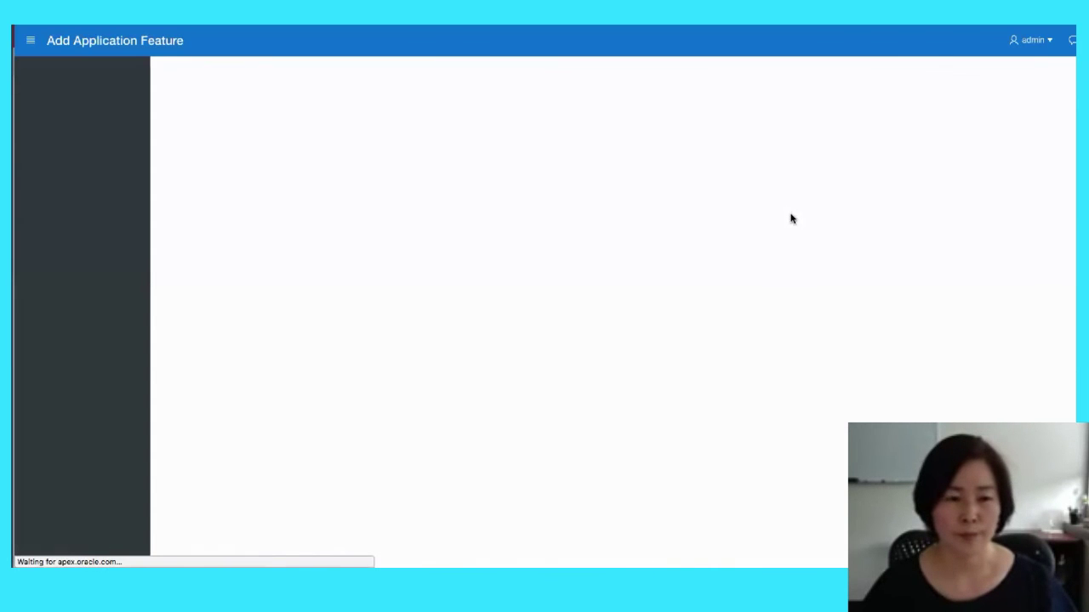
{"action": "scroll", "coordinate": [663, 331], "scroll_direction": "down", "scroll_amount": 1}
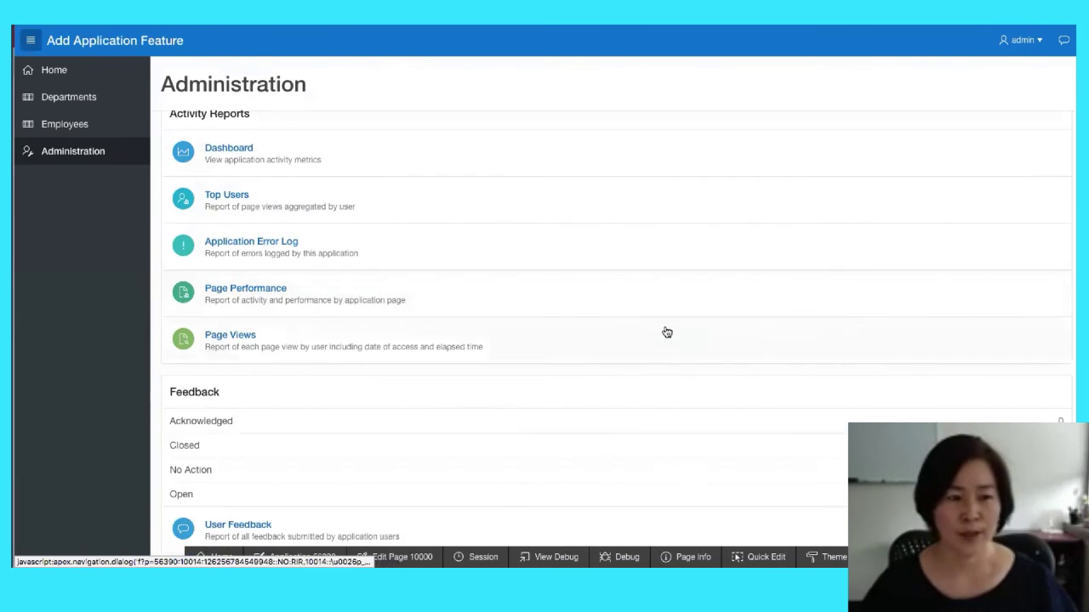
{"action": "scroll", "coordinate": [353, 365], "scroll_direction": "down", "scroll_amount": 1}
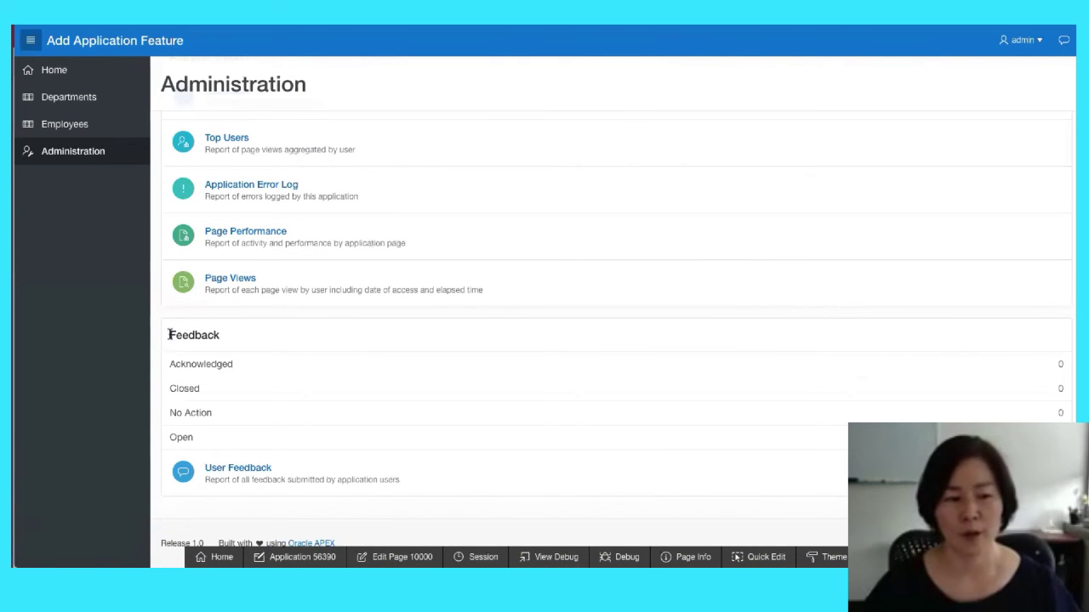
{"action": "left_click_drag", "start_coordinate": [169, 335], "coordinate": [220, 335]}
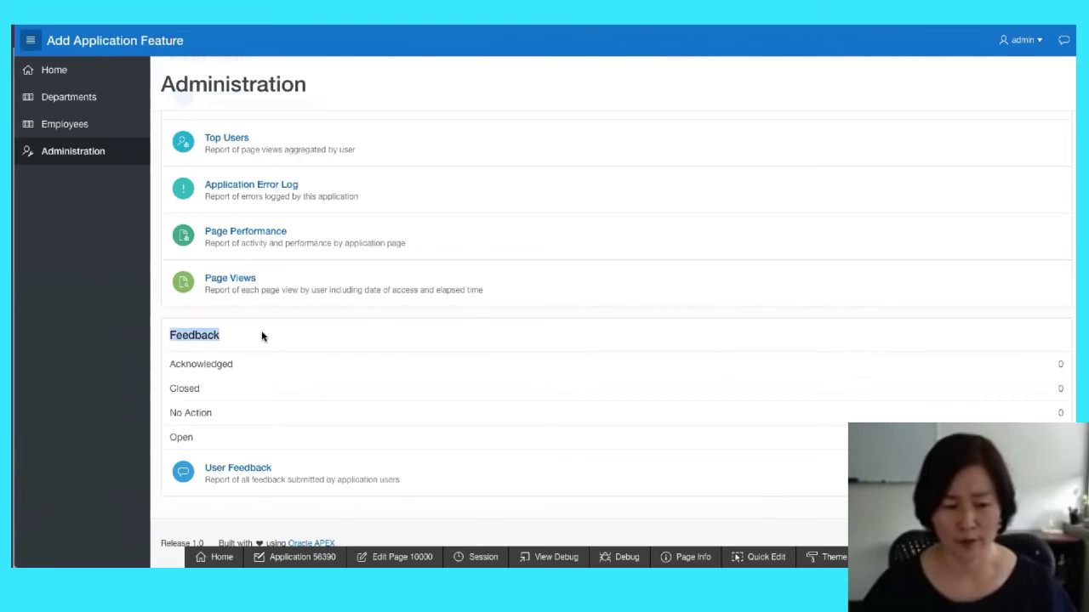
{"action": "left_click", "coordinate": [231, 476]}
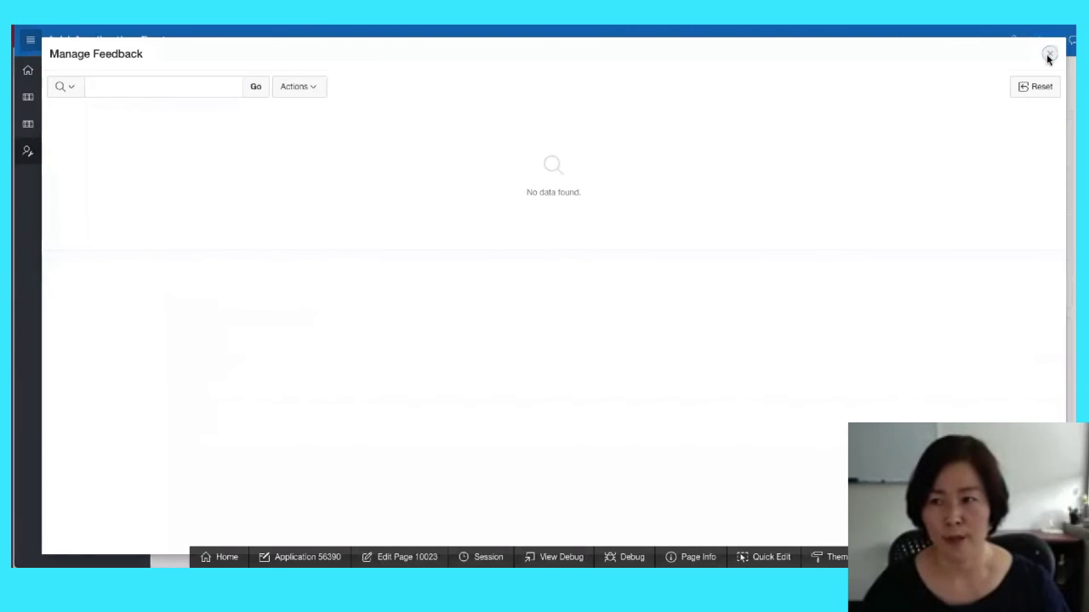
{"action": "left_click", "coordinate": [1050, 51]}
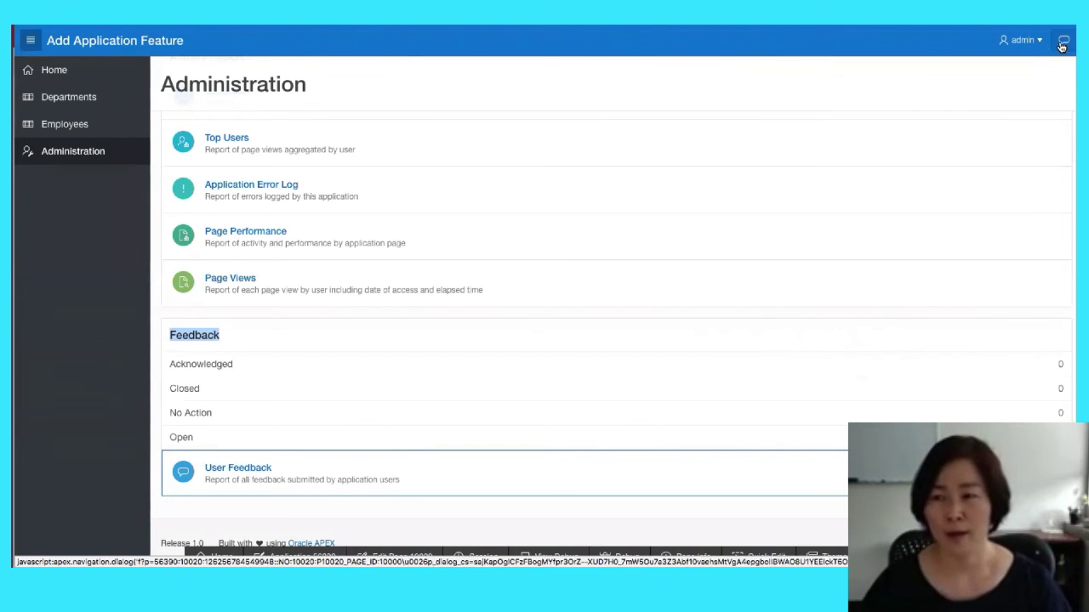
{"action": "left_click", "coordinate": [1061, 44]}
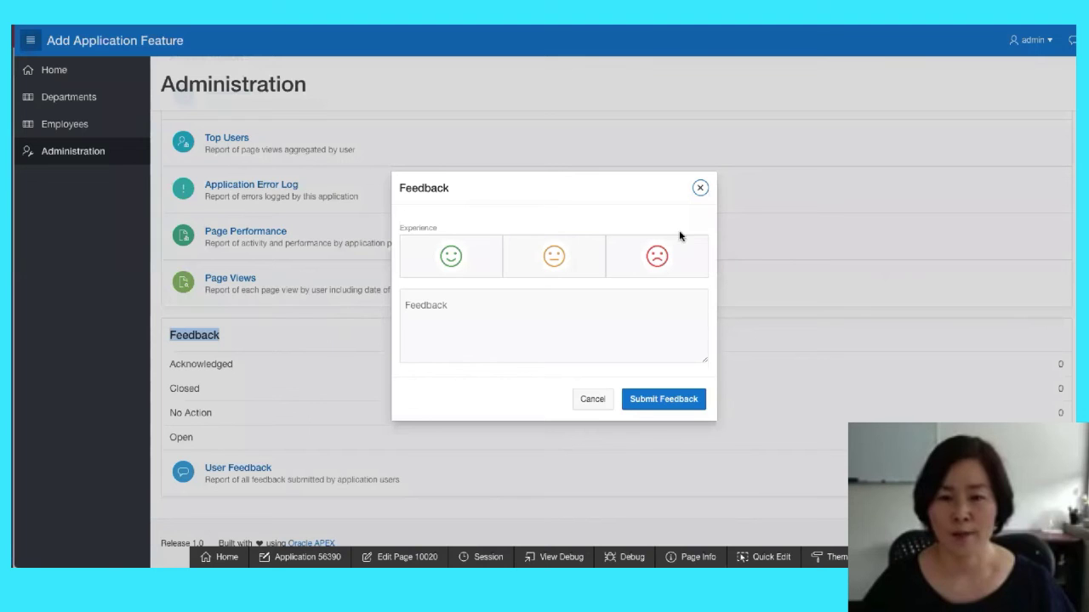
{"action": "left_click", "coordinate": [702, 189]}
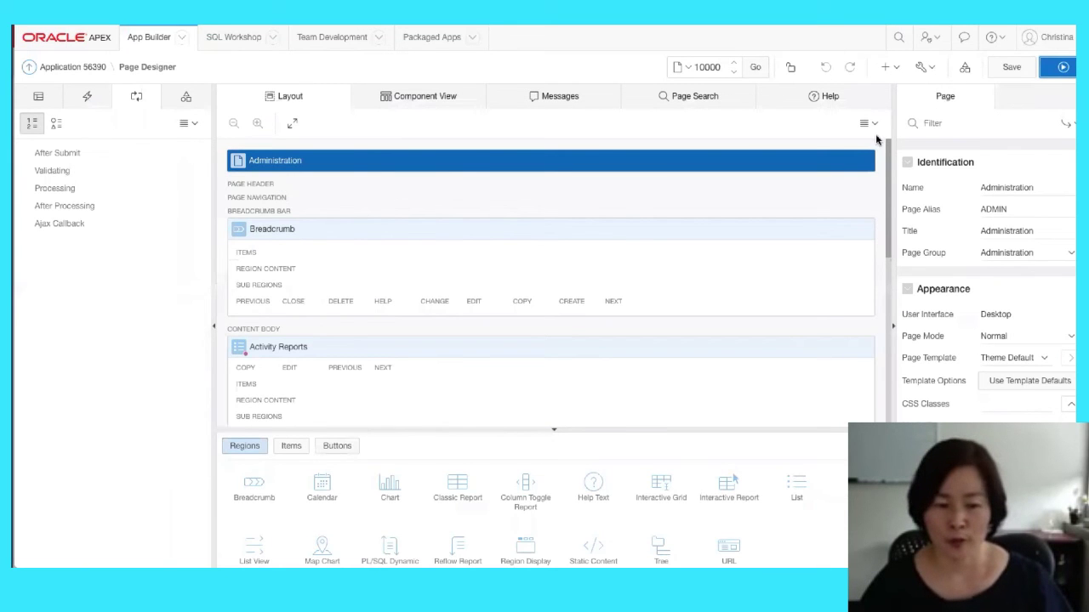
Create the Email Reporting feature page under Administration page 10000 and run the app
{"action": "left_click", "coordinate": [889, 72]}
{"action": "left_click", "coordinate": [905, 90]}
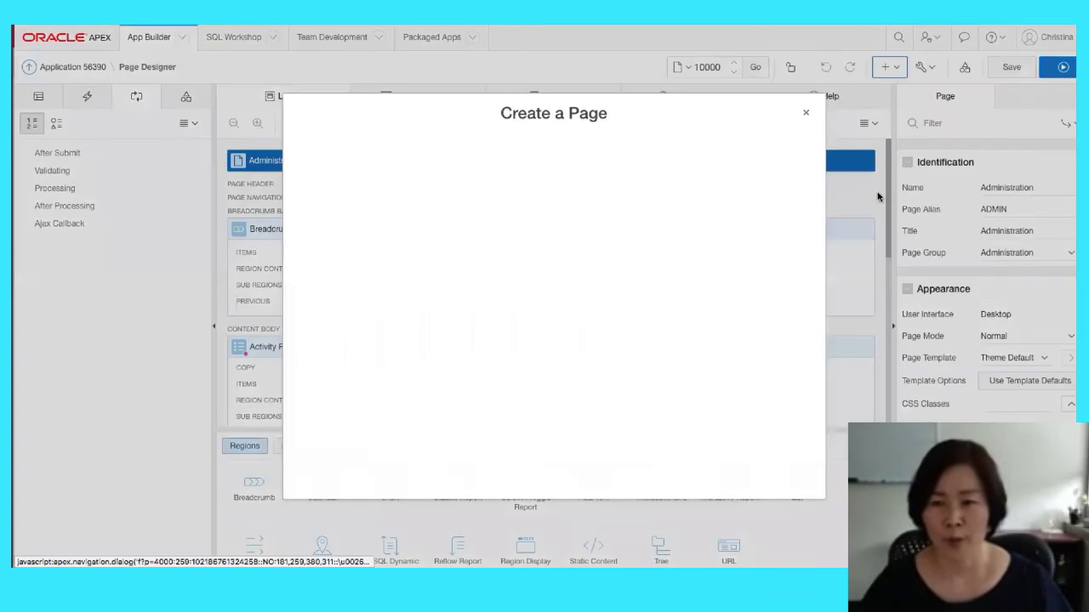
{"action": "left_click", "coordinate": [480, 153]}
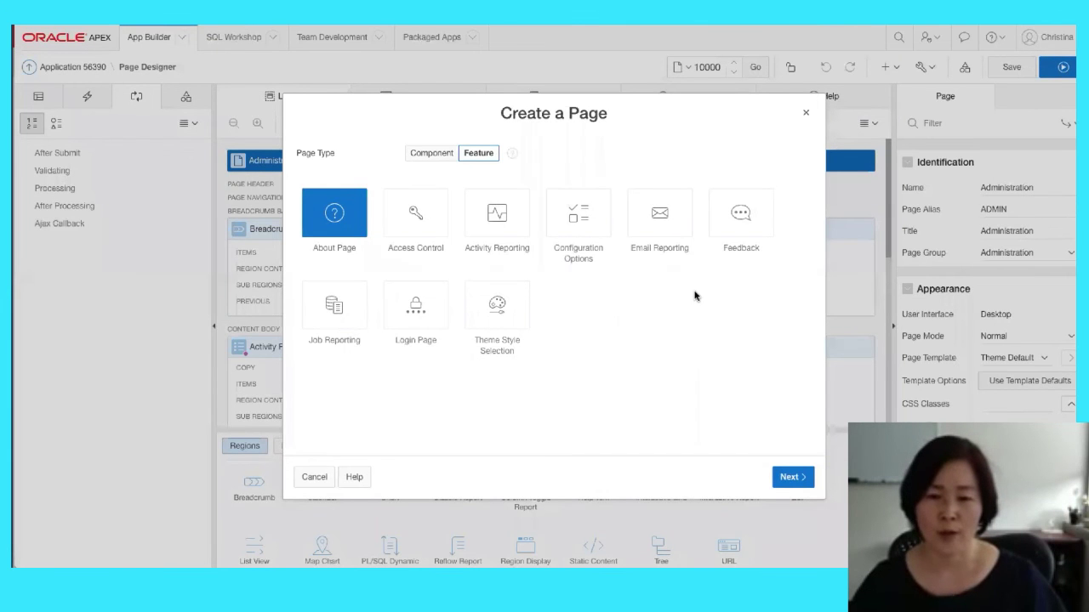
{"action": "left_click", "coordinate": [659, 216]}
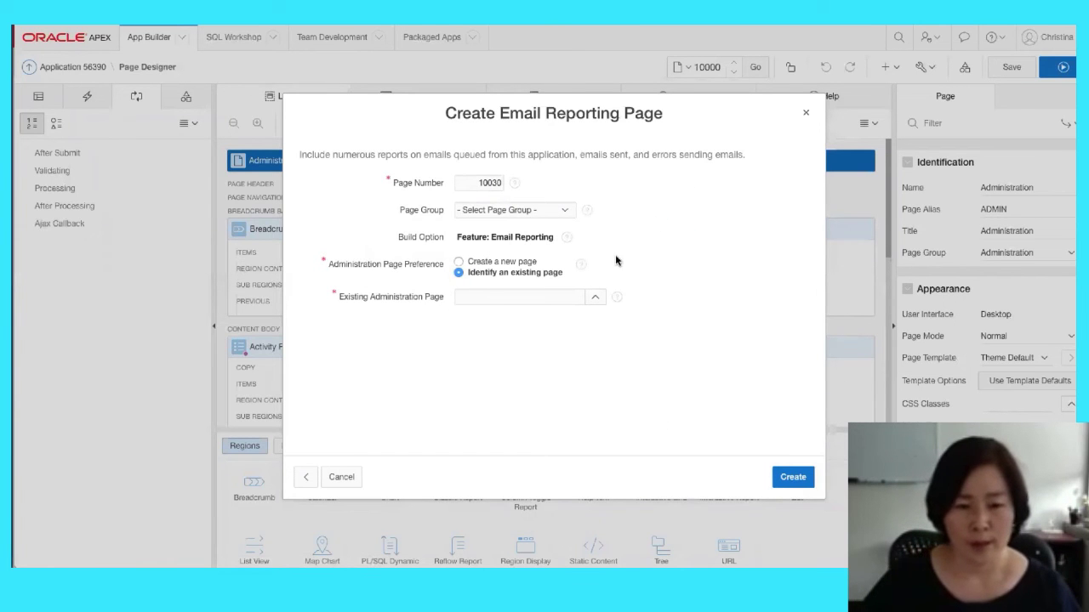
{"action": "left_click", "coordinate": [595, 297]}
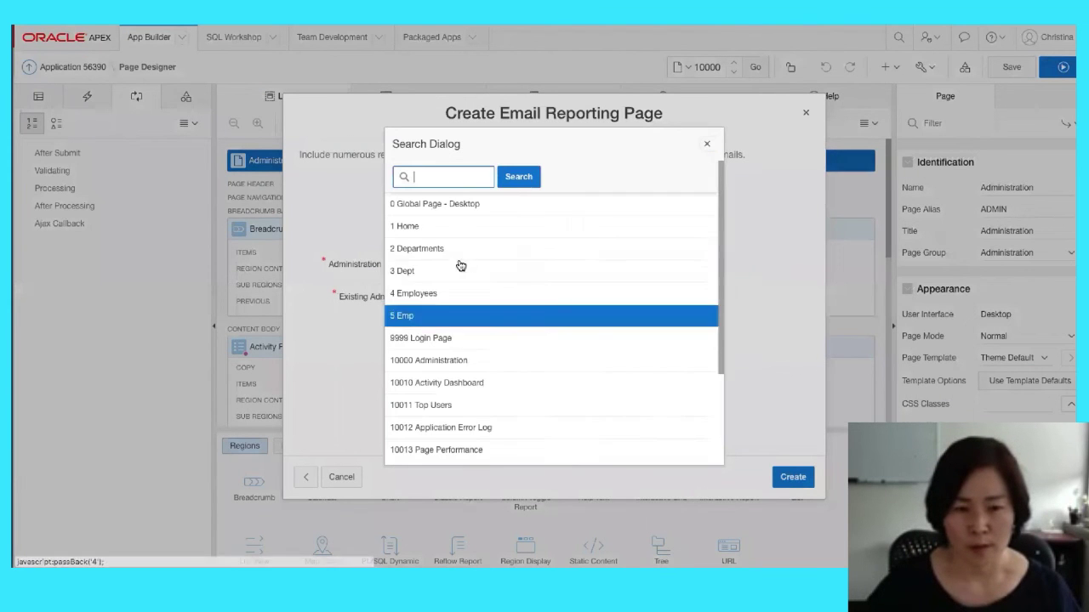
{"action": "left_click", "coordinate": [425, 363]}
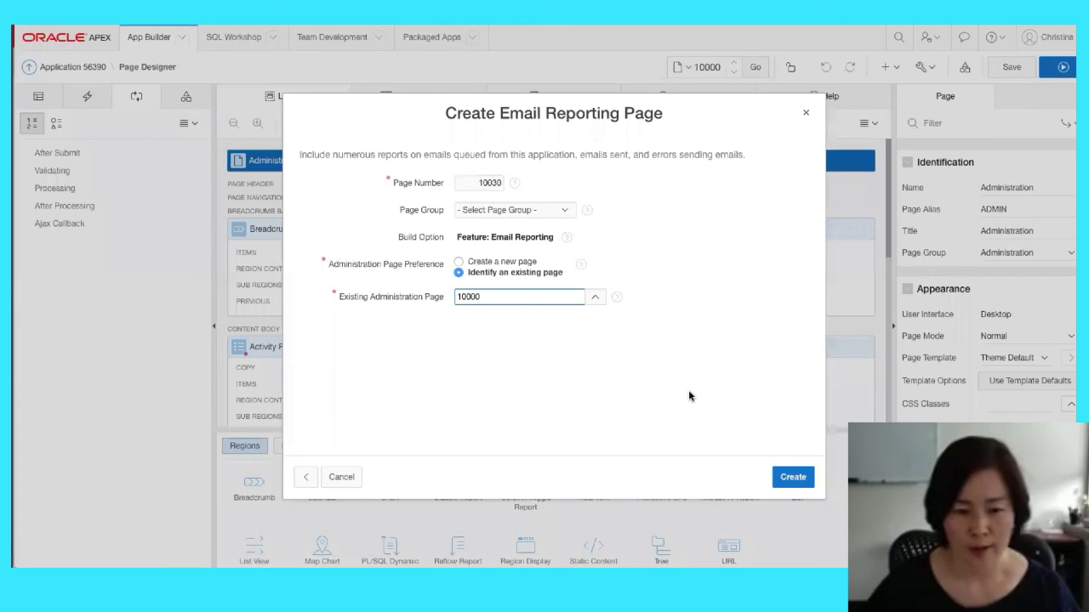
{"action": "left_click", "coordinate": [798, 481]}
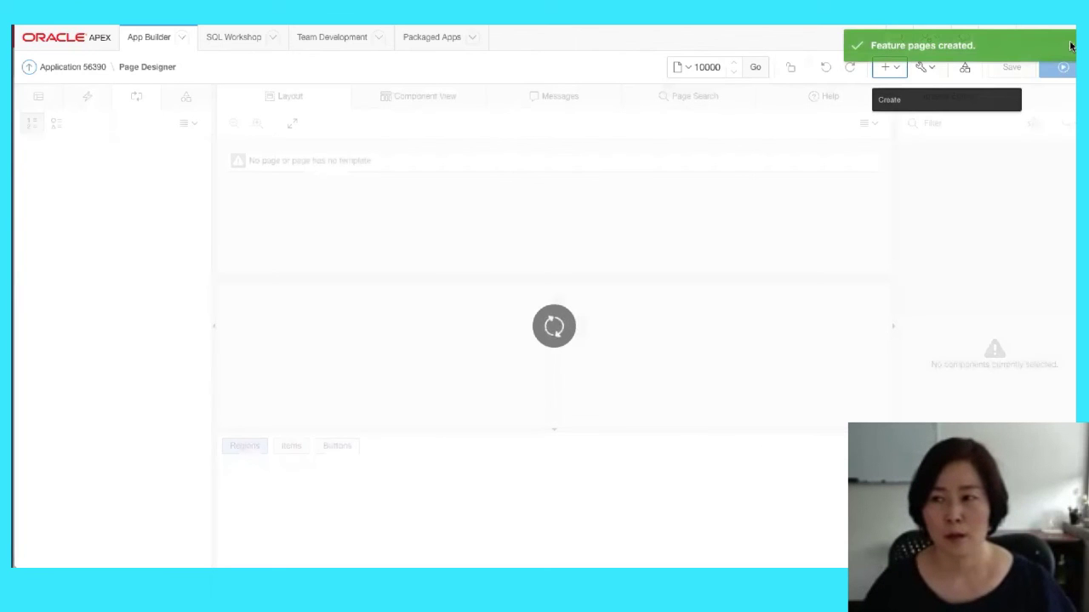
{"action": "left_click", "coordinate": [1066, 66]}
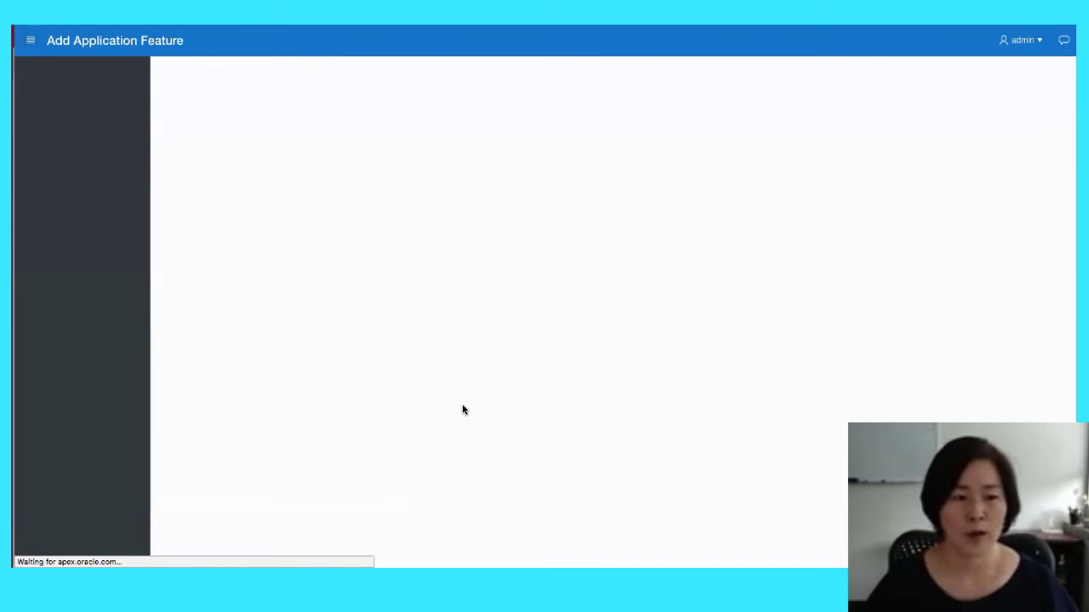
{"action": "scroll", "coordinate": [443, 428], "scroll_direction": "down", "scroll_amount": 3}
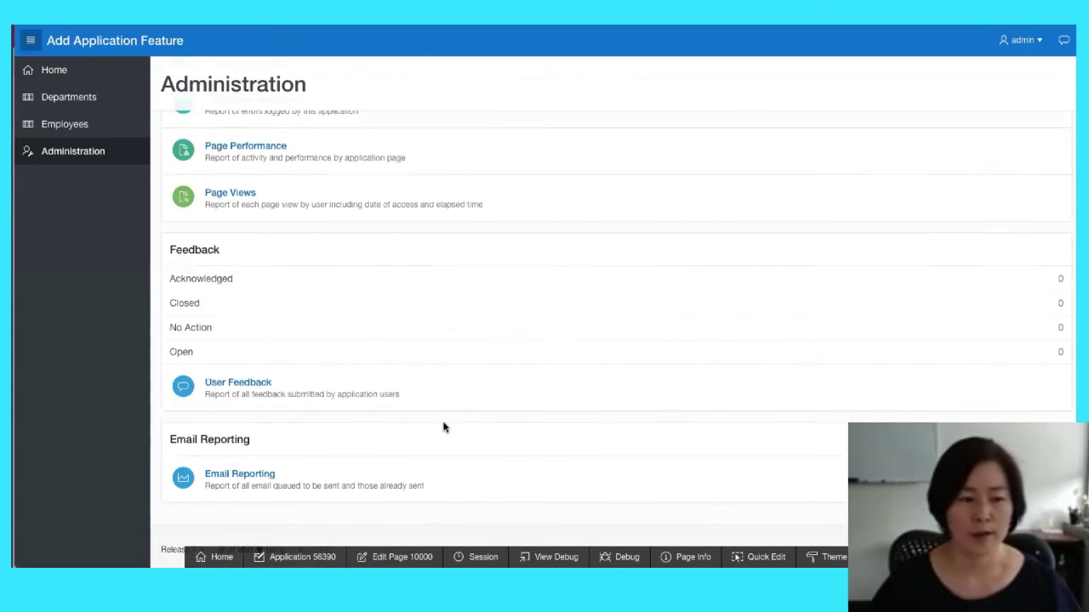
{"action": "left_click", "coordinate": [229, 471]}
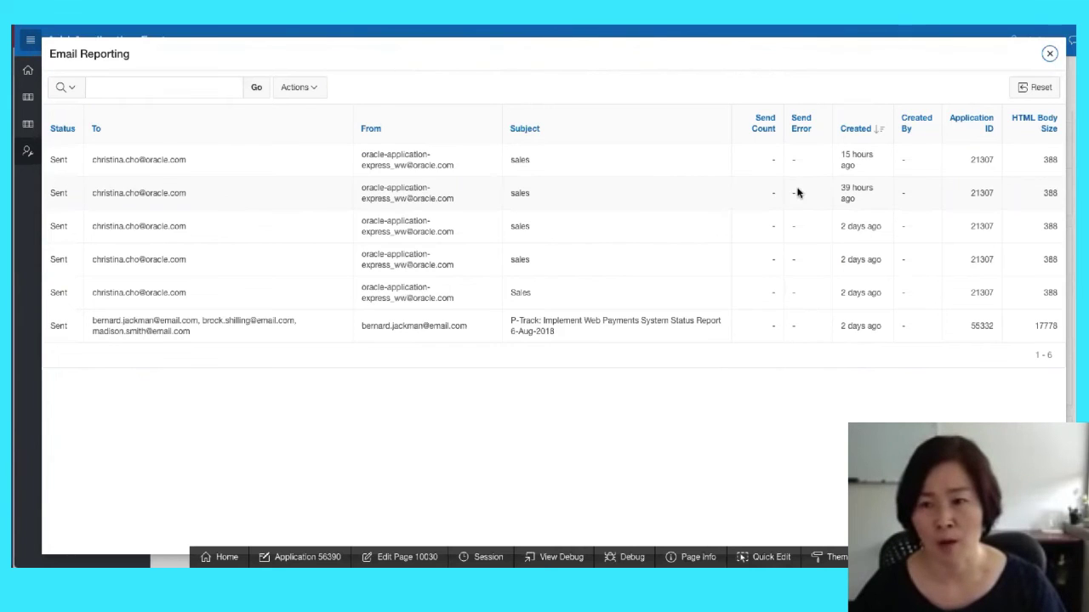
{"action": "left_click", "coordinate": [1051, 56]}
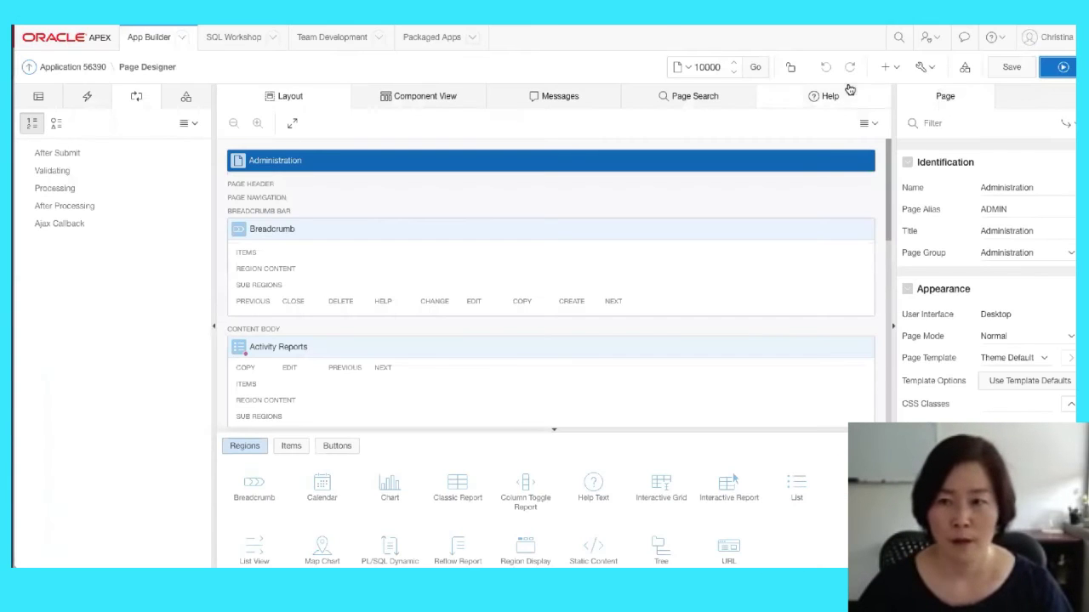
Start a new feature page and choose the Job Reporting feature
{"action": "left_click", "coordinate": [884, 67]}
{"action": "left_click", "coordinate": [902, 94]}
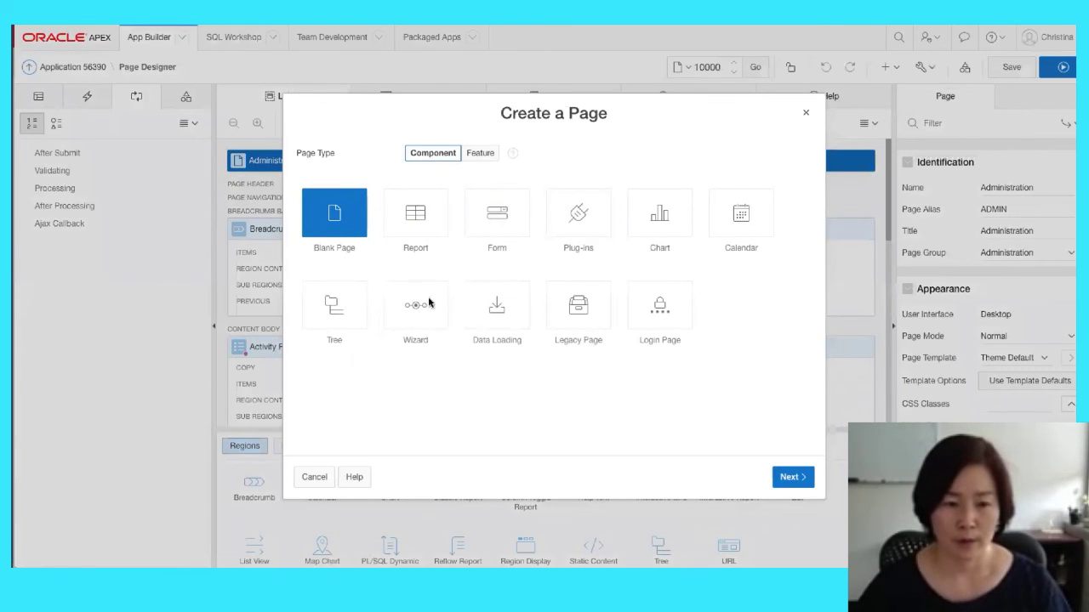
{"action": "left_click", "coordinate": [483, 154]}
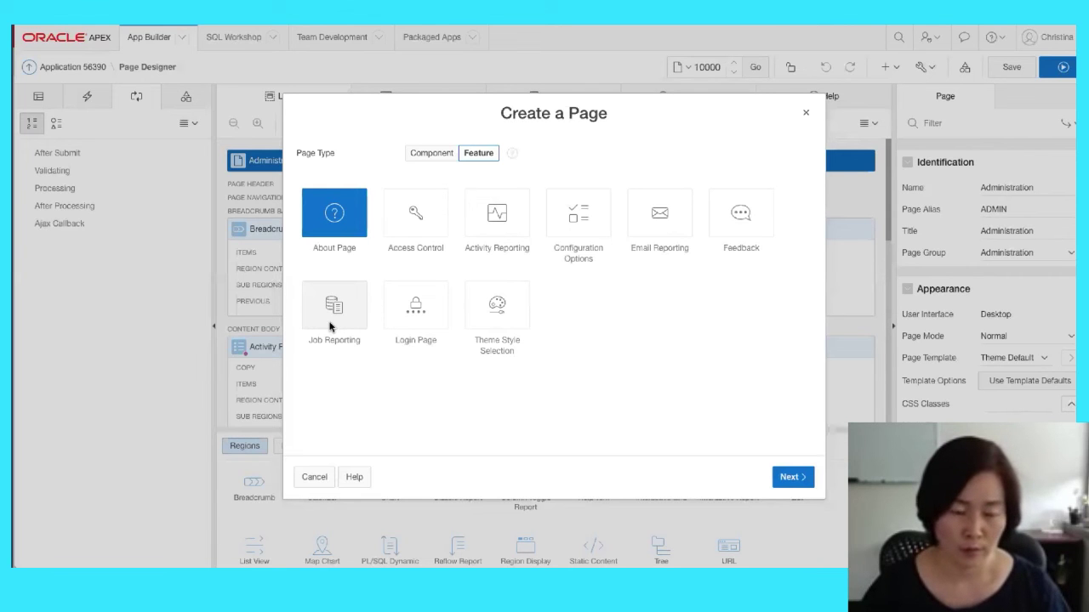
{"action": "left_click", "coordinate": [330, 327]}
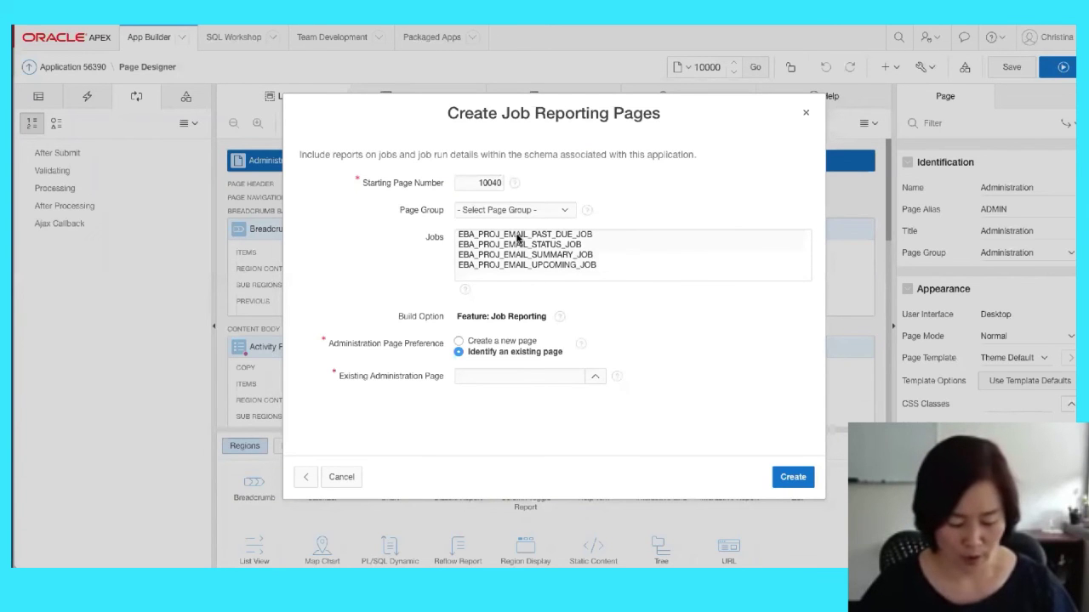
Select EBA_PROJ_EMAIL_PAST_DUE_JOB and EBA_PROJ_EMAIL_STATUS_JOB, link Administration page 10000, and create
{"action": "left_click", "coordinate": [518, 239]}
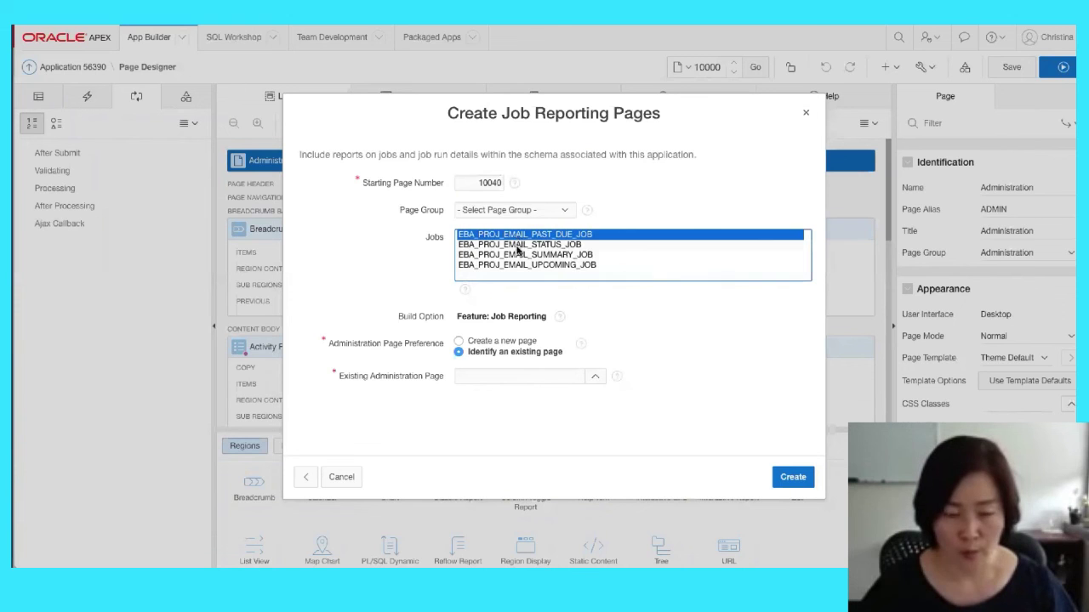
{"action": "left_click", "coordinate": [519, 247], "text": "ctrl"}
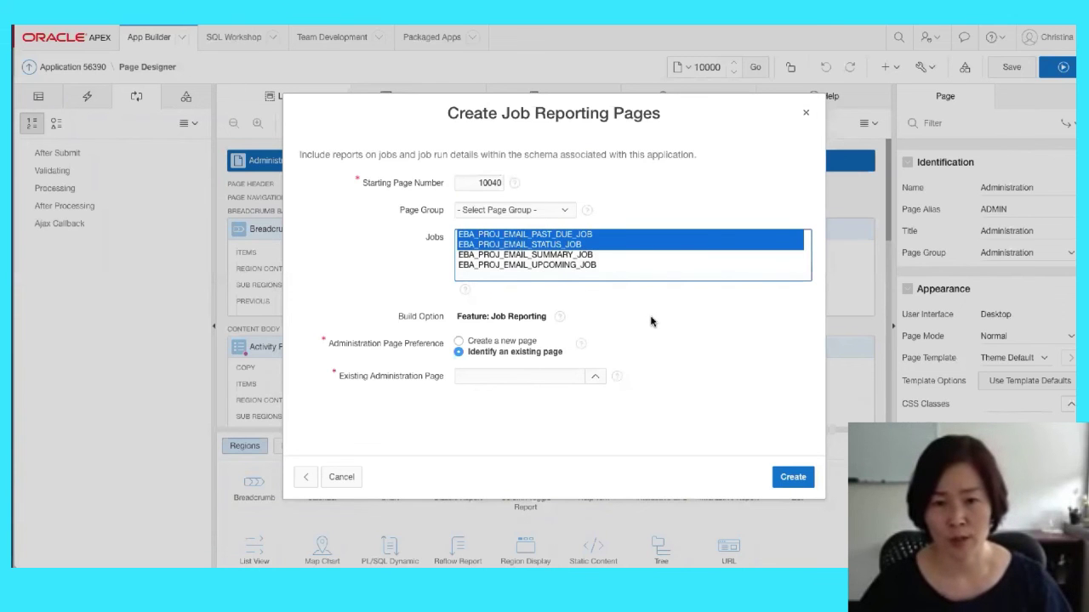
{"action": "left_click", "coordinate": [596, 376]}
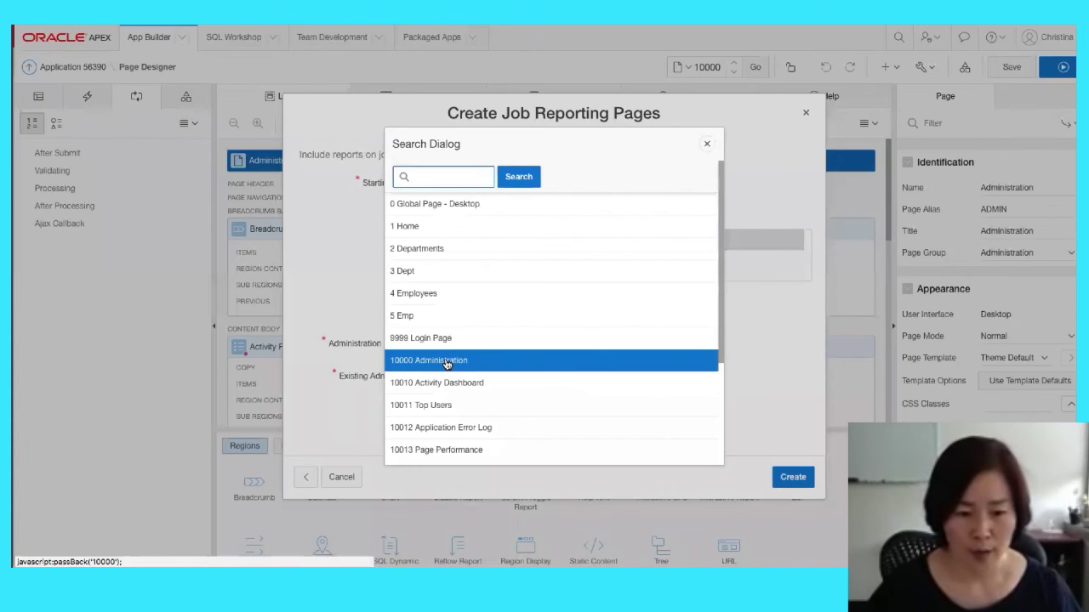
{"action": "left_click", "coordinate": [448, 362]}
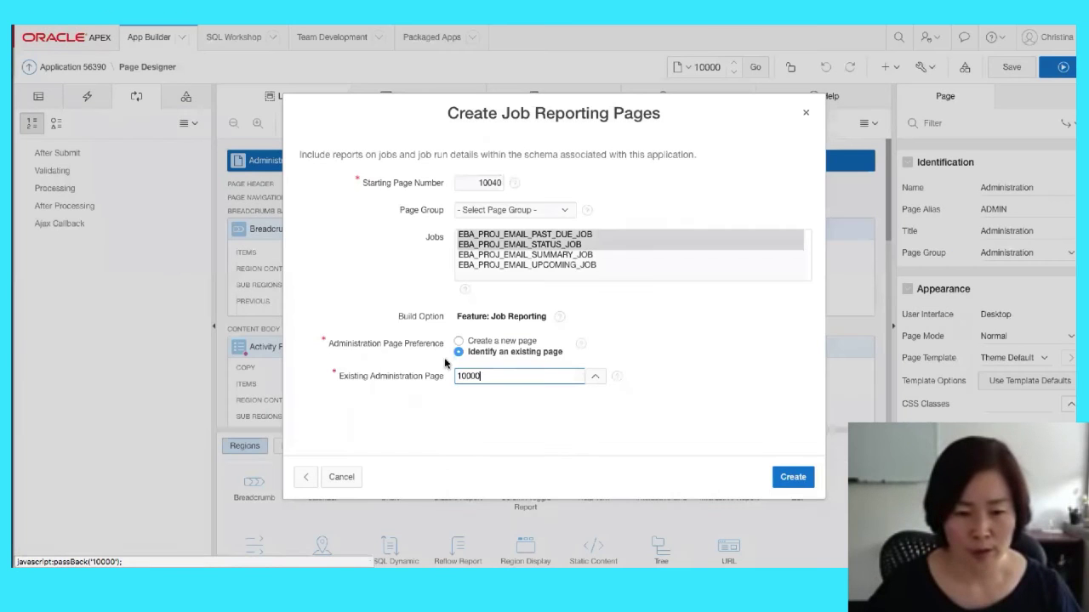
{"action": "left_click", "coordinate": [806, 482]}
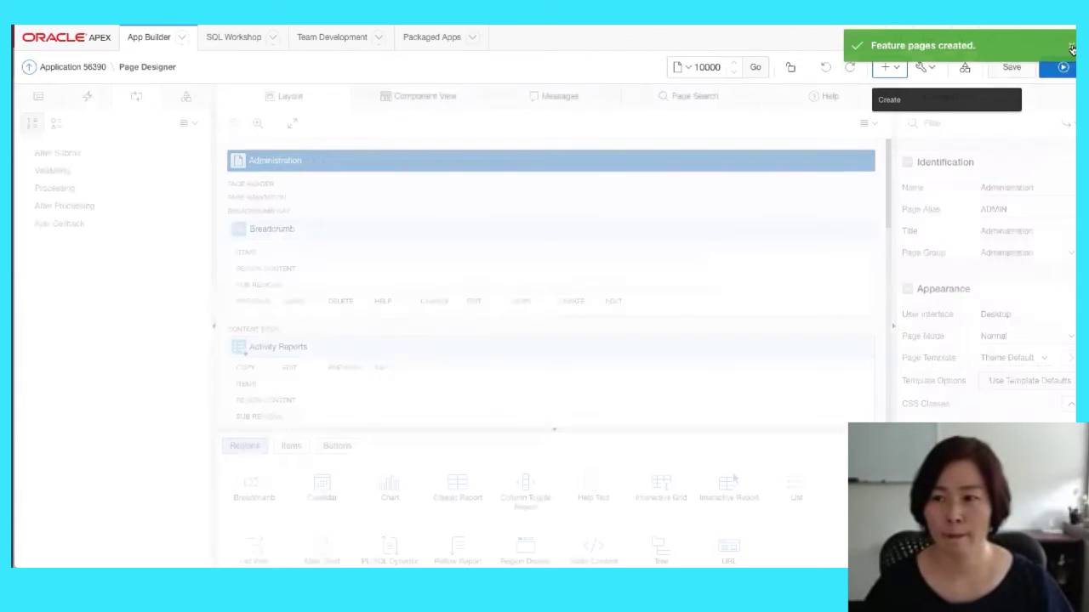
Run the app, open the Job Reporting report and review its available columns
{"action": "left_click", "coordinate": [1062, 66]}
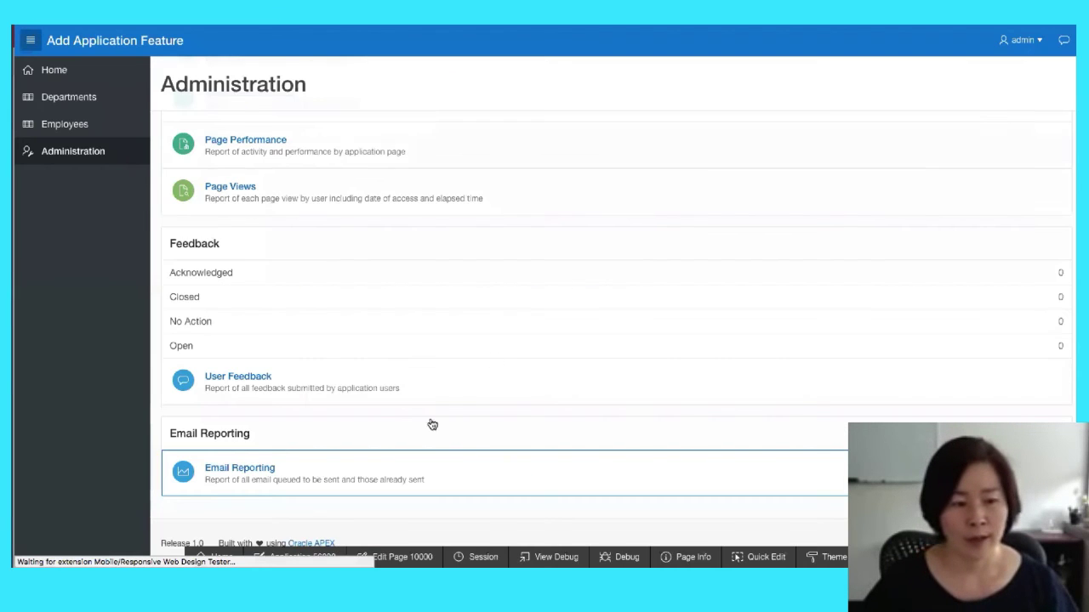
{"action": "scroll", "coordinate": [294, 466], "scroll_direction": "down", "scroll_amount": 2}
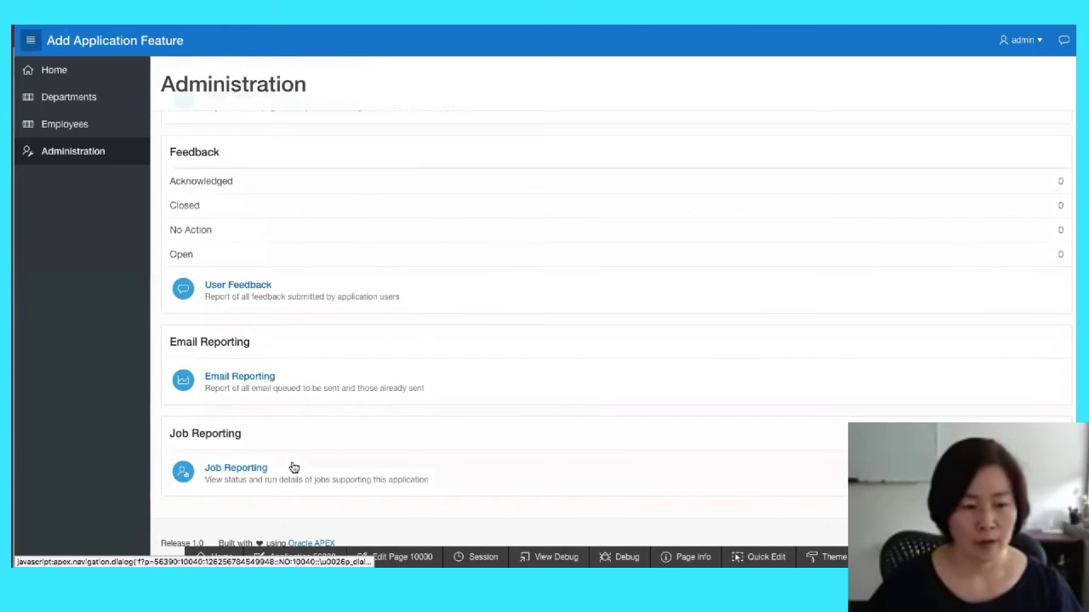
{"action": "left_click", "coordinate": [231, 470]}
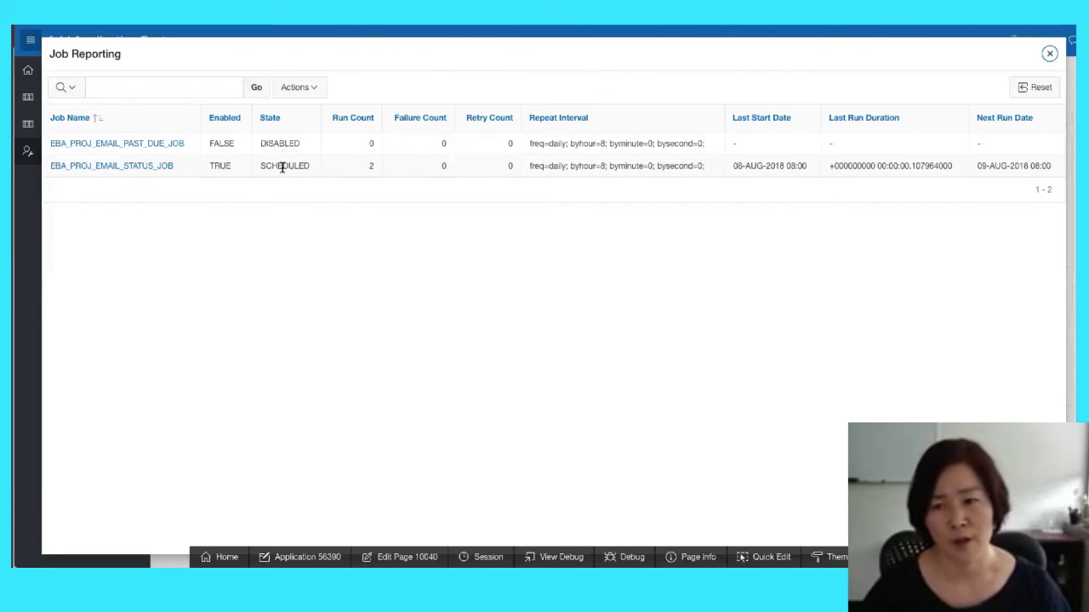
{"action": "left_click", "coordinate": [296, 90]}
{"action": "left_click", "coordinate": [304, 115]}
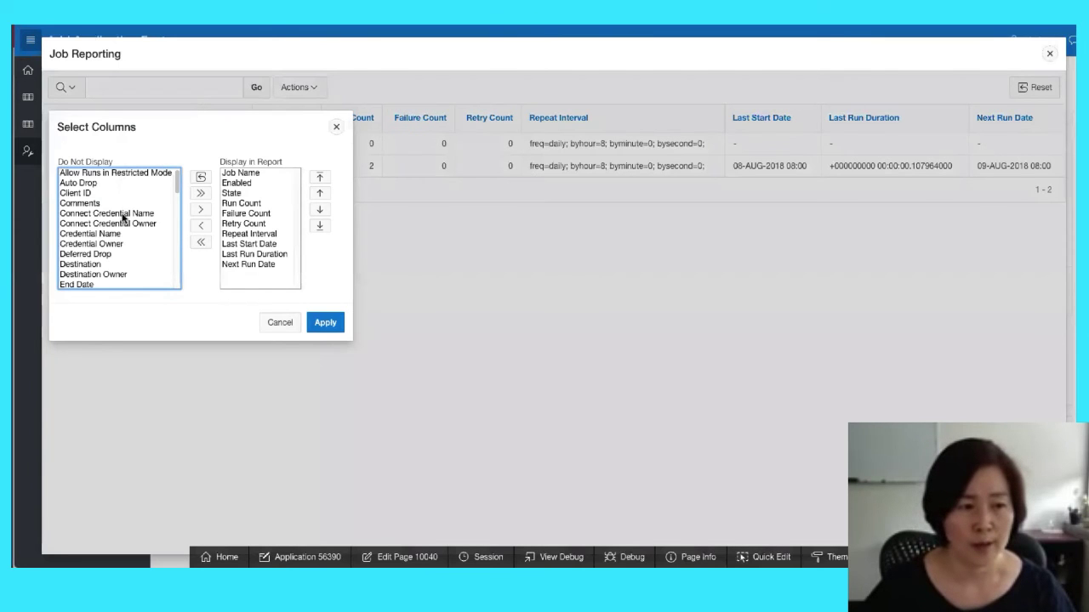
{"action": "left_click", "coordinate": [336, 130]}
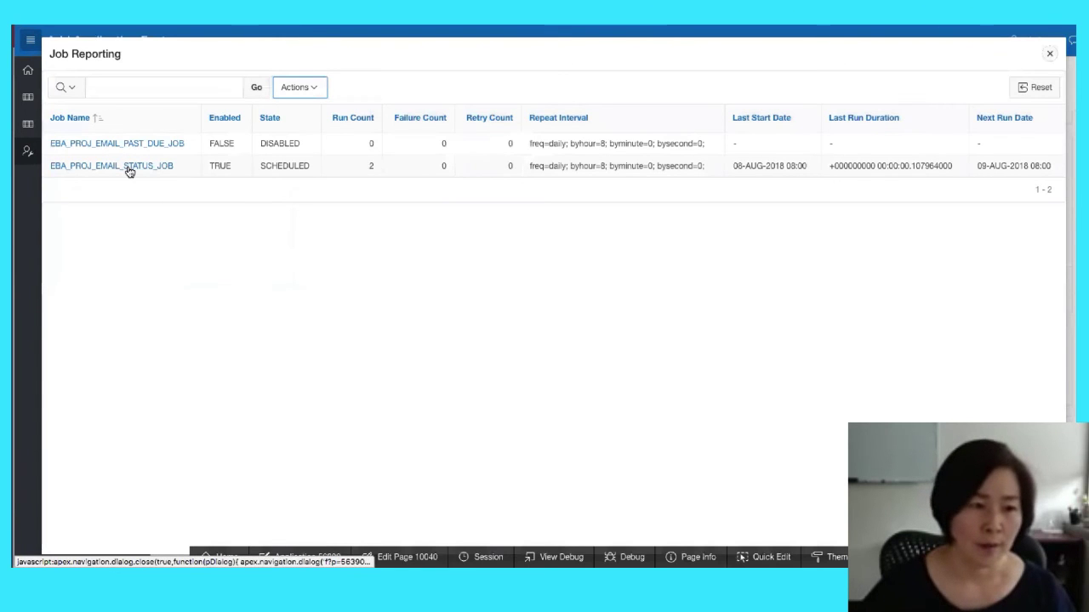
Review the run details for EBA_PROJ_EMAIL_STATUS_JOB and its columns, then close it
{"action": "left_click", "coordinate": [127, 169]}
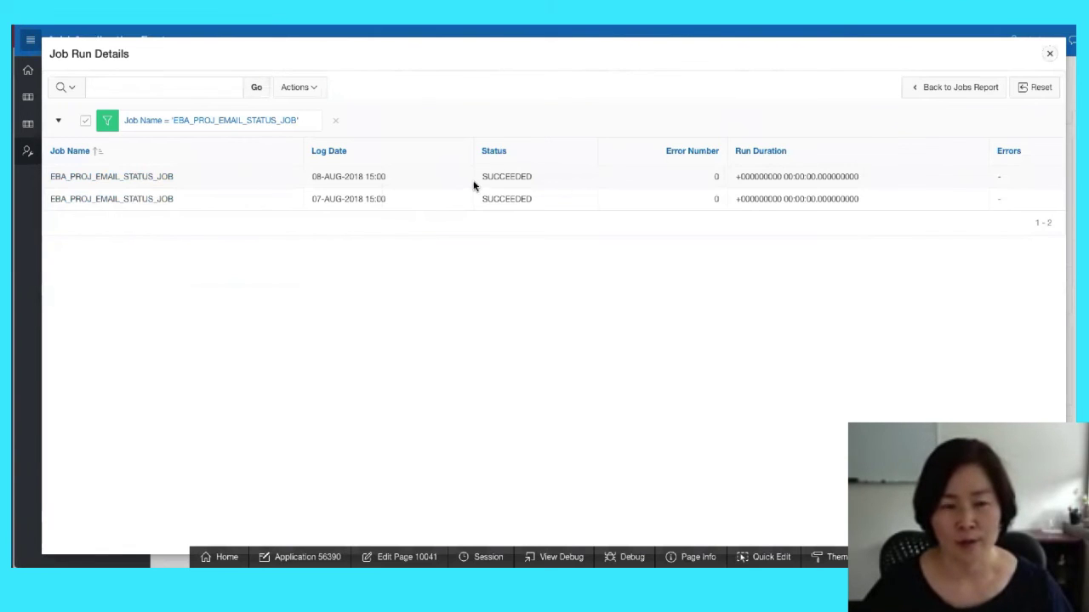
{"action": "left_click", "coordinate": [296, 91]}
{"action": "left_click", "coordinate": [295, 114]}
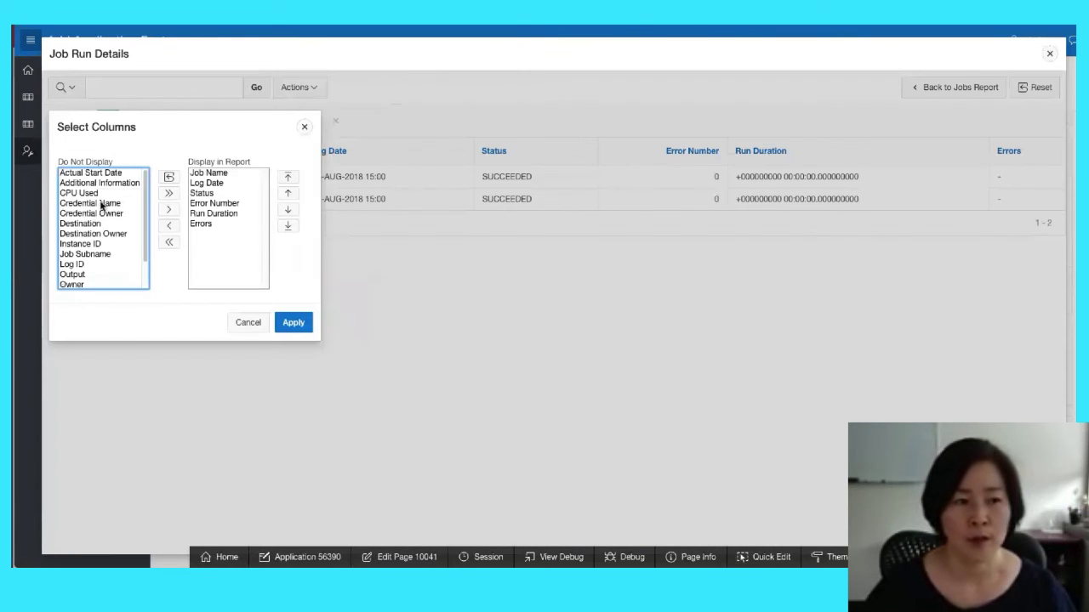
{"action": "left_click", "coordinate": [260, 329]}
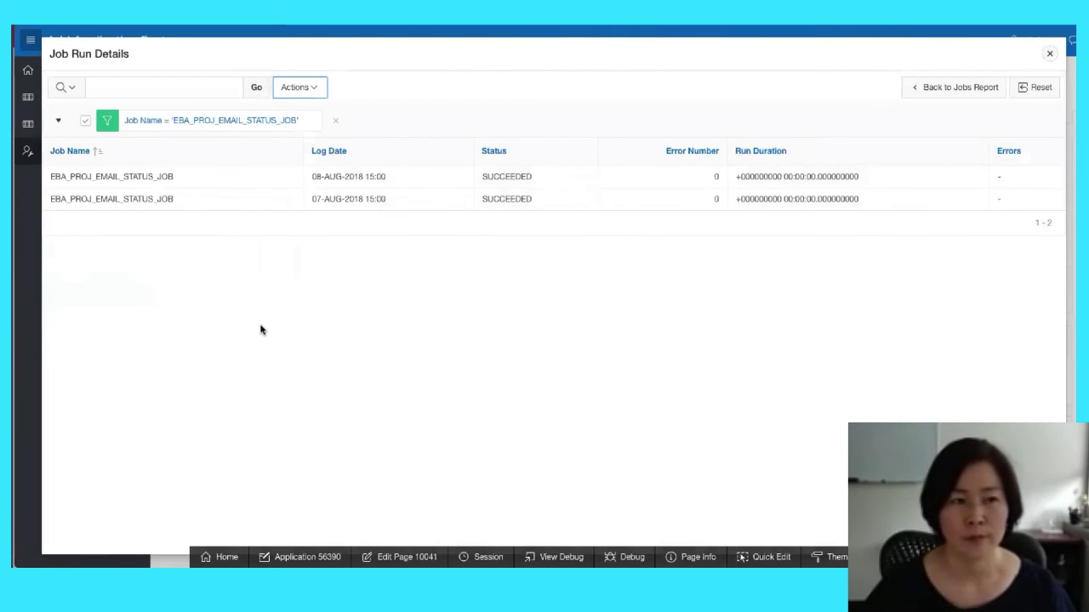
{"action": "left_click", "coordinate": [1051, 56]}
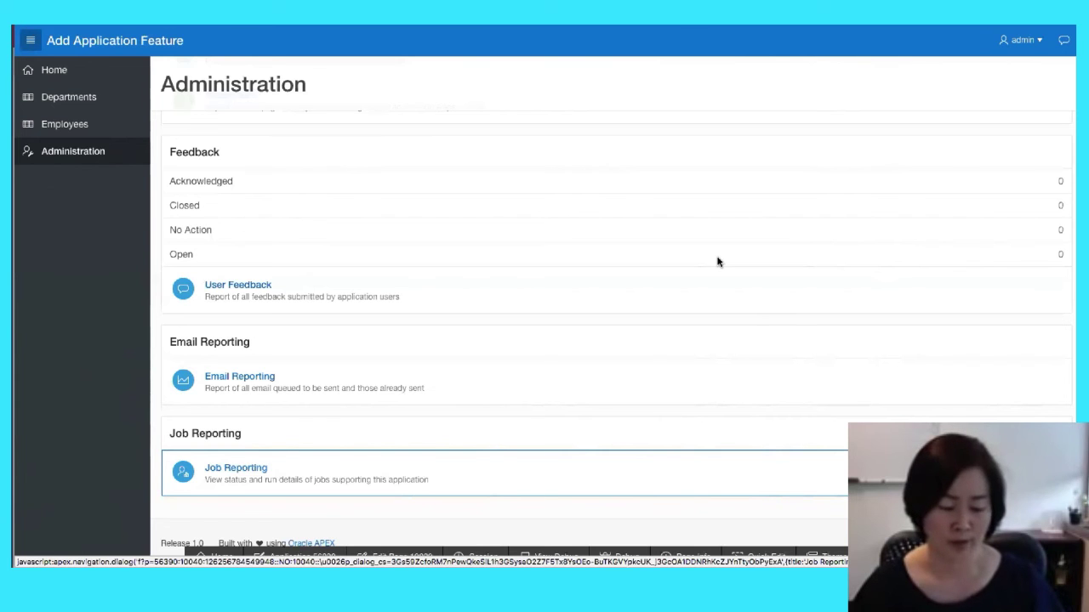
Return to PowerPoint and advance to the 'Demo: Remove Application Features' slide
{"action": "key", "text": "alt+Tab"}
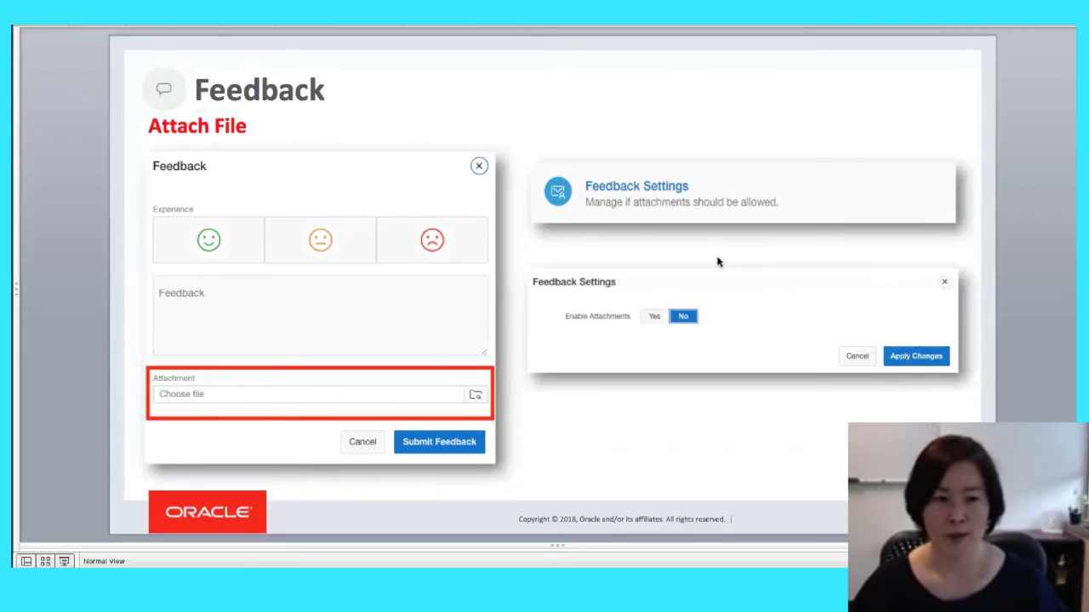
{"action": "key", "text": "Page_Down"}
{"action": "key", "text": "Page_Down"}
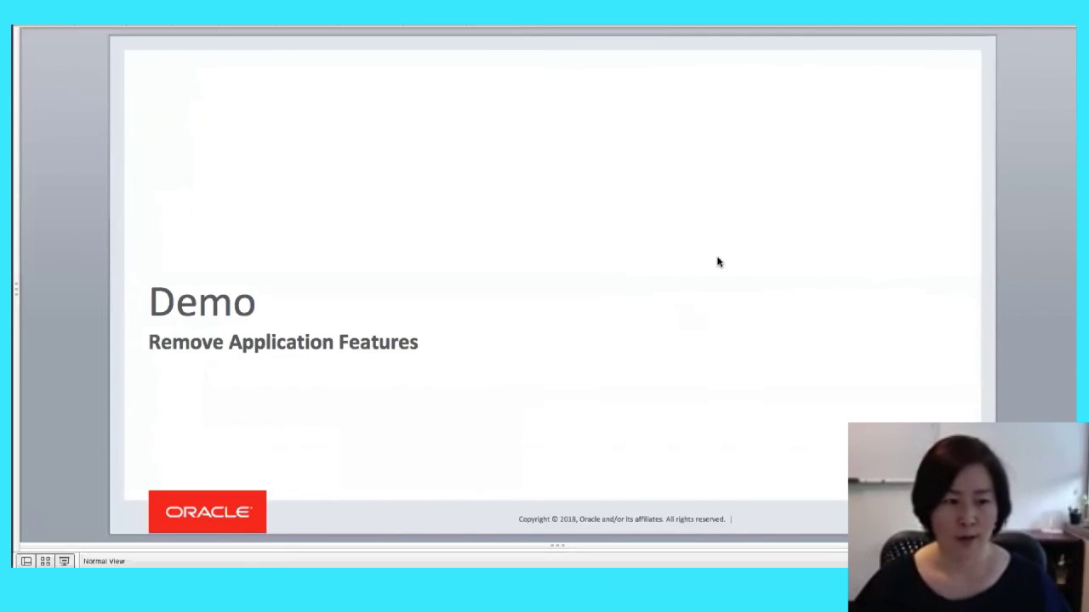
{"action": "key", "text": "Page_Down"}
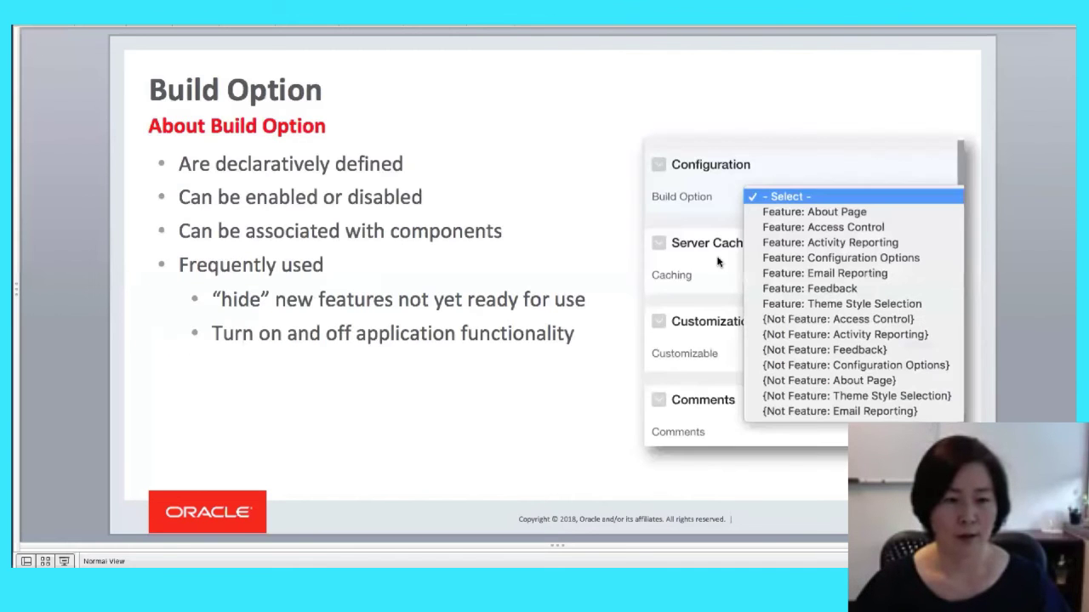
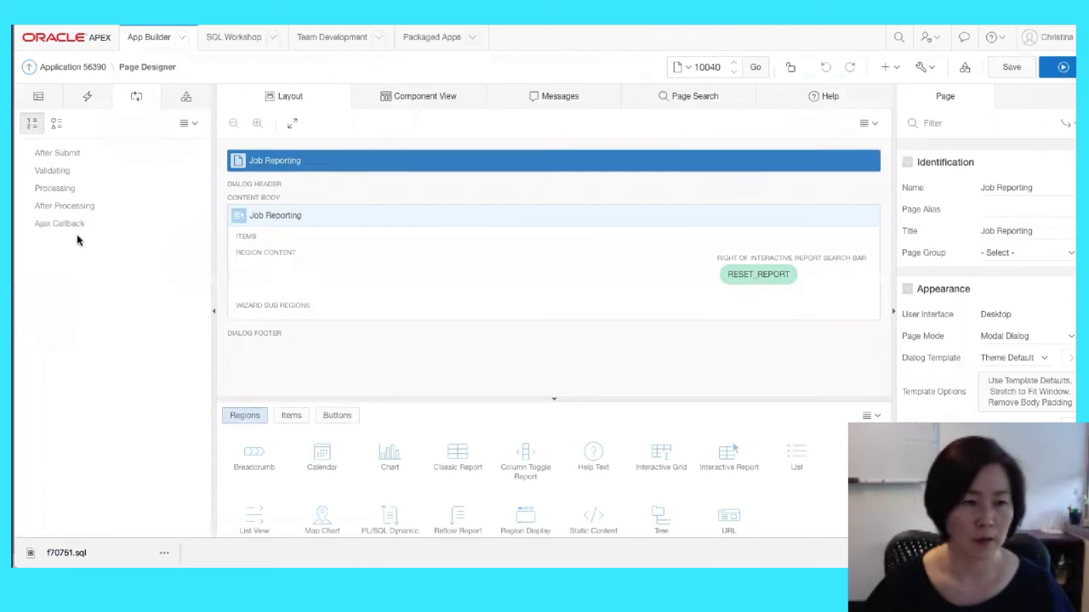
Open the Job Reporting region's SQL query in the code editor and scroll to its from clause
{"action": "left_click", "coordinate": [50, 102]}
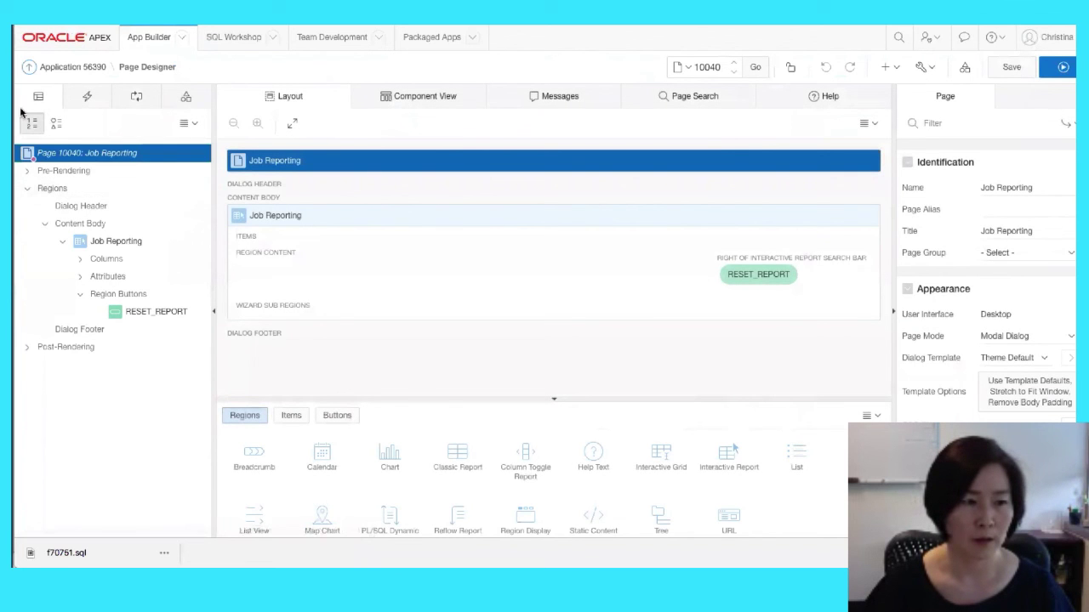
{"action": "left_click", "coordinate": [94, 241]}
{"action": "left_click", "coordinate": [1071, 314]}
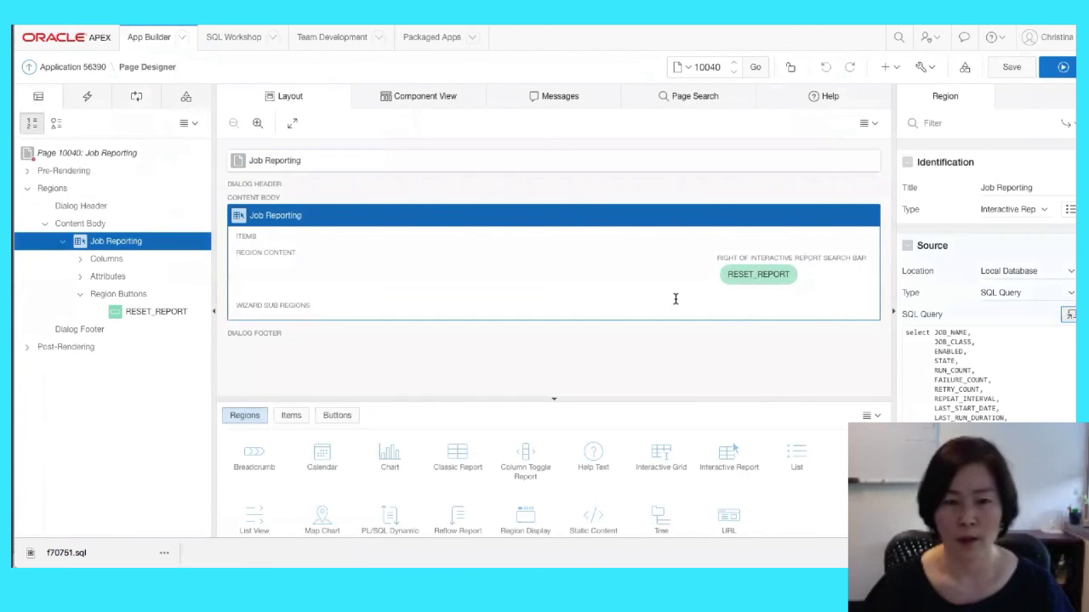
{"action": "scroll", "coordinate": [406, 284], "scroll_direction": "down", "scroll_amount": 10}
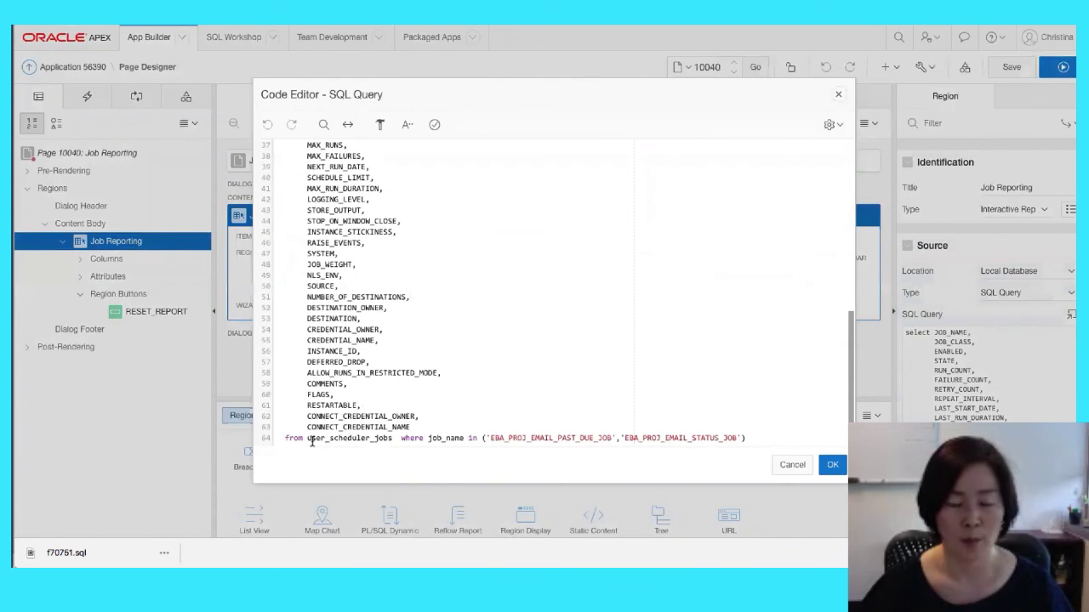
Highlight user_scheduler_jobs and the job names in the query, then close the editor and report
{"action": "double_click", "coordinate": [379, 437]}
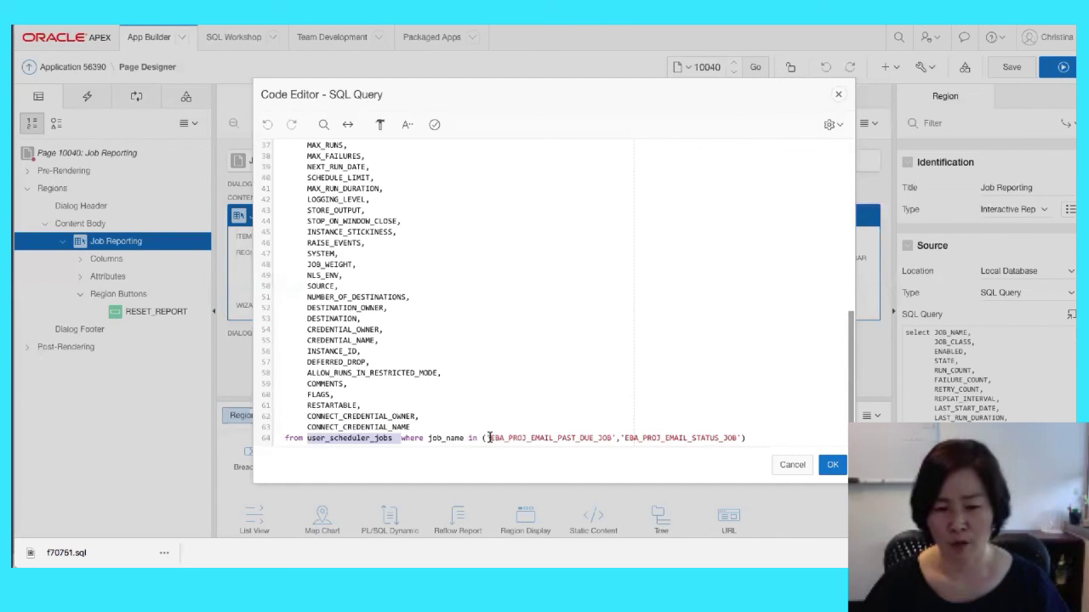
{"action": "left_click_drag", "start_coordinate": [488, 438], "coordinate": [740, 438]}
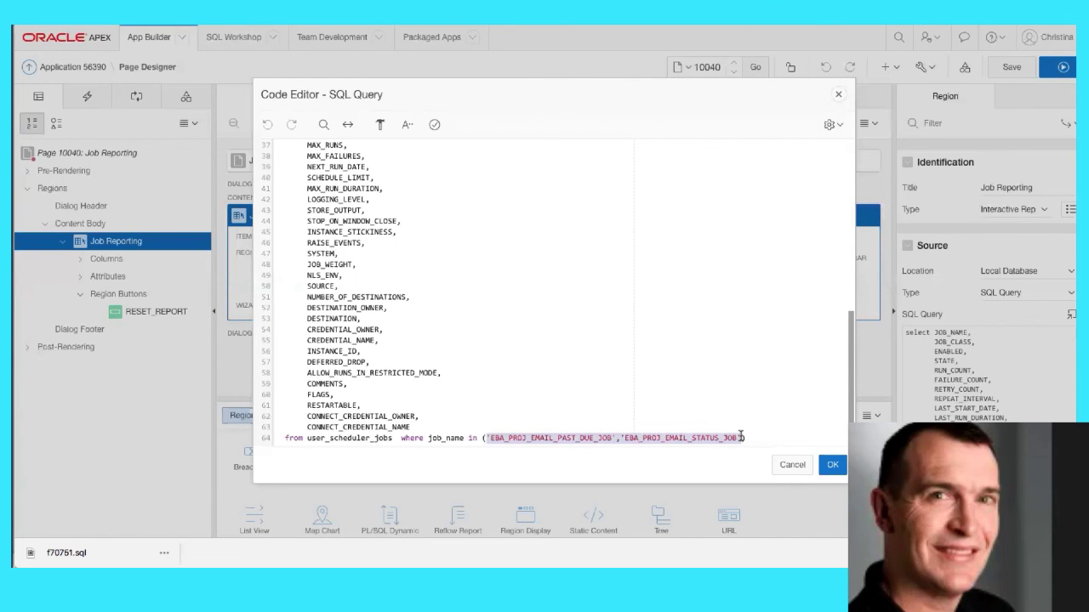
{"action": "left_click", "coordinate": [837, 96]}
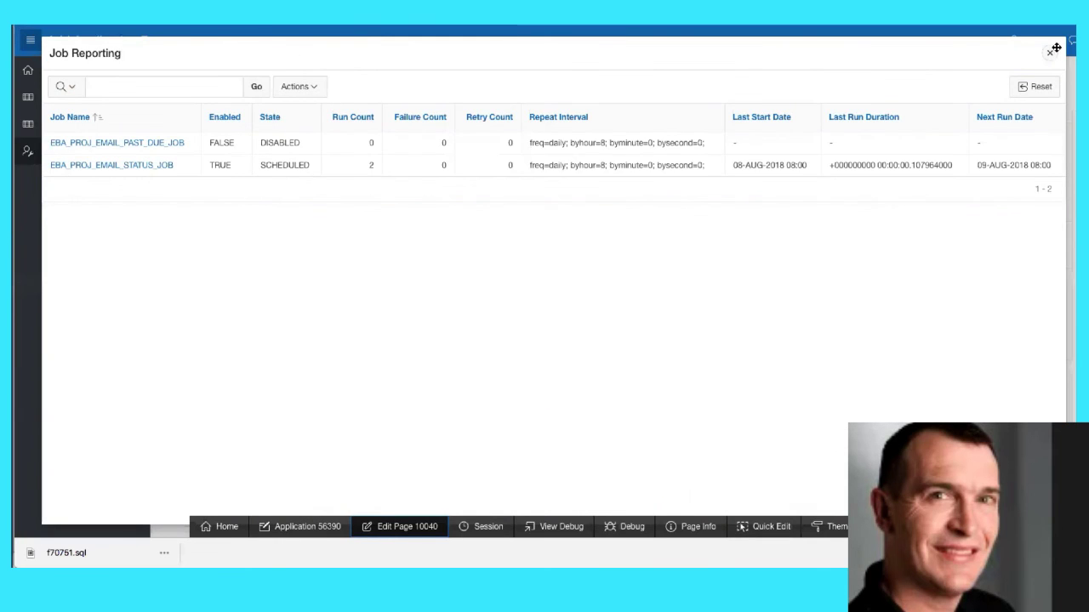
{"action": "key", "text": "Escape"}
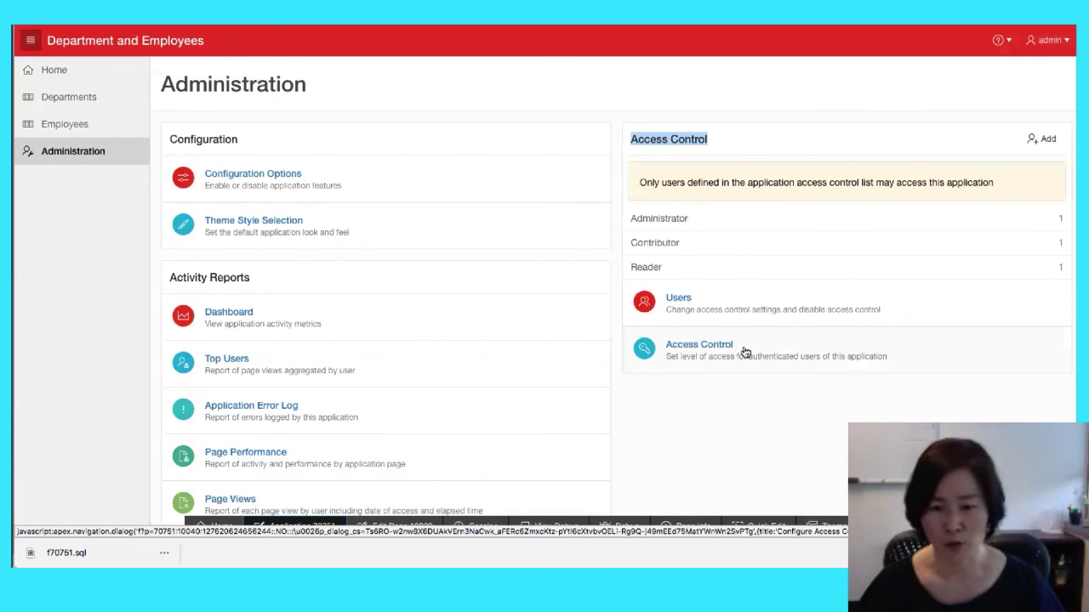
Add user admin2 with the Administrator role, then close the user access list
{"action": "left_click", "coordinate": [668, 303]}
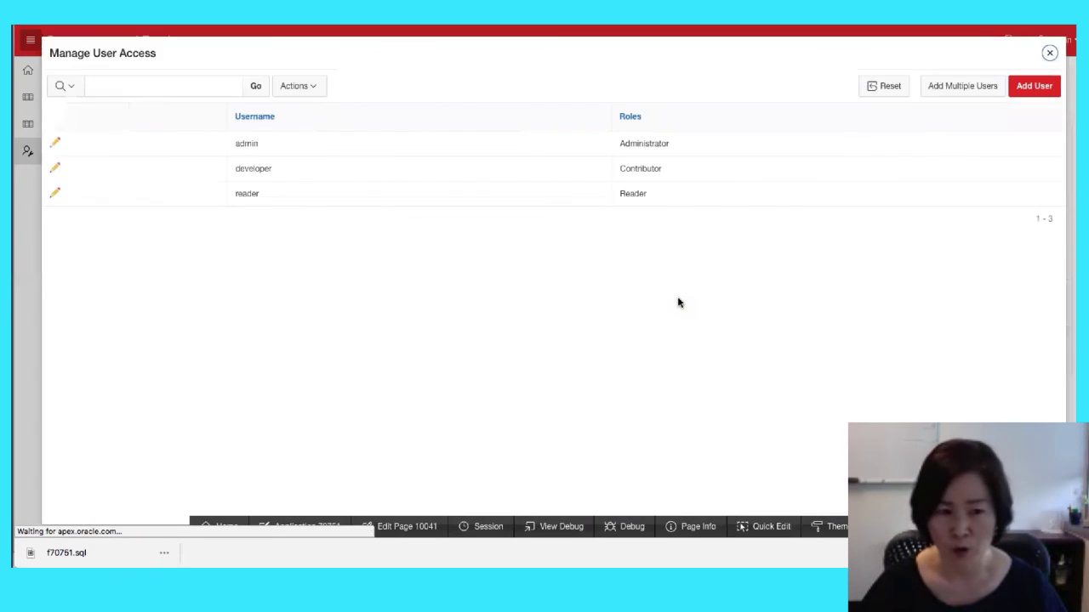
{"action": "left_click", "coordinate": [1027, 91]}
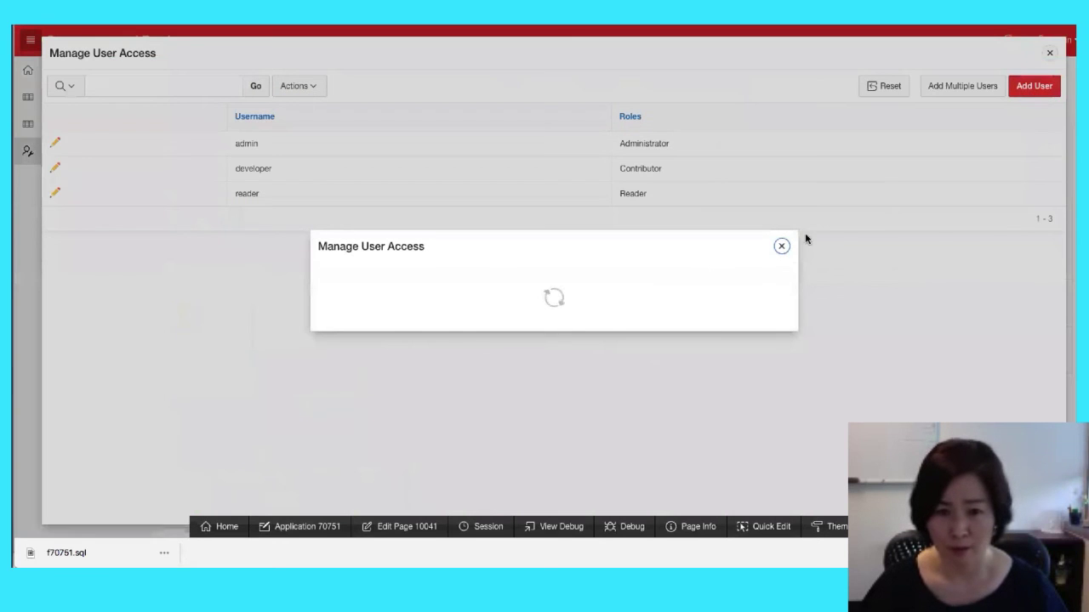
{"action": "type", "text": "admin2"}
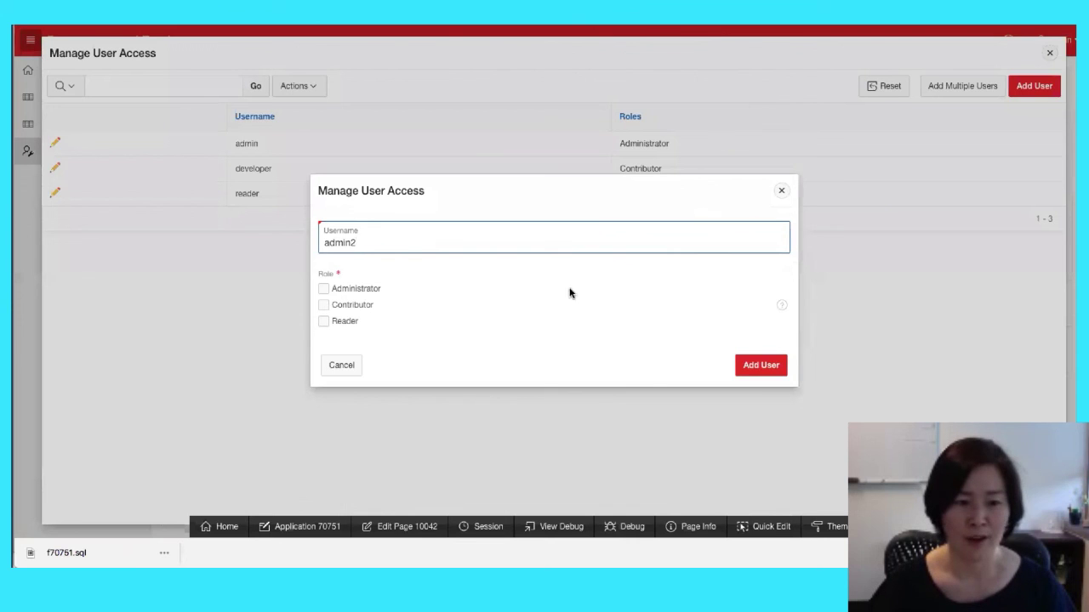
{"action": "left_click", "coordinate": [323, 289]}
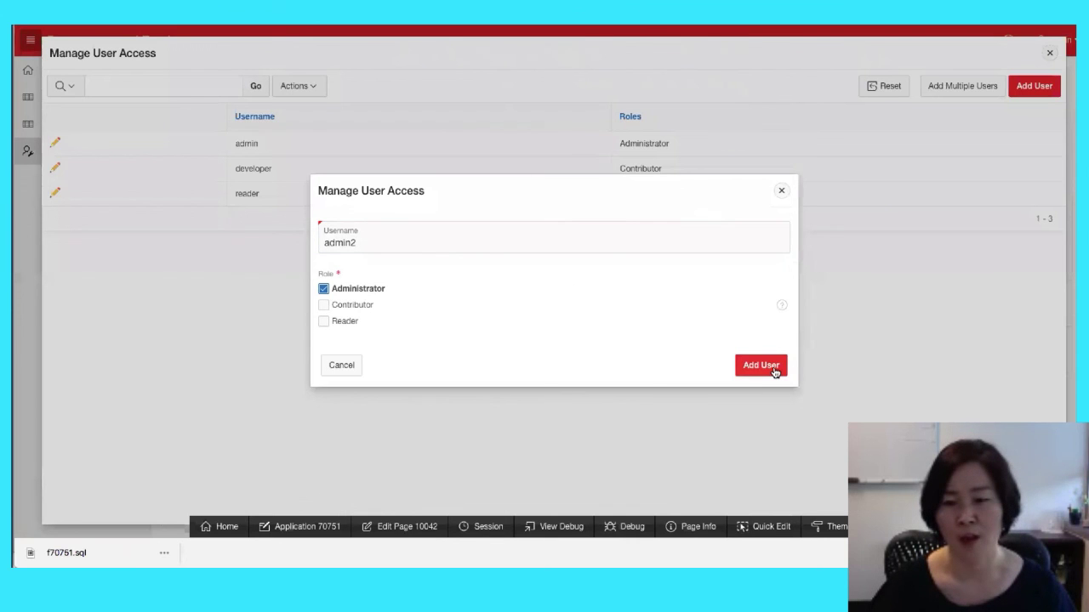
{"action": "left_click", "coordinate": [774, 371]}
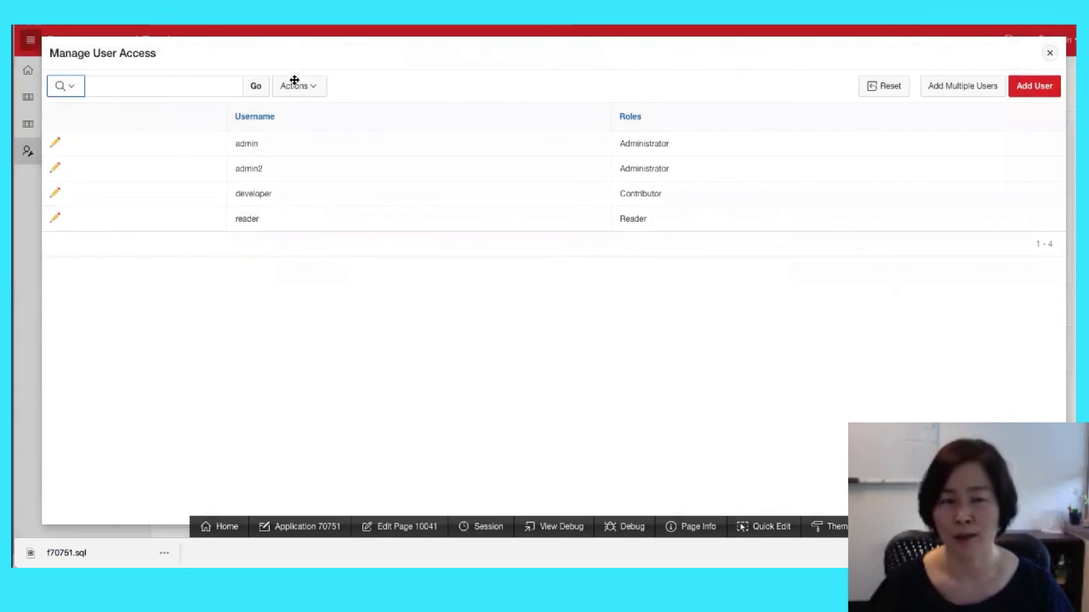
{"action": "left_click", "coordinate": [1050, 55]}
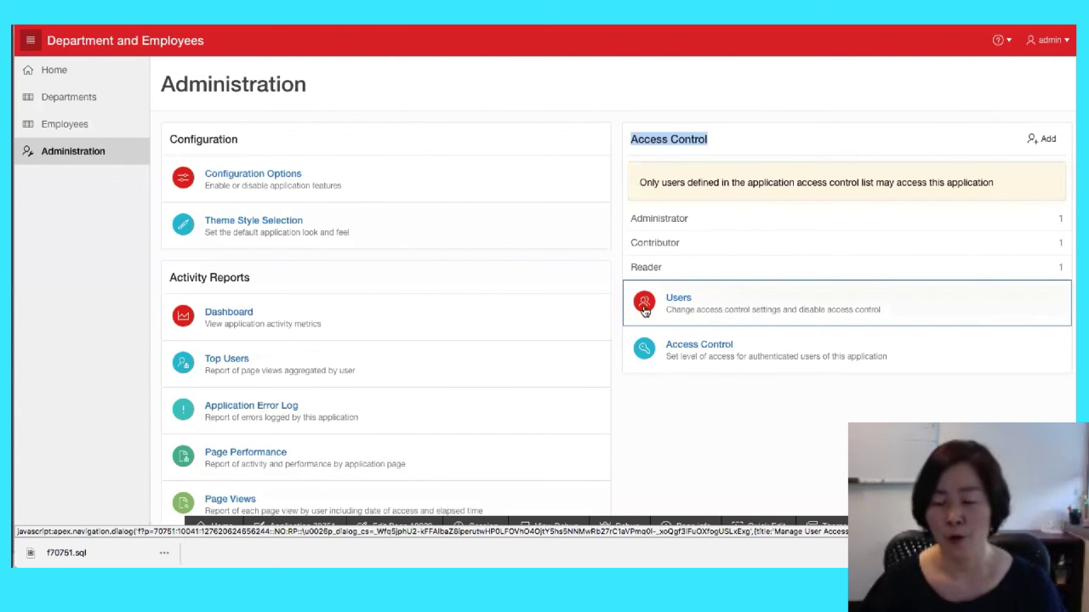
Add a user identified by their e-mail address with Administrator and Contributor roles
{"action": "left_click", "coordinate": [673, 298]}
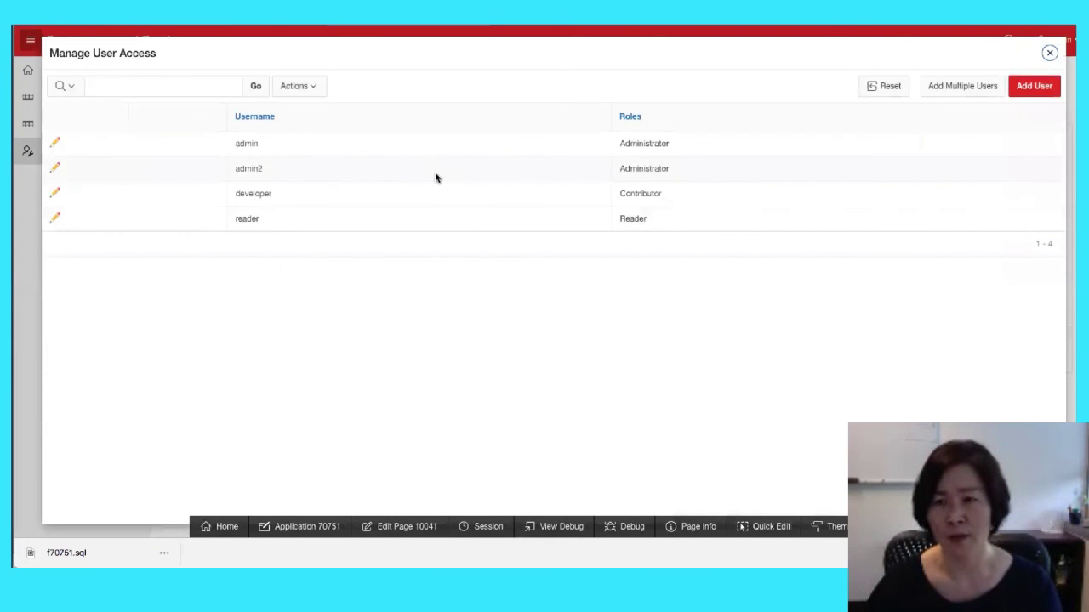
{"action": "double_click", "coordinate": [264, 145]}
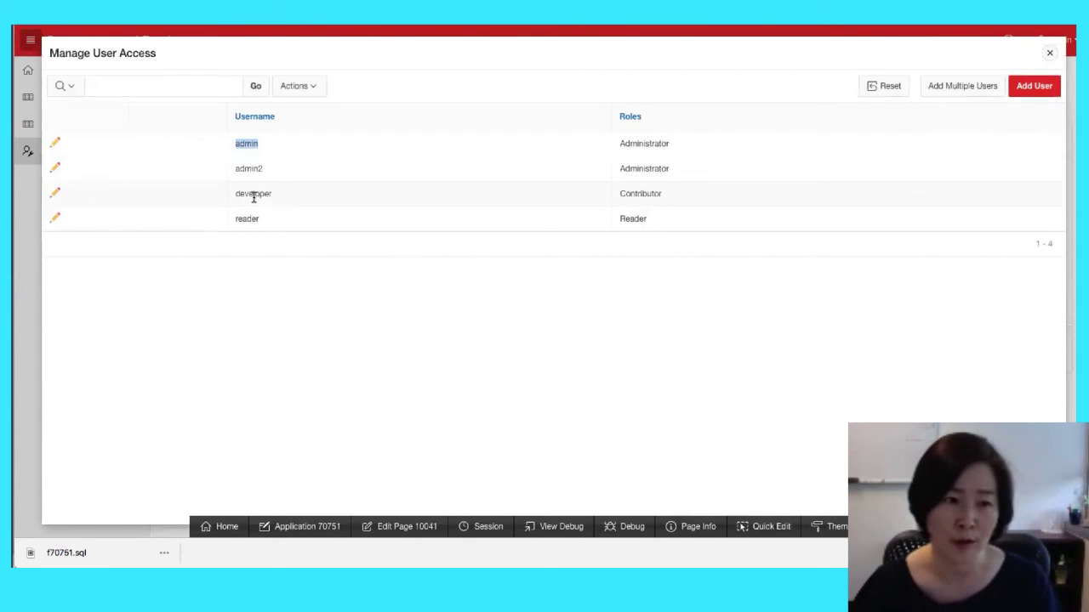
{"action": "left_click_drag", "start_coordinate": [235, 168], "coordinate": [277, 169]}
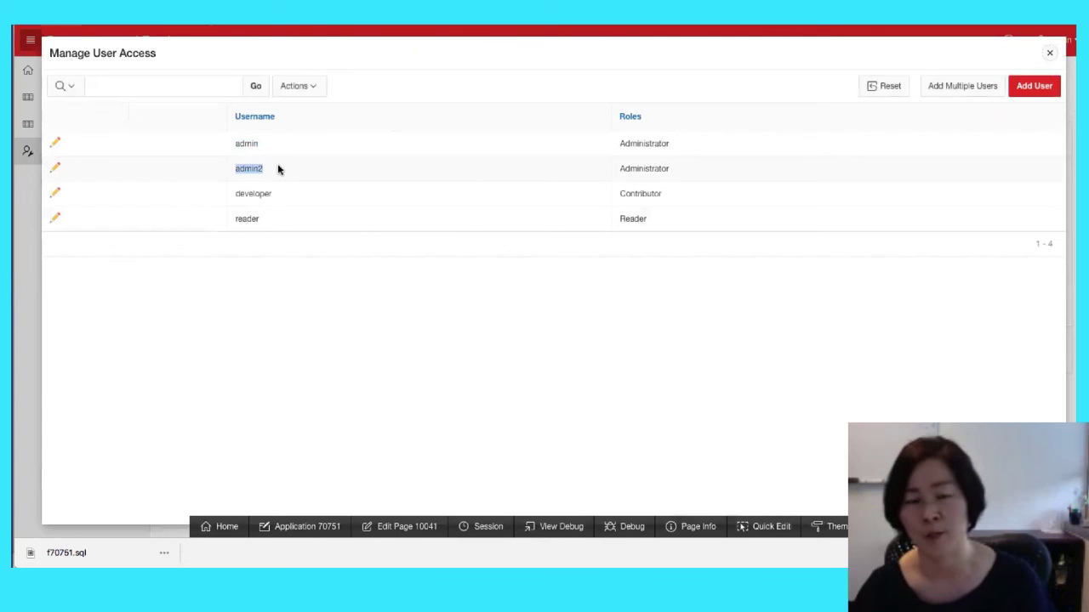
{"action": "left_click", "coordinate": [1043, 86]}
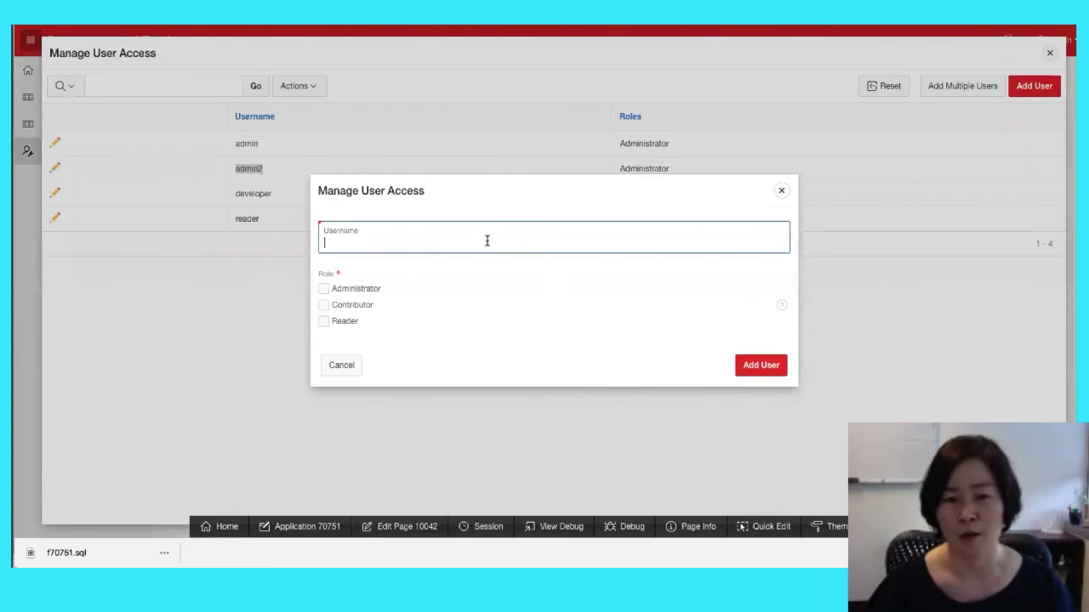
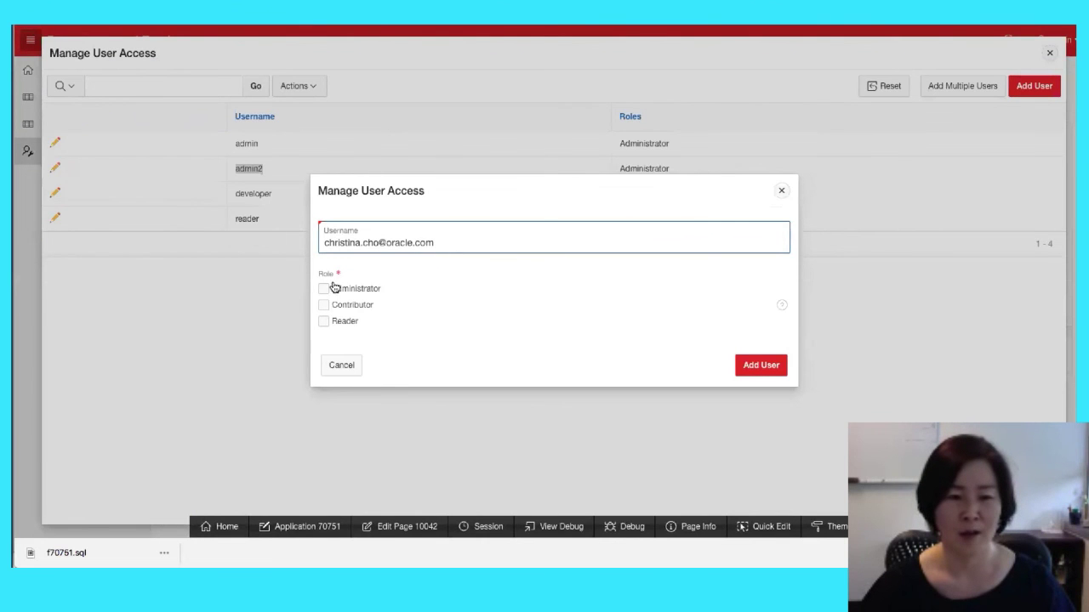
{"action": "left_click", "coordinate": [323, 290]}
{"action": "left_click", "coordinate": [323, 304]}
{"action": "left_click", "coordinate": [760, 375]}
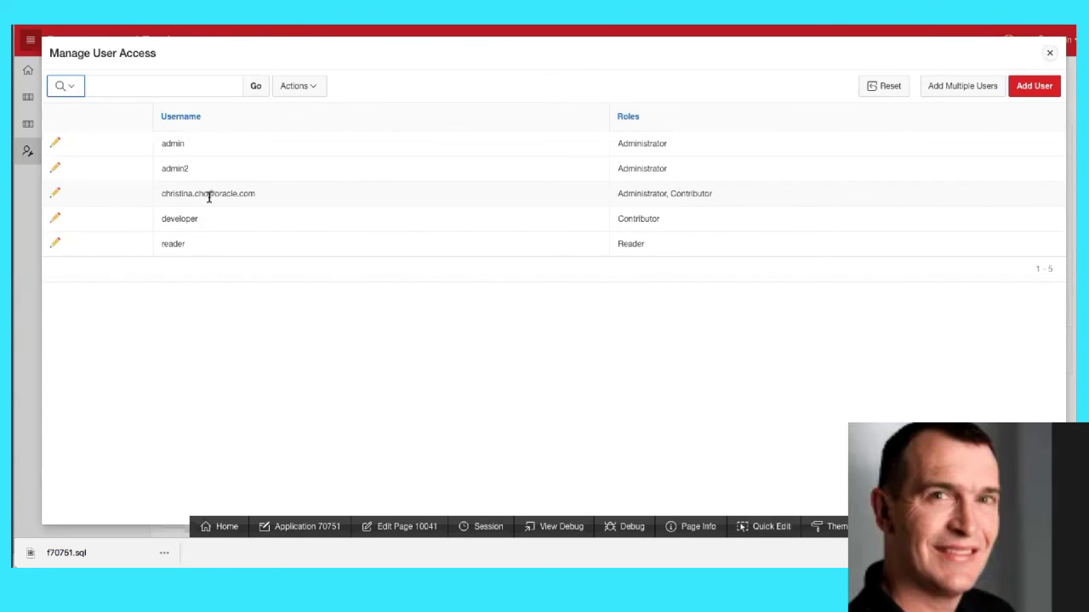
Verify the new user's roles in its details, cancel, and return to Application 70751's builder home
{"action": "left_click", "coordinate": [56, 193]}
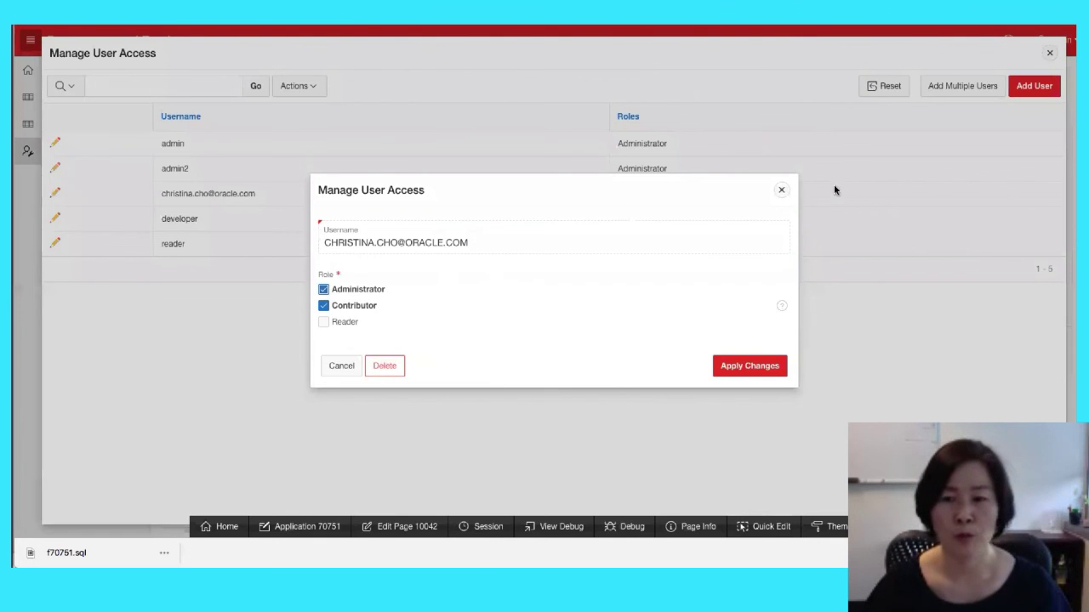
{"action": "left_click", "coordinate": [780, 190]}
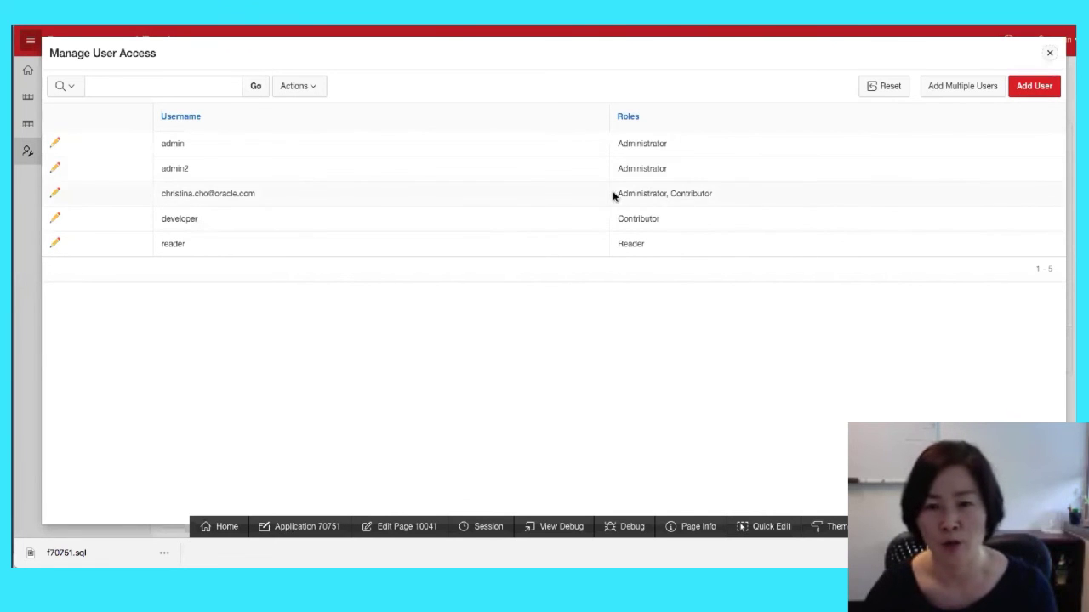
{"action": "triple_click", "coordinate": [704, 194]}
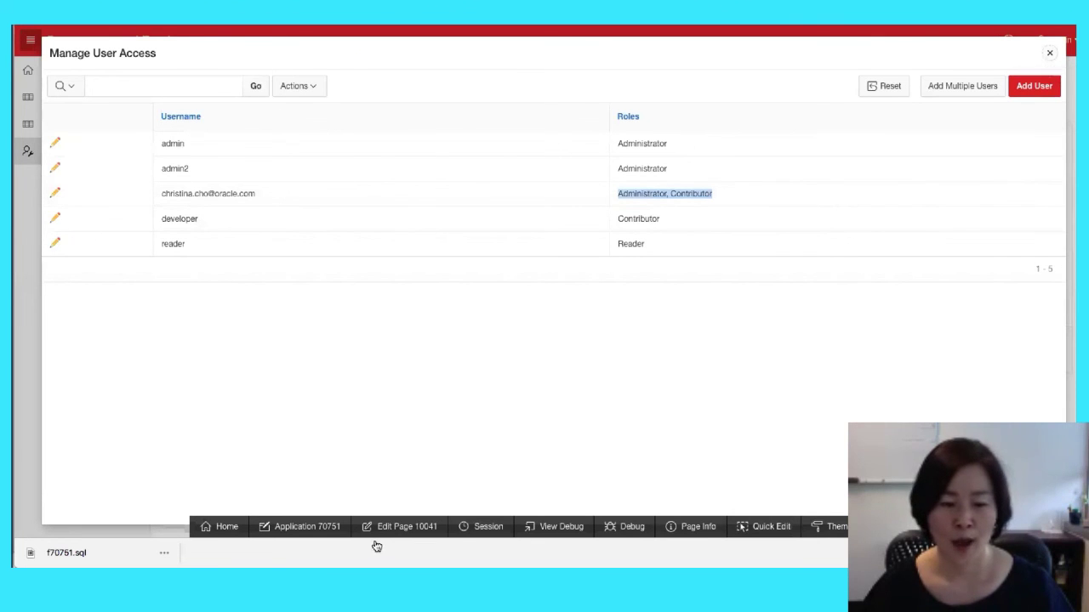
{"action": "left_click", "coordinate": [322, 529]}
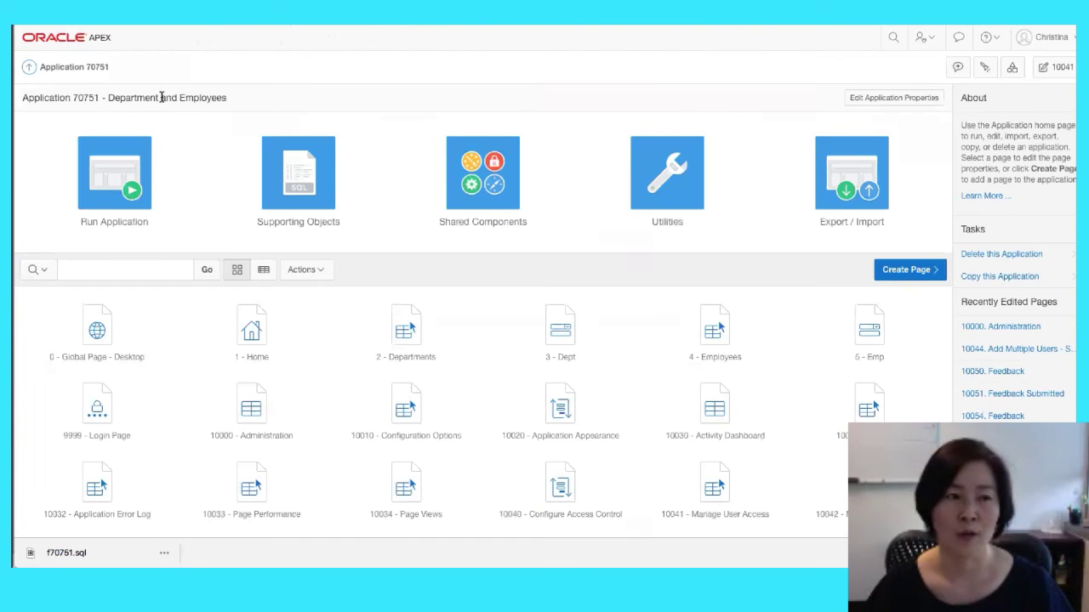
Create a 'guest' role in Application Access Control, then view the Authorization Schemes list
{"action": "left_click", "coordinate": [497, 224]}
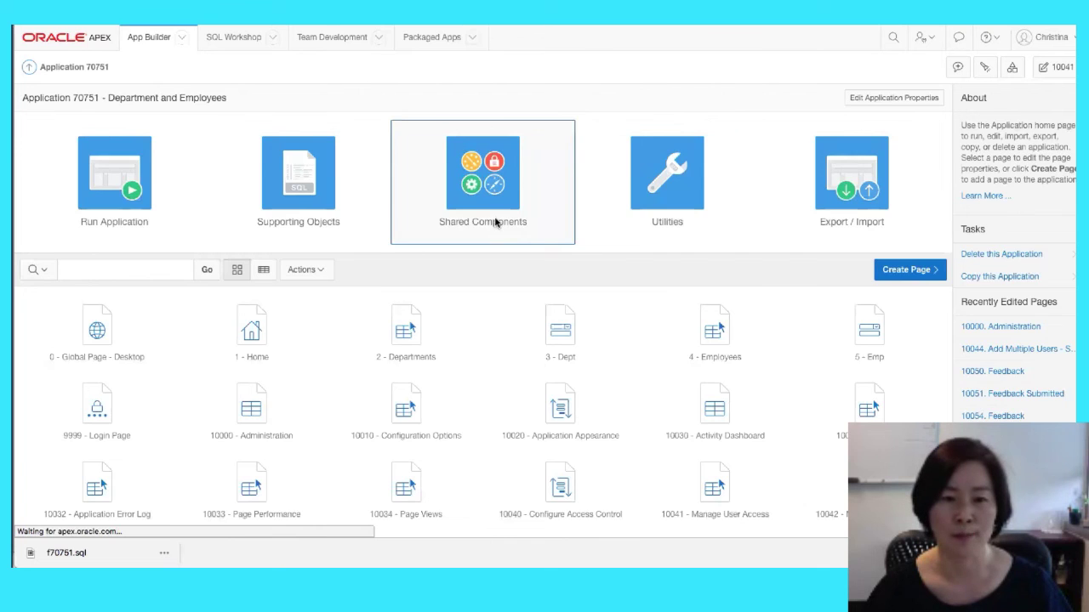
{"action": "left_click", "coordinate": [431, 203]}
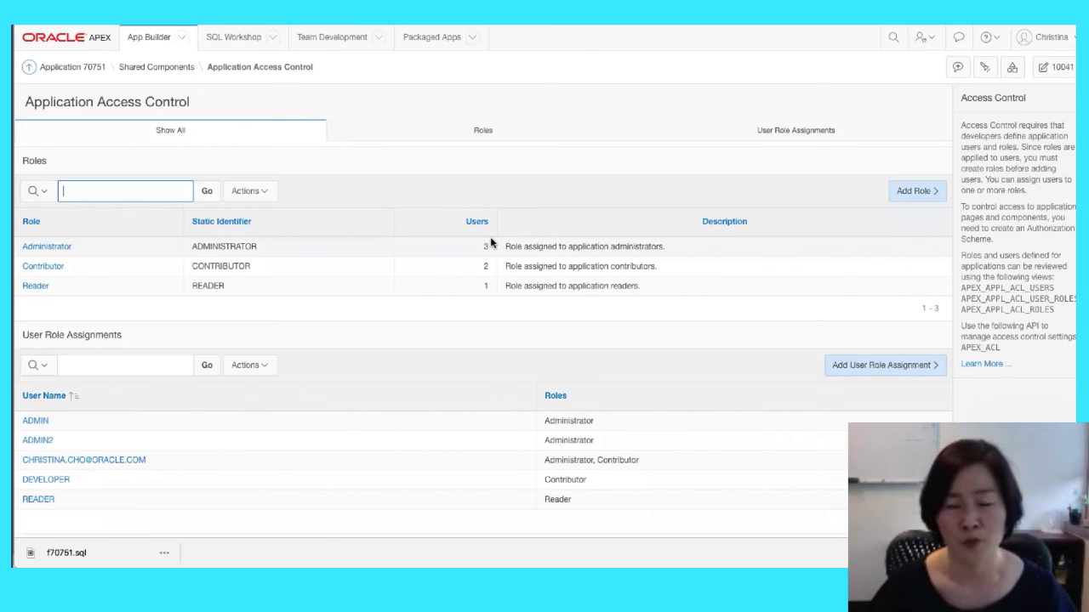
{"action": "left_click", "coordinate": [903, 192]}
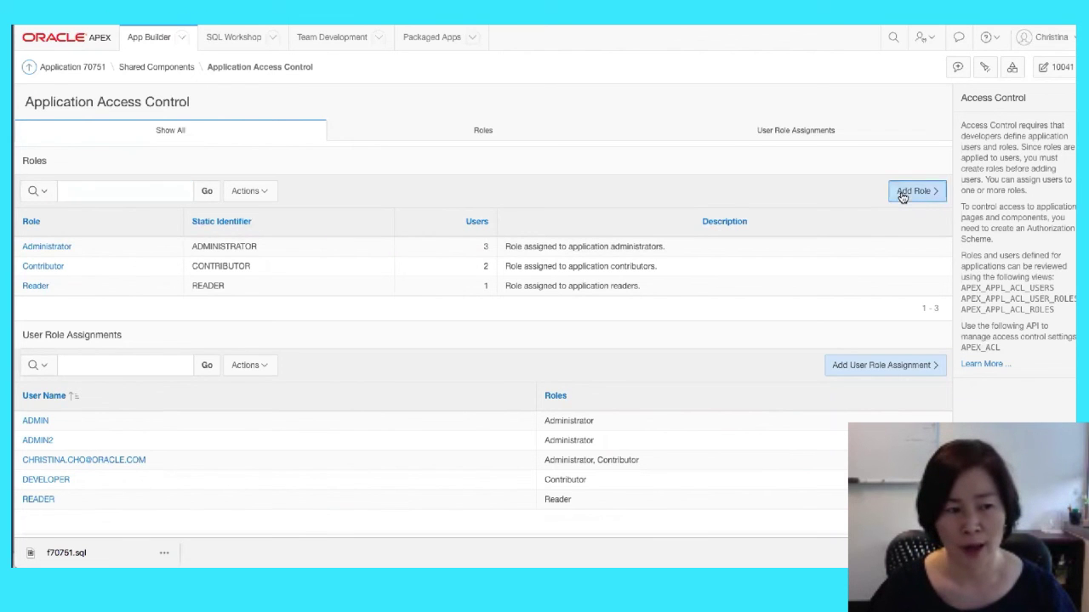
{"action": "type", "text": "guest"}
{"action": "left_click", "coordinate": [484, 246]}
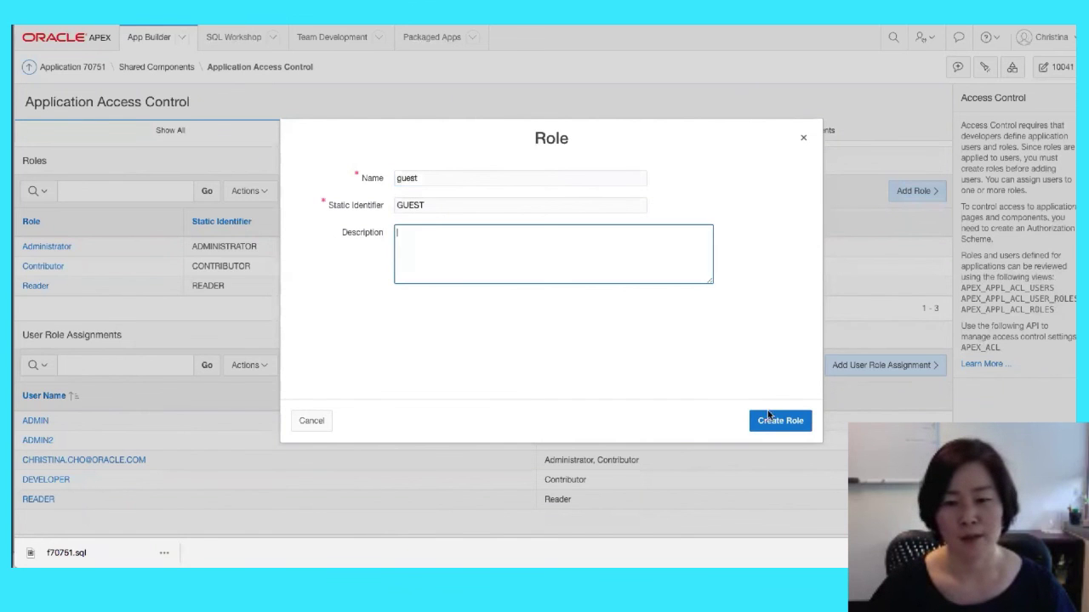
{"action": "left_click", "coordinate": [789, 421]}
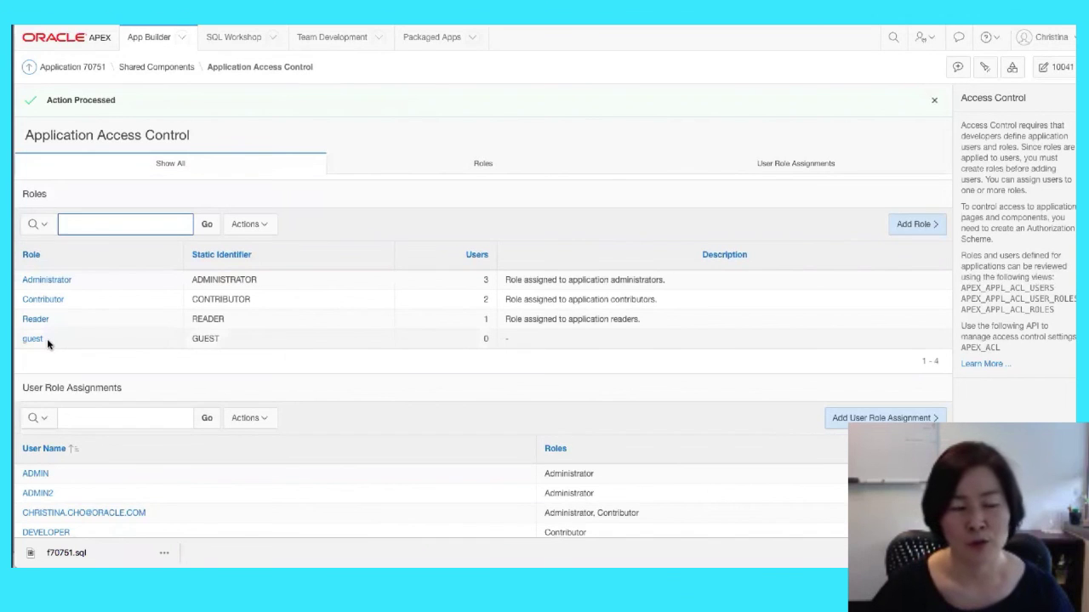
{"action": "left_click", "coordinate": [124, 67]}
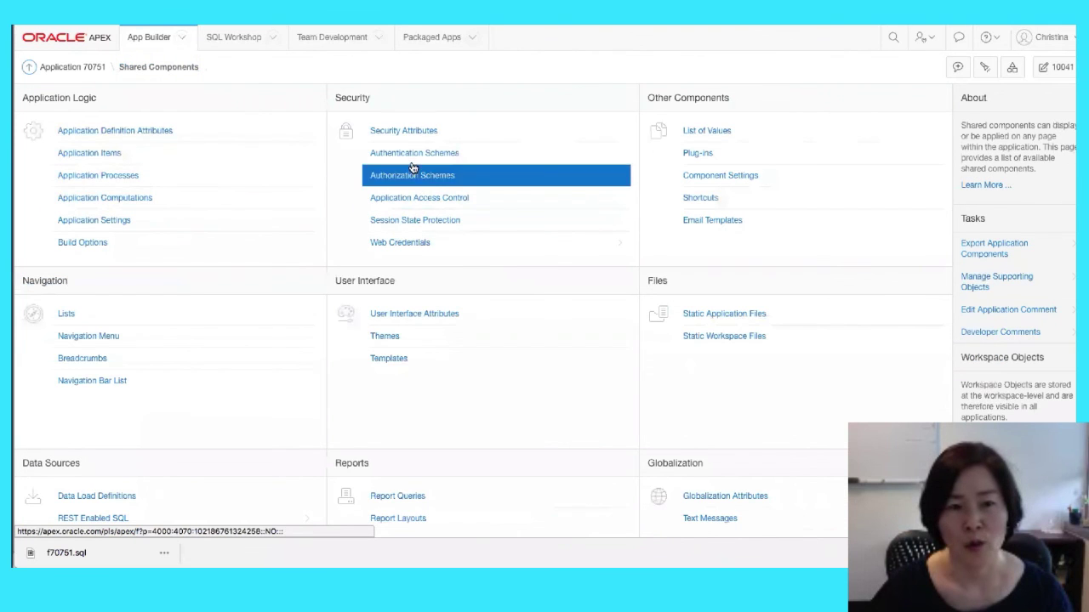
{"action": "left_click", "coordinate": [418, 184]}
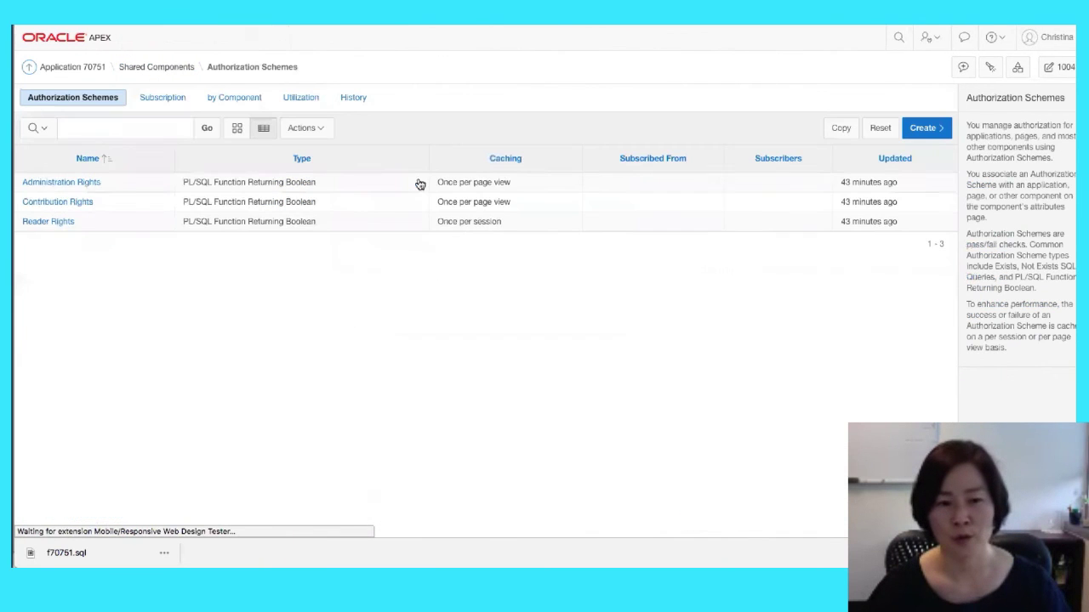